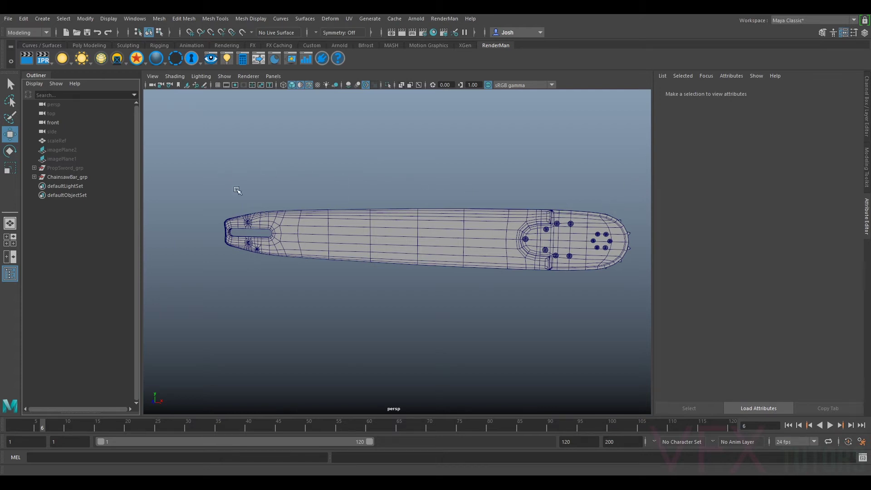
# Collapse the Attribute Editor to widen the viewport around the chainsaw bar model
pyautogui.keyDown('alt'); pyautogui.moveTo(592, 168); pyautogui.dragTo(403, 197); pyautogui.keyUp('alt')
pyautogui.keyDown('alt'); pyautogui.moveTo(454, 278); pyautogui.dragTo(490, 299); pyautogui.keyUp('alt')
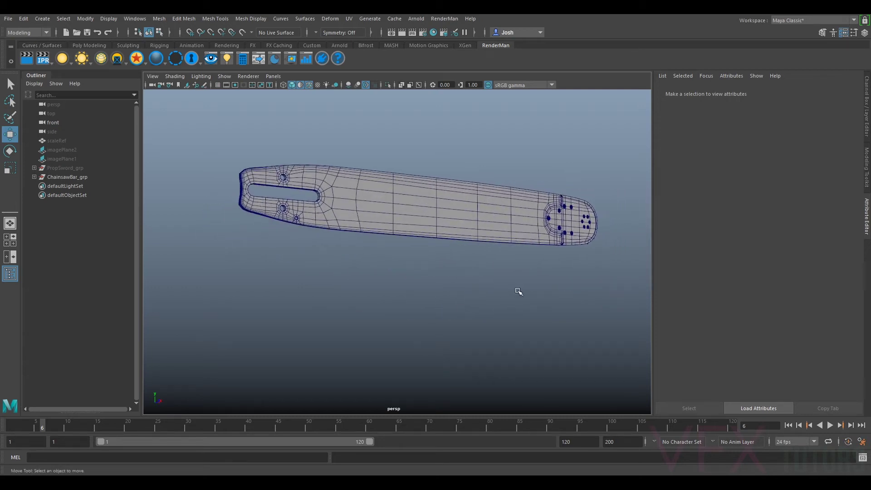
pyautogui.keyDown('alt'); pyautogui.moveTo(518, 290); pyautogui.dragTo(515, 309, button='middle'); pyautogui.keyUp('alt')
pyautogui.scroll(2, 517, 315)
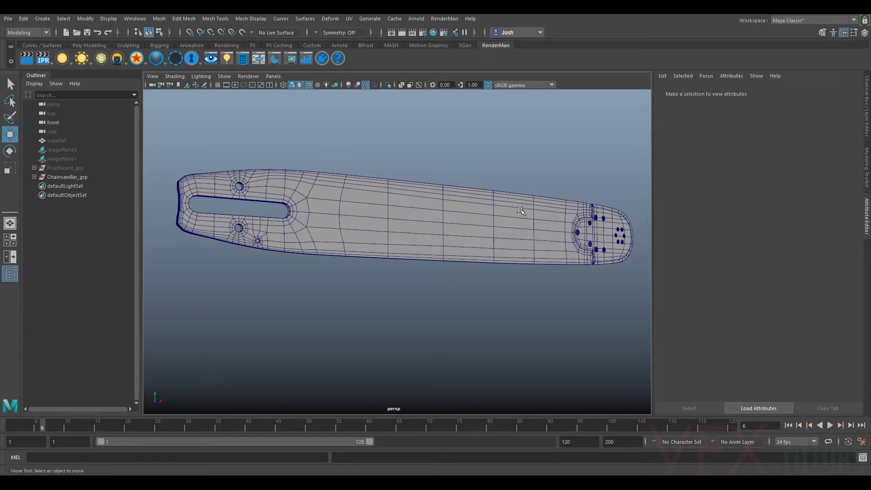
pyautogui.keyDown('alt'); pyautogui.moveTo(266, 327); pyautogui.dragTo(488, 292); pyautogui.keyUp('alt')
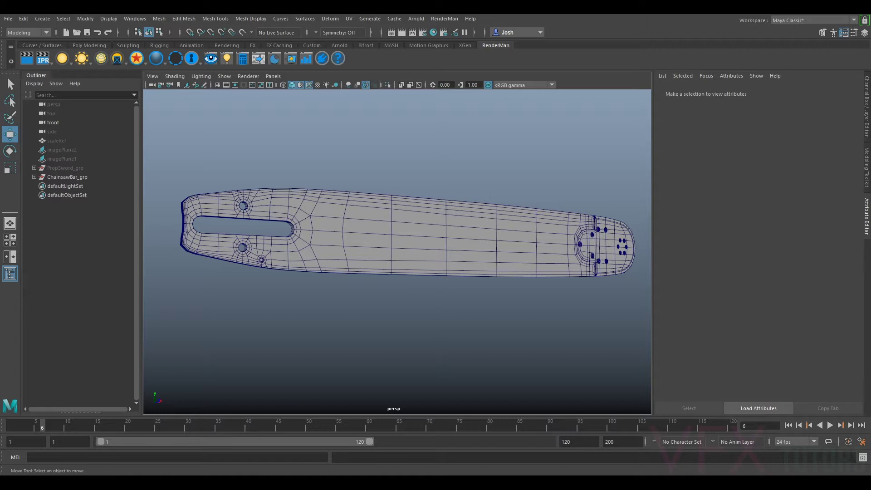
pyautogui.click(865, 224)
pyautogui.keyDown('alt'); pyautogui.moveTo(661, 144); pyautogui.dragTo(667, 161); pyautogui.keyUp('alt')
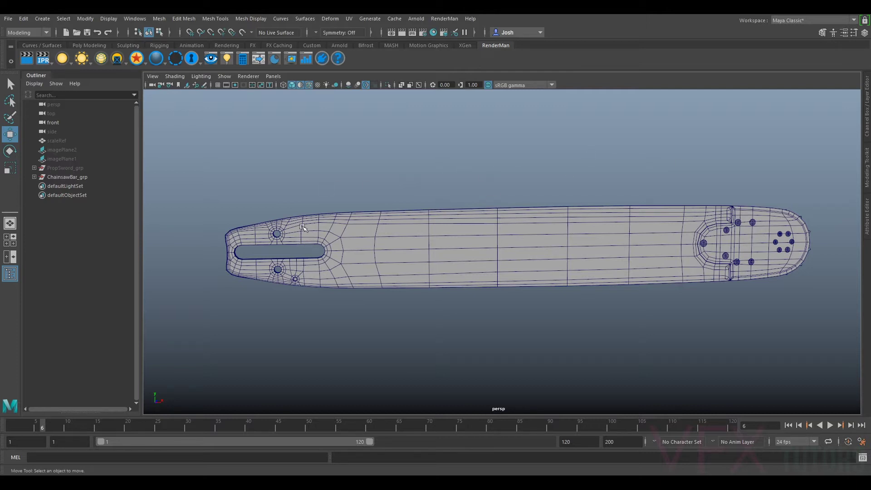
# Show PropSword_grp and hide ChainsawBar_grp so only the prop sword is displayed
pyautogui.click(56, 167)
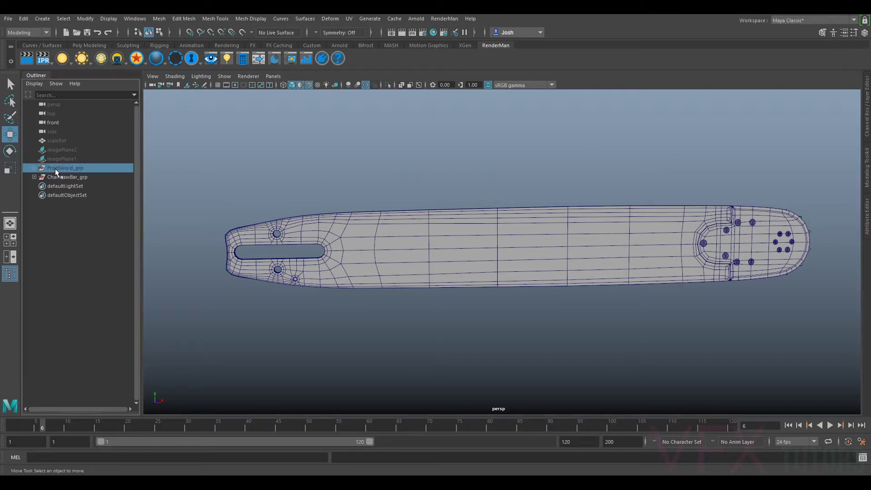
pyautogui.press('h')
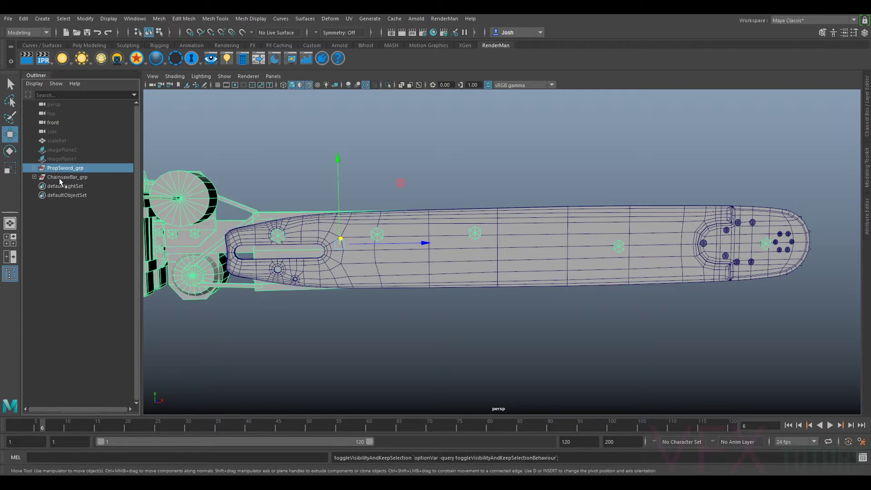
pyautogui.click(60, 177)
pyautogui.press('h')
pyautogui.scroll(-3, 485, 198)
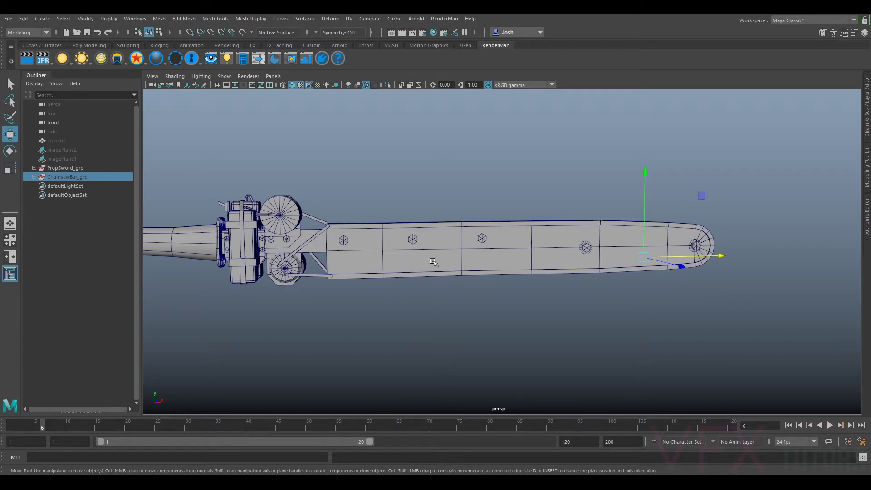
pyautogui.keyDown('alt'); pyautogui.moveTo(469, 183); pyautogui.dragTo(598, 216, button='middle'); pyautogui.keyUp('alt')
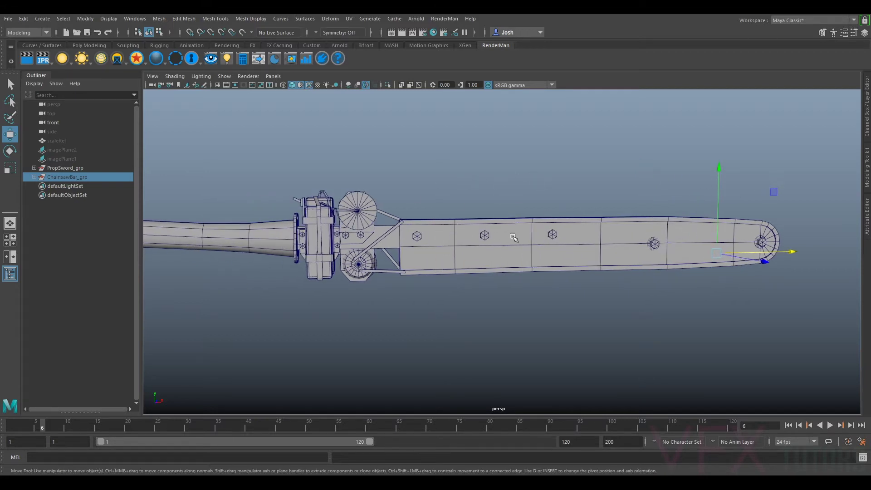
# Select the sword's handle and hilt in turn and expand PropSword_grp to identify its parts
pyautogui.click(393, 237)
pyautogui.click(234, 232)
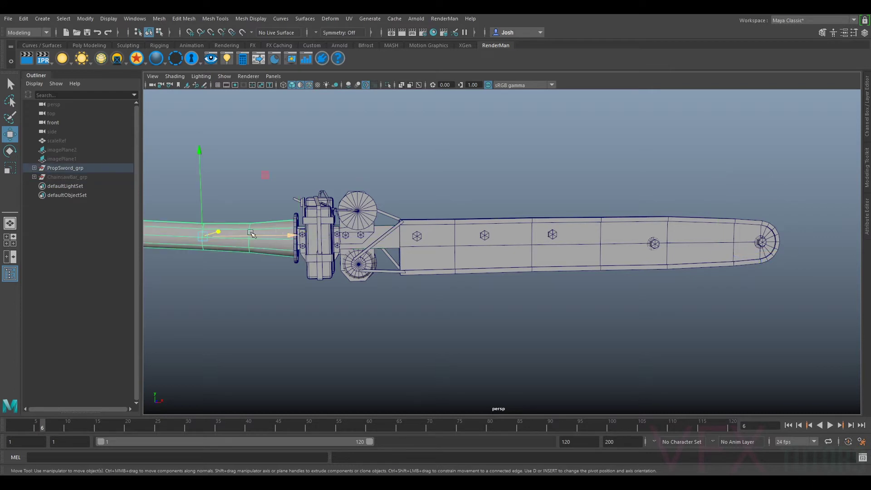
pyautogui.click(297, 221)
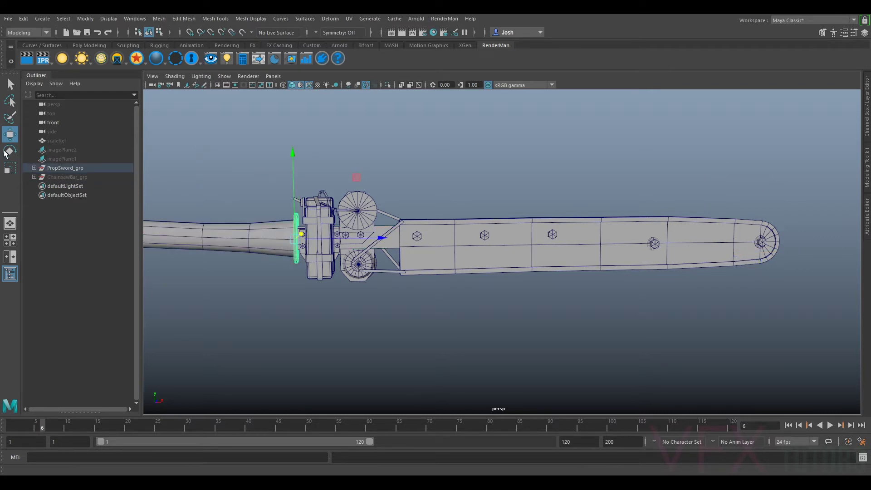
pyautogui.click(35, 168)
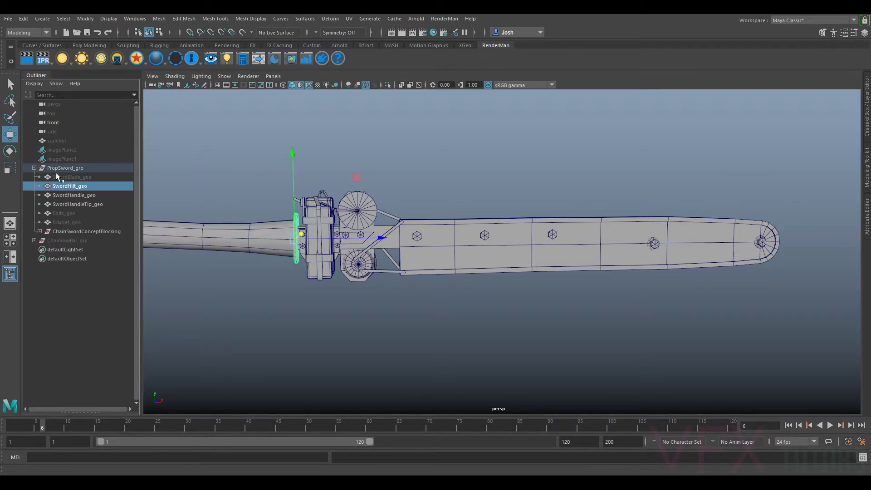
pyautogui.click(68, 194)
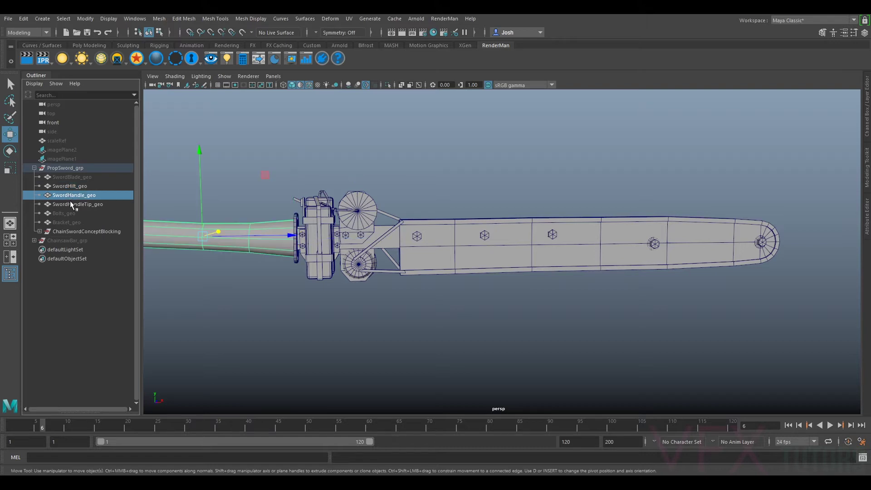
# Expand ChainSwordConceptBlocking and hide its motors, both chain connectors, batteries, battery bracket and bolts groups
pyautogui.click(40, 231)
pyautogui.click(72, 241)
pyautogui.press('h')
pyautogui.click(72, 250)
pyautogui.press('h')
pyautogui.click(78, 258)
pyautogui.press('h')
pyautogui.click(73, 268)
pyautogui.press('h')
pyautogui.click(69, 278)
pyautogui.press('h')
pyautogui.click(68, 286)
pyautogui.press('h')
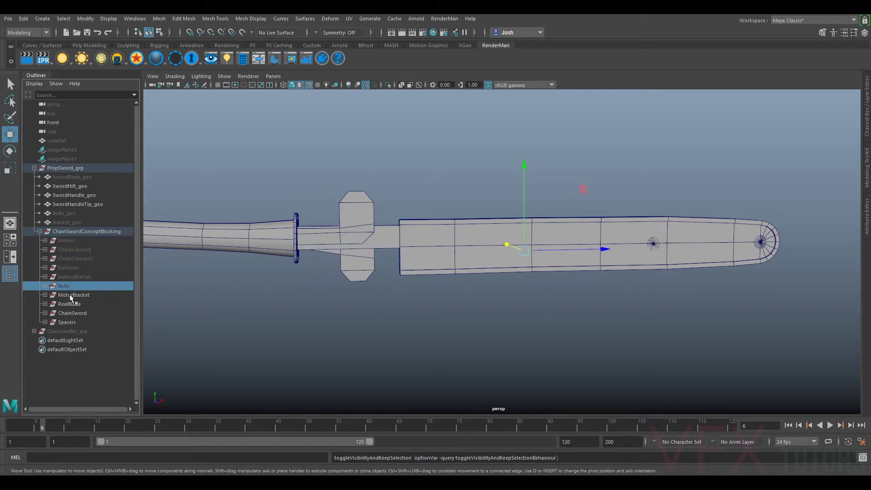
# Hide the MotorBracket, ChainSword and Spacers groups, leaving RealBlade displayed, and collapse ChainSwordConceptBlocking
pyautogui.click(70, 295)
pyautogui.press('h')
pyautogui.click(71, 313)
pyautogui.press('h')
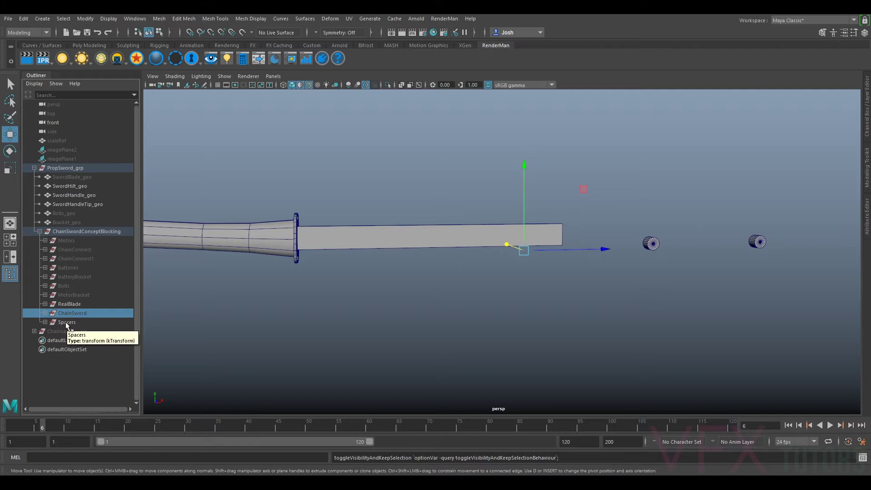
pyautogui.click(69, 323)
pyautogui.press('h')
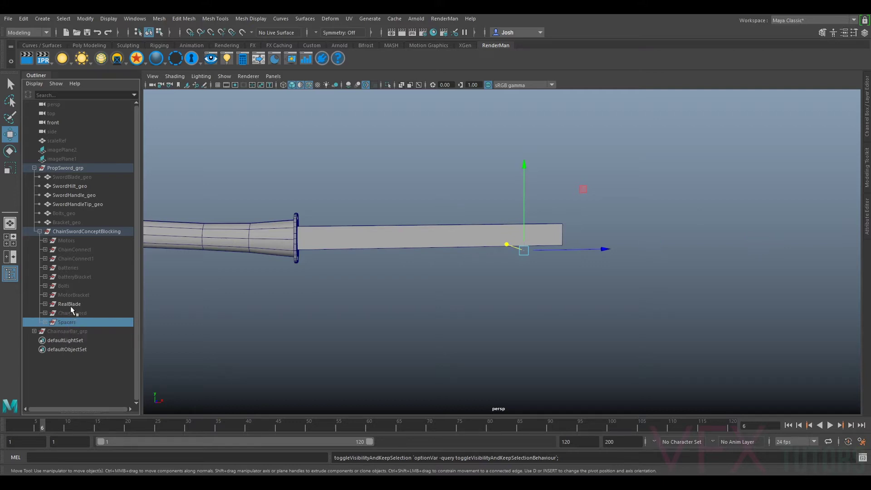
pyautogui.click(66, 304)
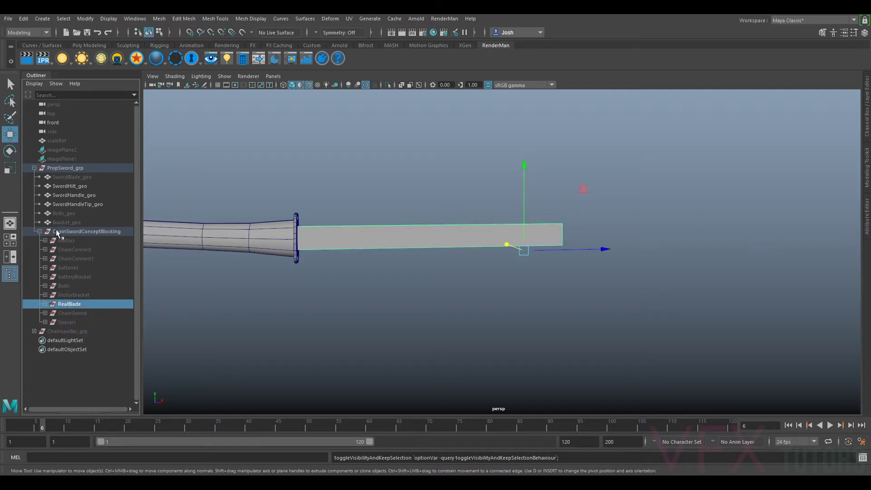
pyautogui.click(39, 231)
# Show ChainsawBar_grp and SwordBlade_geo alongside the real blade
pyautogui.click(75, 241)
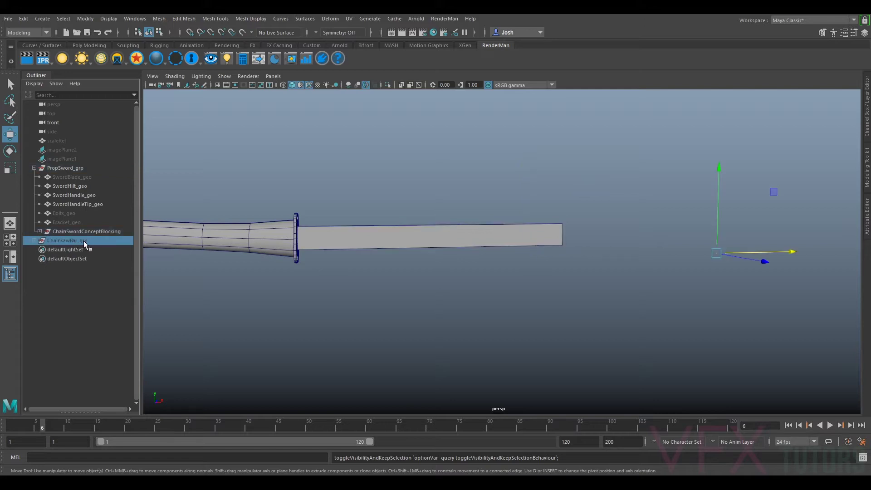
pyautogui.press('h')
pyautogui.keyDown('alt'); pyautogui.moveTo(492, 134); pyautogui.dragTo(400, 177); pyautogui.keyUp('alt')
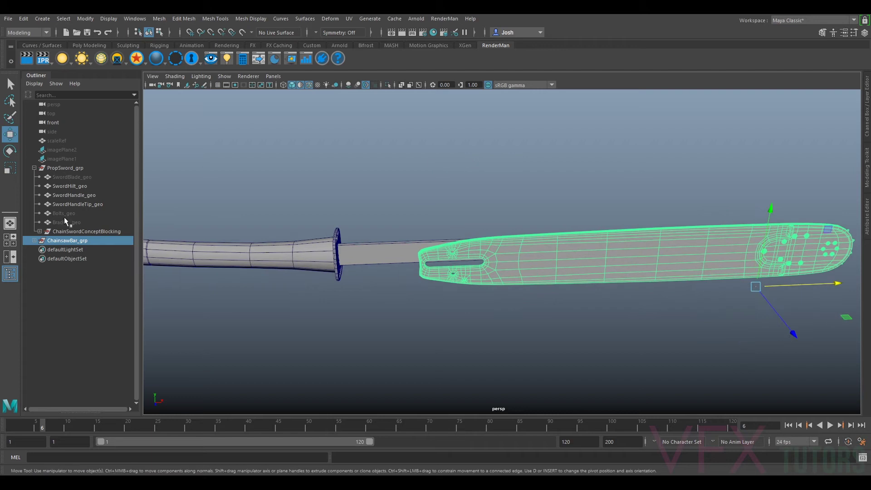
pyautogui.click(67, 176)
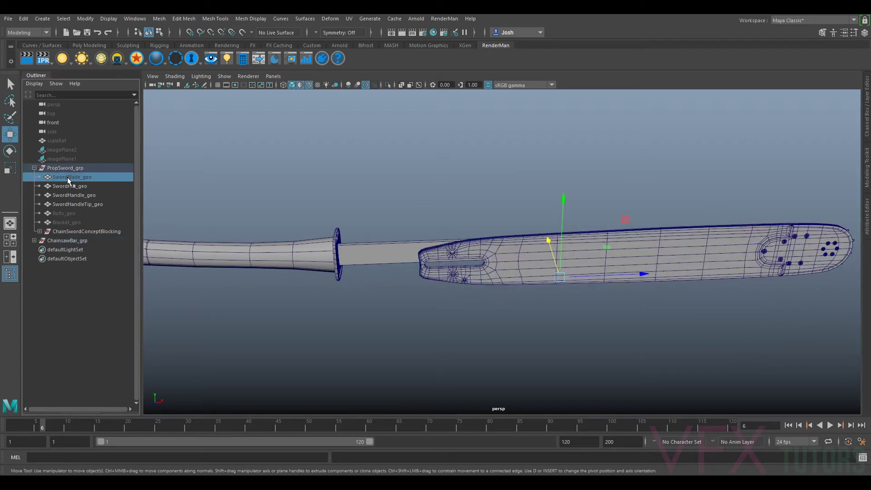
pyautogui.keyDown('alt'); pyautogui.moveTo(373, 177); pyautogui.dragTo(634, 219); pyautogui.keyUp('alt')
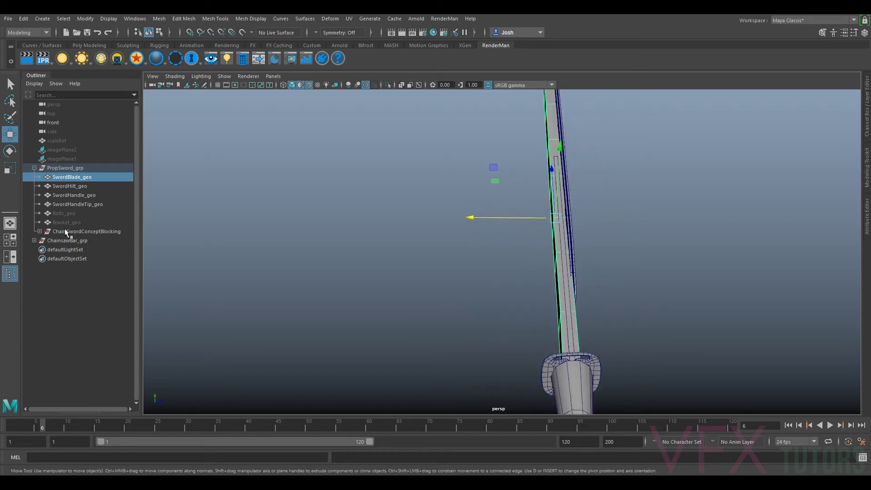
# Freeze the transformations of ChainsawBar_grp, delete its history and center its pivot
pyautogui.click(67, 240)
pyautogui.keyDown('alt'); pyautogui.moveTo(607, 188); pyautogui.dragTo(655, 160); pyautogui.keyUp('alt')
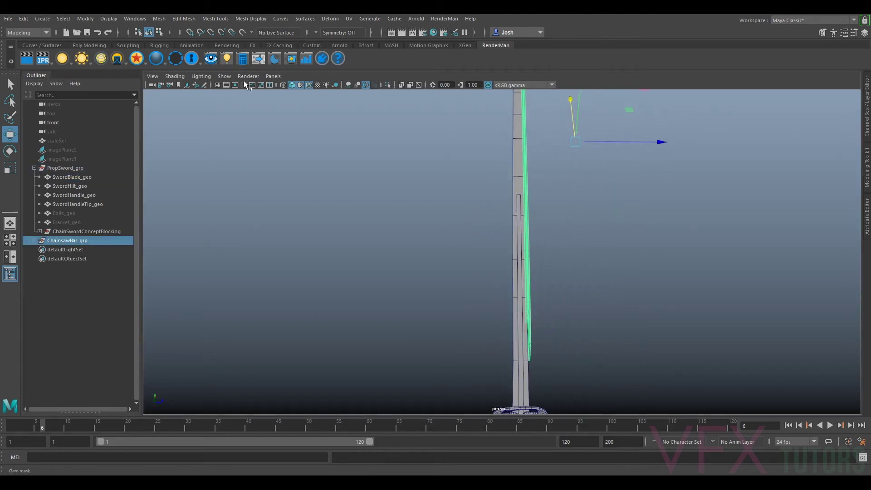
pyautogui.click(97, 45)
pyautogui.click(250, 58)
pyautogui.click(235, 58)
pyautogui.click(218, 58)
# Try shifting ChainsawBar_grp sideways toward the sword's centerline, hiding SwordBlade_geo and nudging it sideways
pyautogui.moveTo(564, 194); pyautogui.dragTo(558, 190)
pyautogui.click(86, 180)
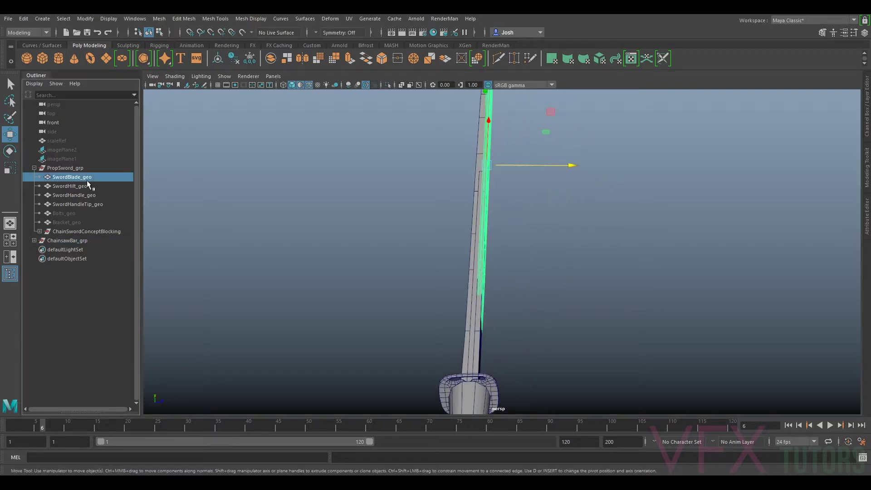
pyautogui.press('h')
pyautogui.keyDown('alt'); pyautogui.moveTo(580, 229); pyautogui.dragTo(734, 265); pyautogui.keyUp('alt')
pyautogui.keyDown('alt'); pyautogui.moveTo(559, 255); pyautogui.dragTo(503, 219); pyautogui.keyUp('alt')
pyautogui.moveTo(417, 208); pyautogui.dragTo(424, 209)
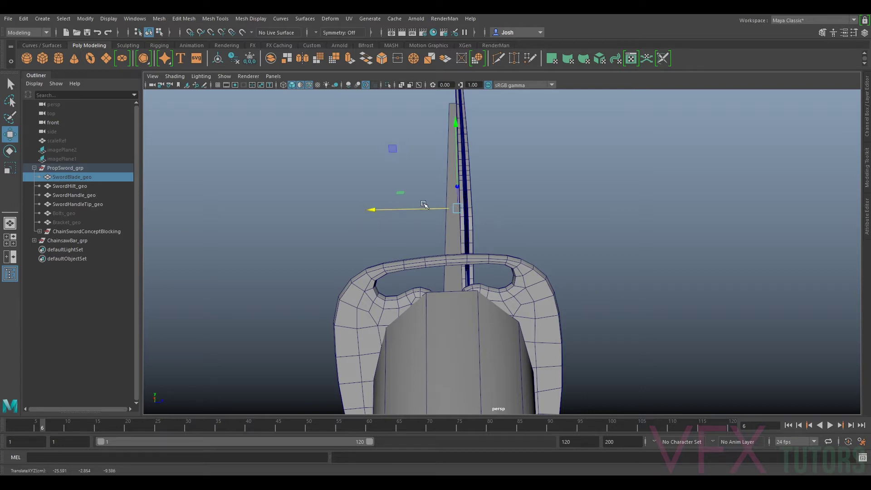
# Undo the sideways moves of the blade and chainsaw bar and the hiding of SwordBlade_geo
pyautogui.hotkey('ctrl', 'z')
pyautogui.hotkey('ctrl', 'z')
pyautogui.hotkey('ctrl', 'z')
pyautogui.hotkey('ctrl', 'z')
pyautogui.keyDown('alt'); pyautogui.moveTo(455, 172); pyautogui.dragTo(478, 189); pyautogui.keyUp('alt')
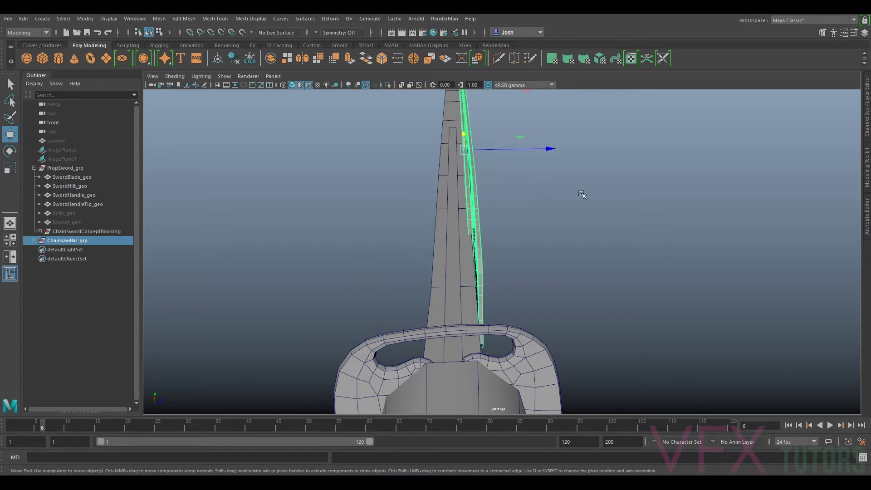
# Hide SwordBlade_geo to expose the real blade next to the chainsaw bar
pyautogui.click(582, 194)
pyautogui.click(467, 286)
pyautogui.press('h')
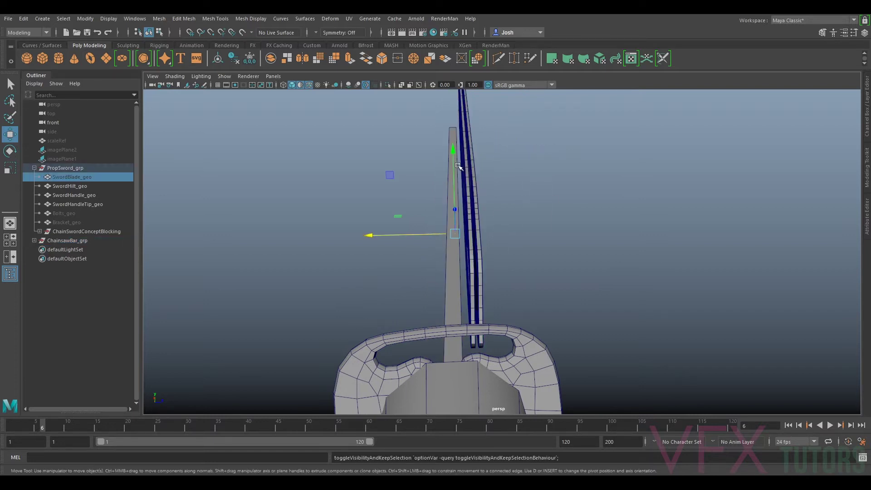
# Select the real blade and examine from both sides how it lines up with the chainsaw bar's mounting slot and holes
pyautogui.keyDown('alt'); pyautogui.moveTo(618, 274); pyautogui.dragTo(505, 265); pyautogui.keyUp('alt')
pyautogui.keyDown('alt'); pyautogui.moveTo(463, 262); pyautogui.dragTo(595, 281, button='middle'); pyautogui.keyUp('alt')
pyautogui.keyDown('alt'); pyautogui.moveTo(518, 246); pyautogui.dragTo(472, 231); pyautogui.keyUp('alt')
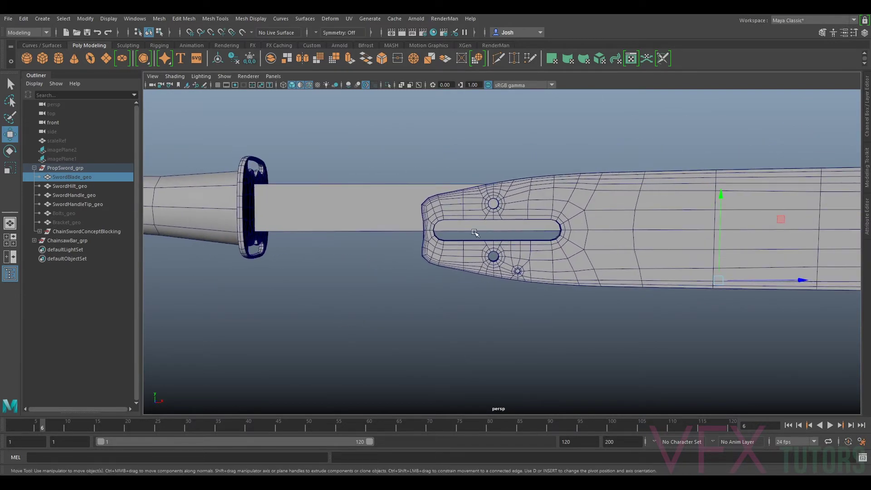
pyautogui.click(318, 180)
pyautogui.click(320, 182)
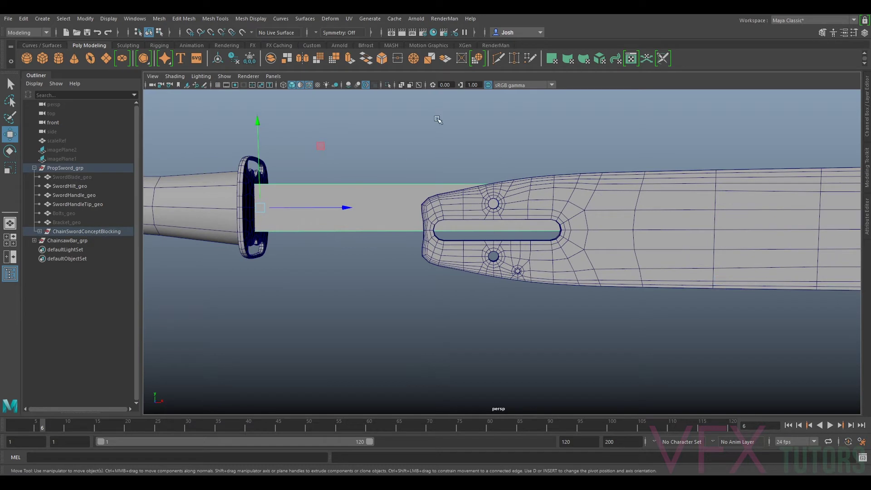
pyautogui.keyDown('alt'); pyautogui.moveTo(423, 143); pyautogui.dragTo(451, 136); pyautogui.keyUp('alt')
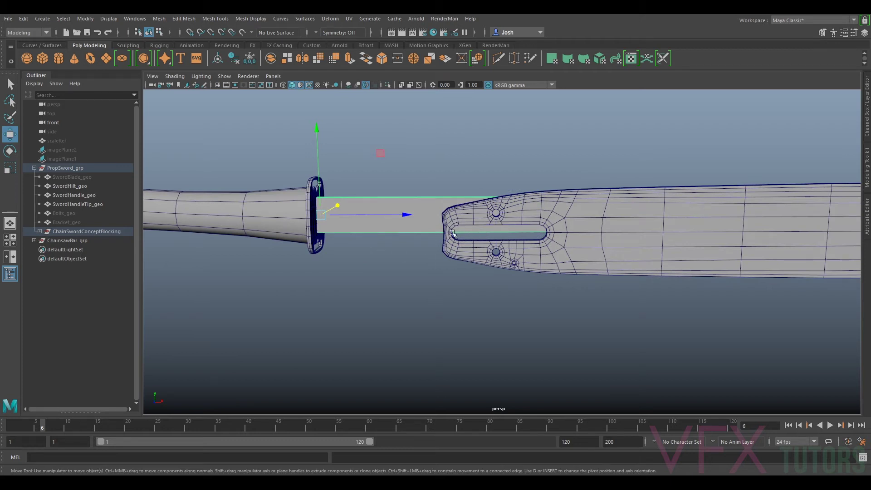
pyautogui.keyDown('alt'); pyautogui.moveTo(541, 259); pyautogui.dragTo(588, 226); pyautogui.keyUp('alt')
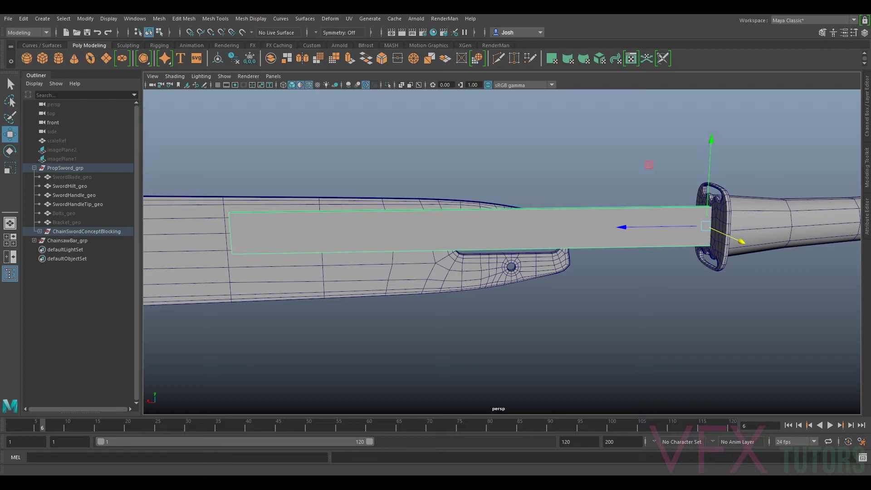
pyautogui.keyDown('alt'); pyautogui.moveTo(390, 95); pyautogui.dragTo(404, 141); pyautogui.keyUp('alt')
pyautogui.keyDown('alt'); pyautogui.moveTo(311, 150); pyautogui.dragTo(413, 198); pyautogui.keyUp('alt')
# Try rotating and lengthening the real blade along the chainsaw bar, and undo both changes
pyautogui.press('e')
pyautogui.press('r')
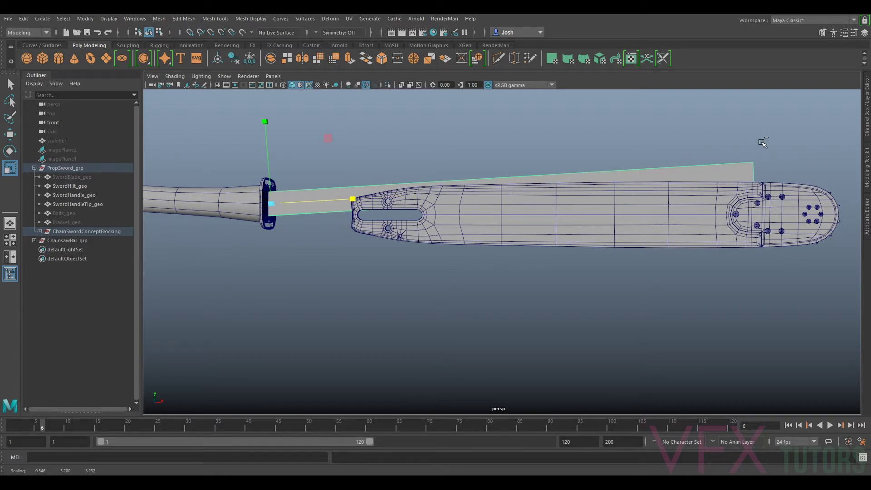
pyautogui.hotkey('ctrl', 'z')
pyautogui.hotkey('ctrl', 'z')
pyautogui.click(481, 144)
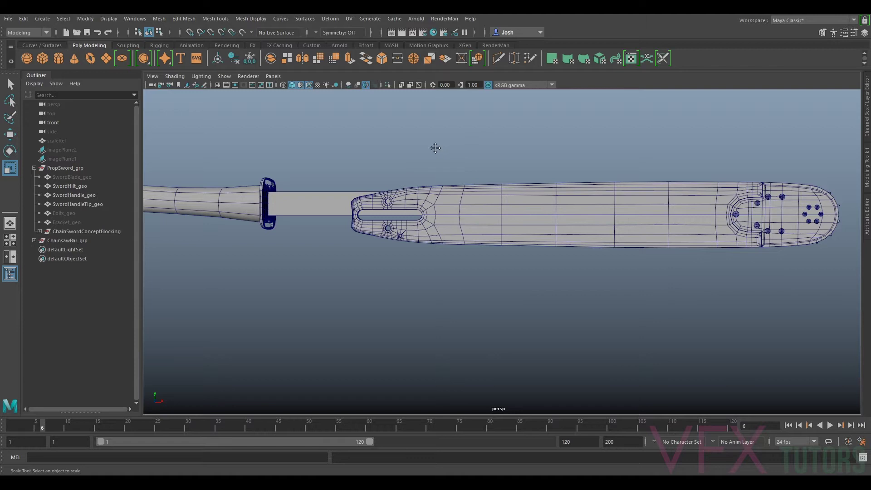
# Hide ChainsawBar_grp so only the sword handle, hilt and real blade remain displayed
pyautogui.keyDown('alt'); pyautogui.moveTo(438, 151); pyautogui.dragTo(514, 147, button='middle'); pyautogui.keyUp('alt')
pyautogui.click(63, 241)
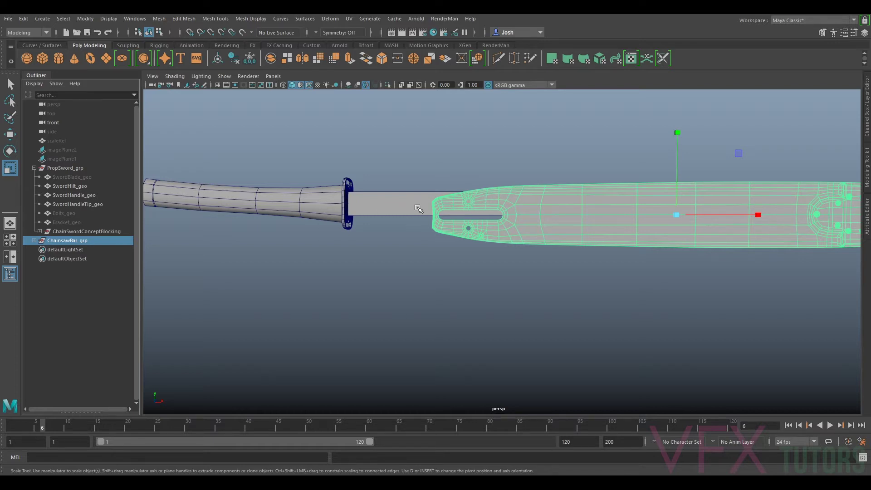
pyautogui.hotkey('ctrl', 'h')
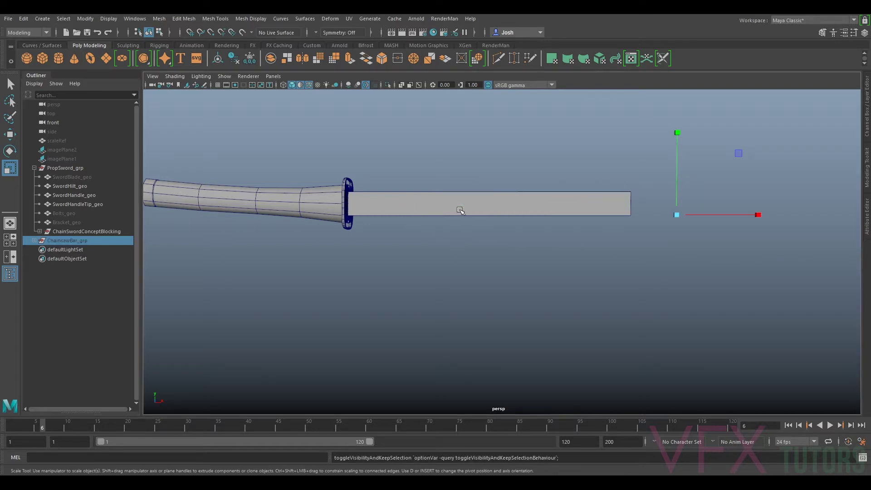
pyautogui.click(350, 114)
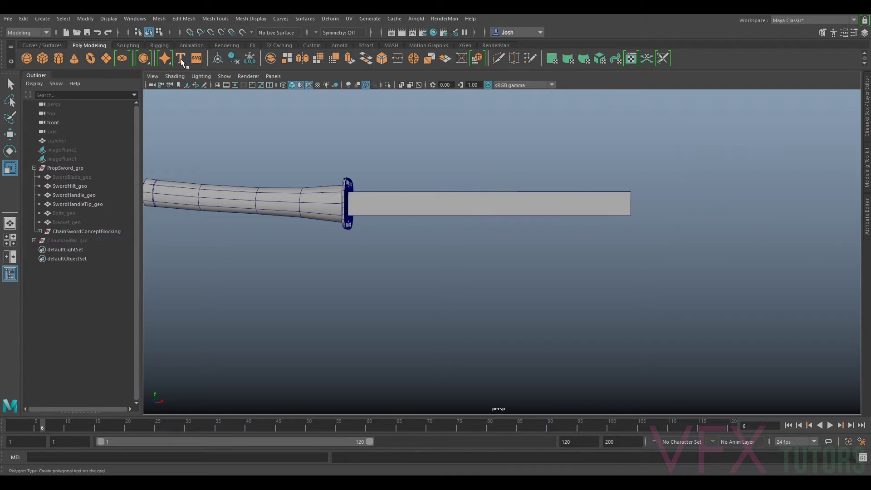
# Switch the viewport to the orthographic front view so the whole sword shows side-on
pyautogui.click(273, 77)
pyautogui.moveTo(301, 106)
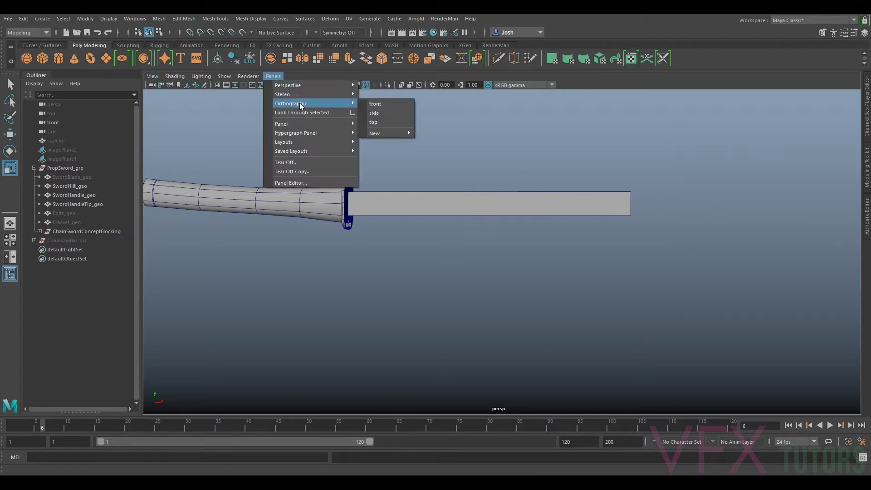
pyautogui.click(375, 104)
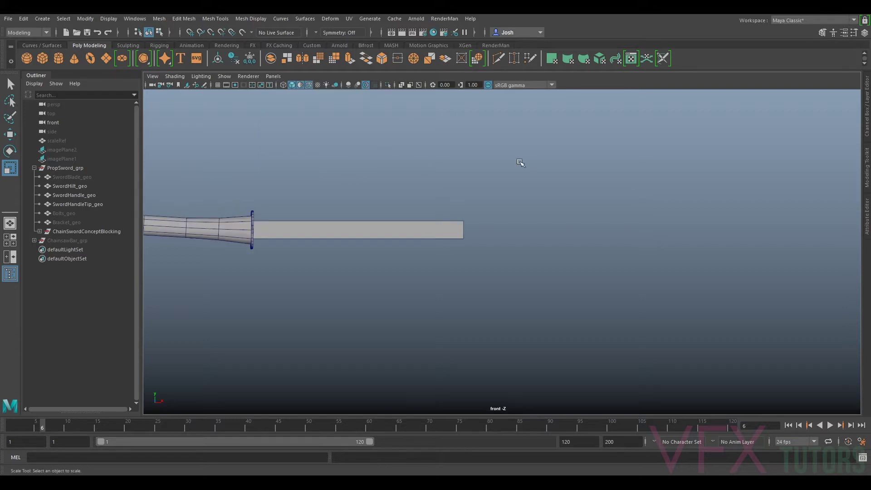
pyautogui.keyDown('alt'); pyautogui.moveTo(350, 167); pyautogui.dragTo(484, 167, button='middle'); pyautogui.keyUp('alt')
pyautogui.keyDown('alt'); pyautogui.moveTo(351, 155); pyautogui.dragTo(408, 183, button='right'); pyautogui.keyUp('alt')
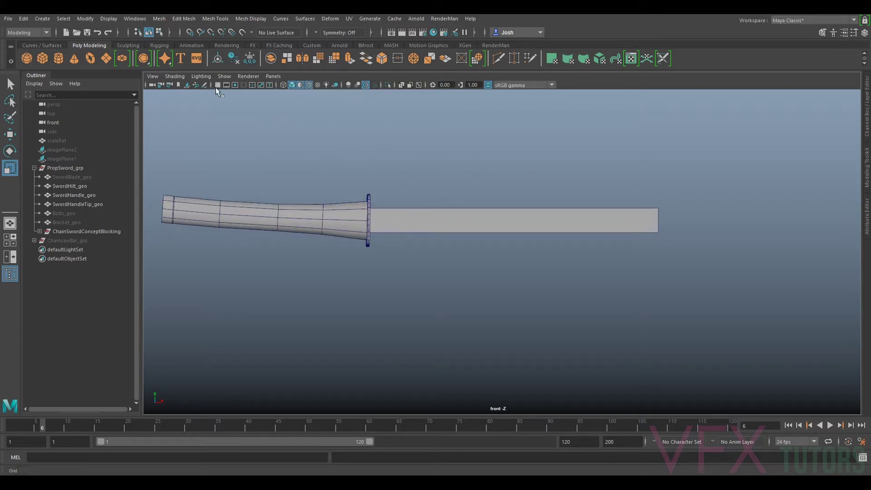
# Start importing an image plane into the front view and browse to the folder G:\VFXtutors\Modelling\Sword\SwordRef
pyautogui.click(154, 76)
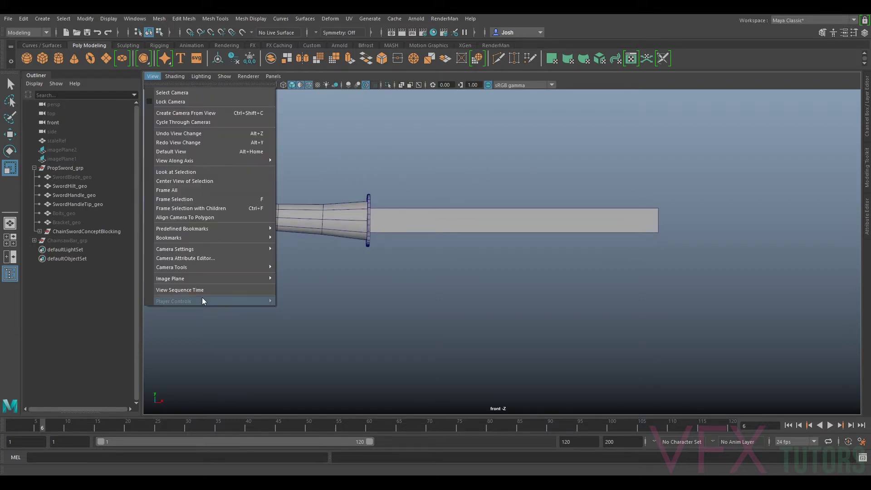
pyautogui.moveTo(212, 279)
pyautogui.click(298, 286)
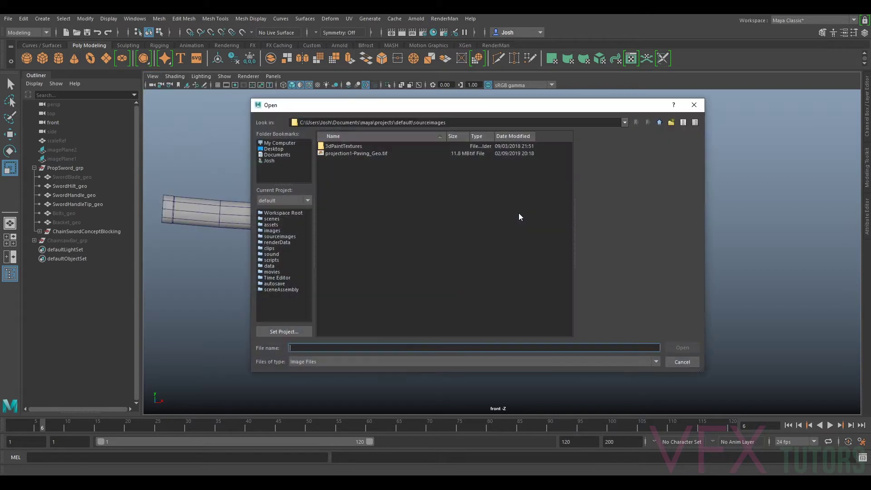
pyautogui.click(284, 143)
pyautogui.doubleClick(356, 175)
pyautogui.doubleClick(341, 147)
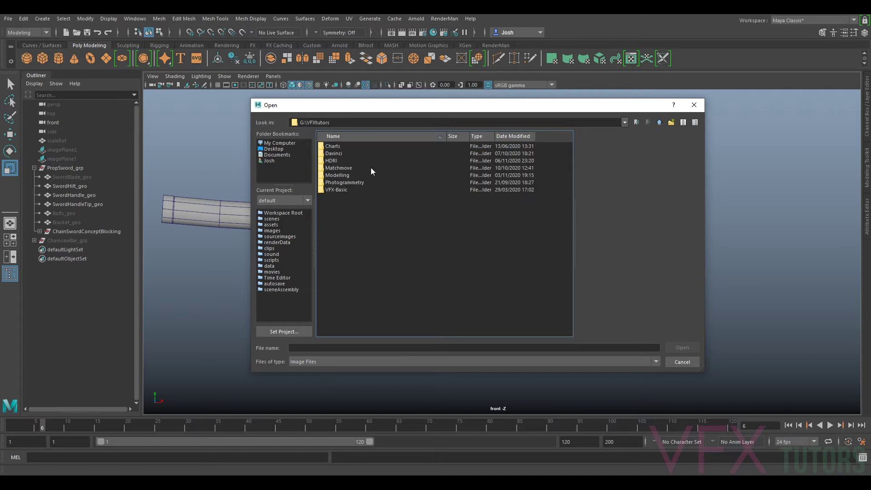
pyautogui.doubleClick(338, 175)
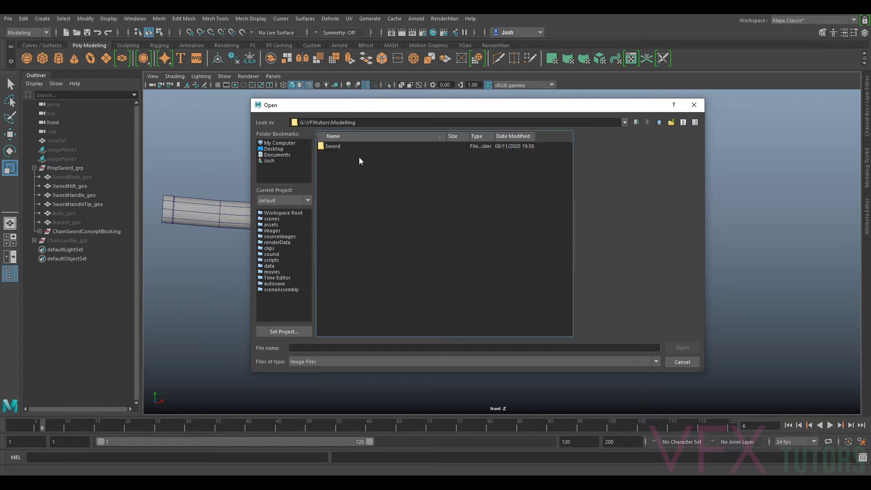
pyautogui.doubleClick(338, 145)
pyautogui.doubleClick(342, 166)
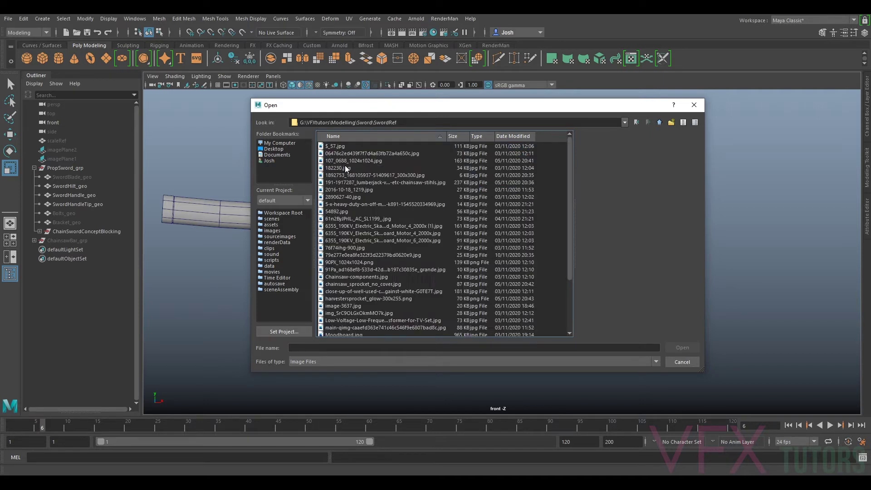
# Preview the reference pictures and import the katana blade image 79e277e0ea8fe322f3d22379bd0620e9.jpg as the image plane
pyautogui.click(346, 247)
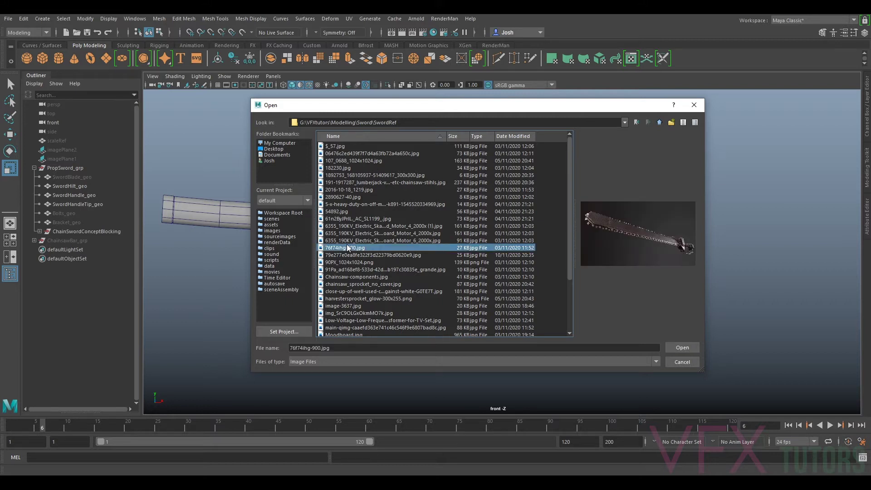
pyautogui.click(348, 241)
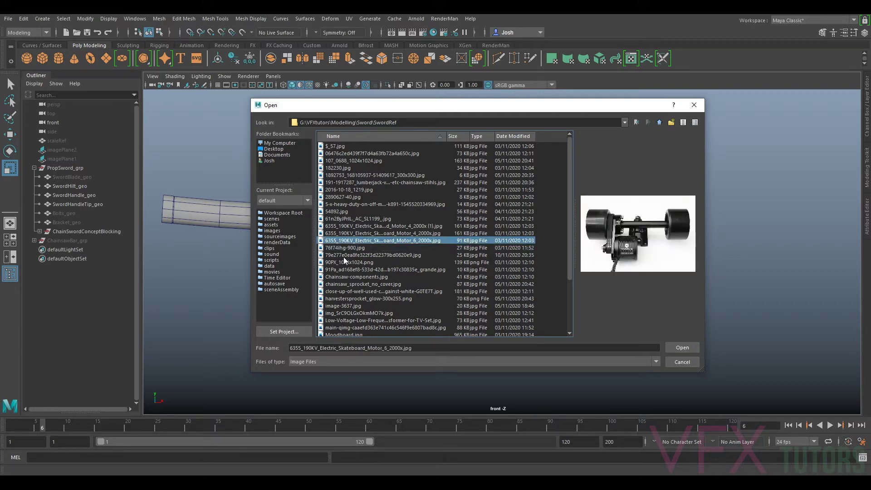
pyautogui.click(347, 232)
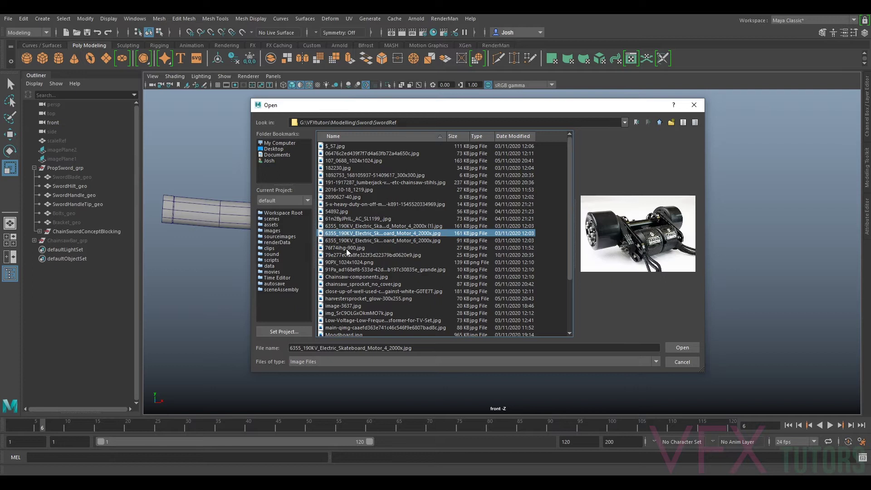
pyautogui.click(346, 248)
pyautogui.click(347, 255)
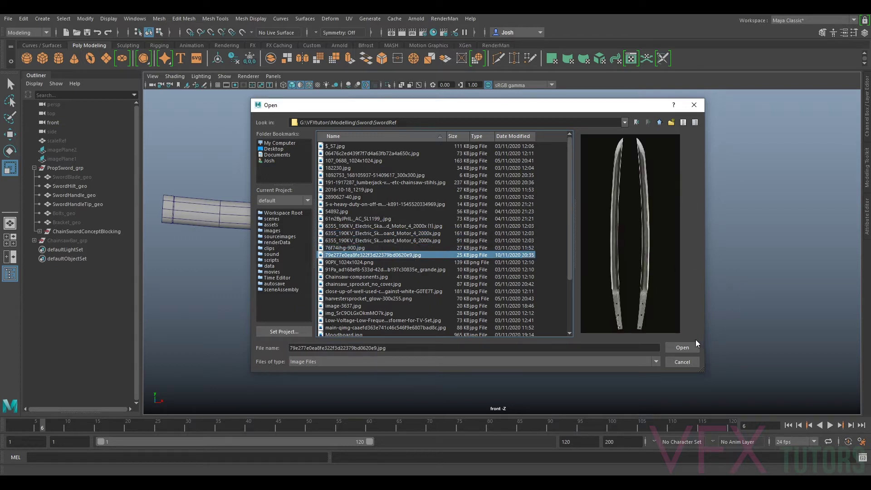
pyautogui.click(681, 348)
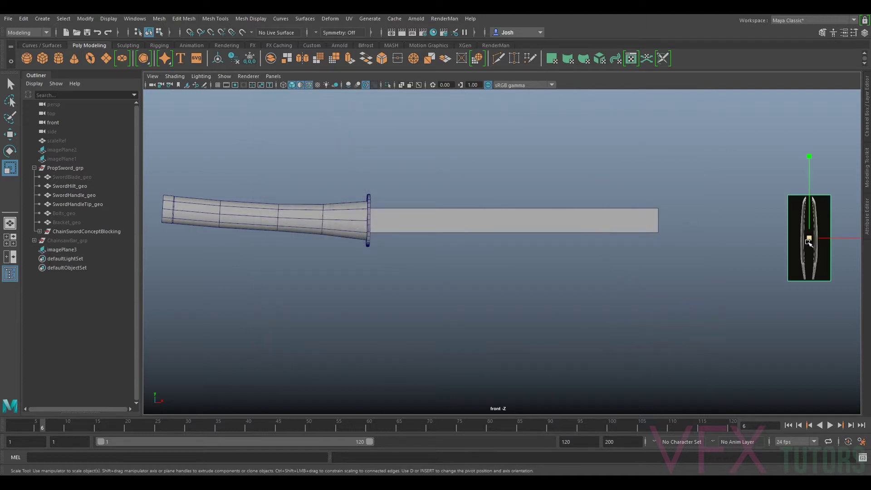
# Move the katana image plane to about -38.2 in X over the real blade and set its Rotate Z to -90
pyautogui.press('w')
pyautogui.moveTo(849, 238); pyautogui.dragTo(558, 236)
pyautogui.press('e')
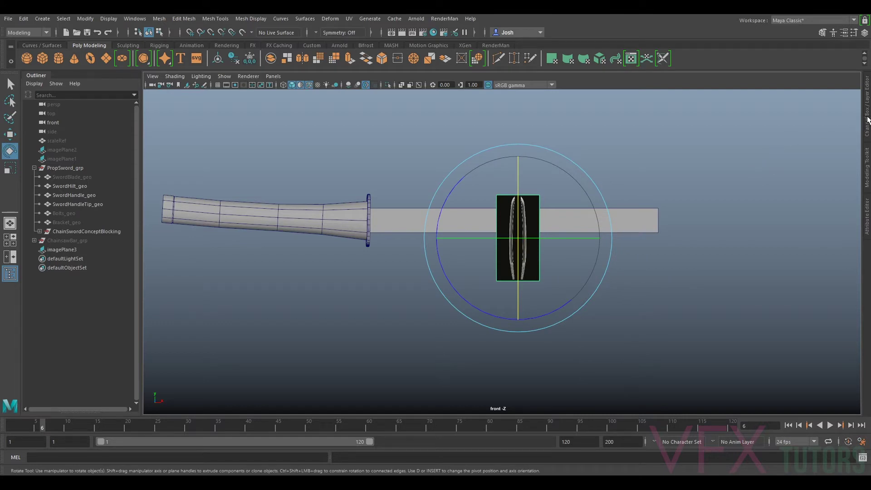
pyautogui.click(867, 119)
pyautogui.click(579, 161)
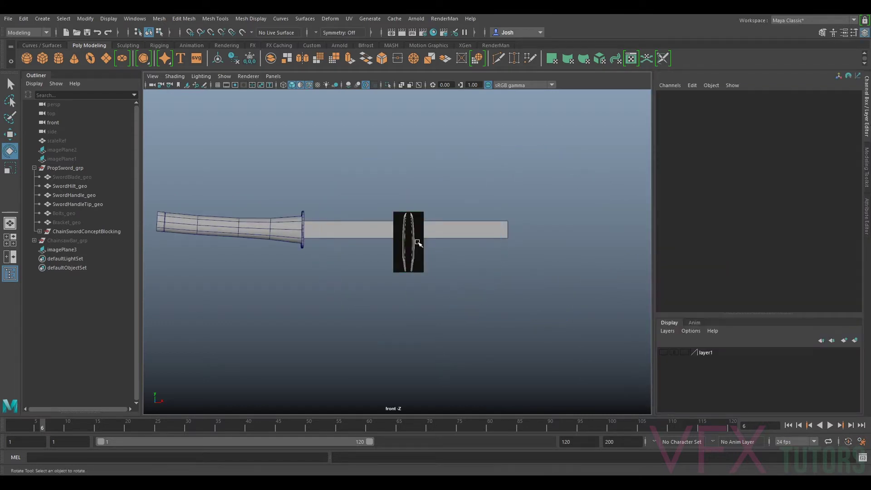
pyautogui.click(421, 242)
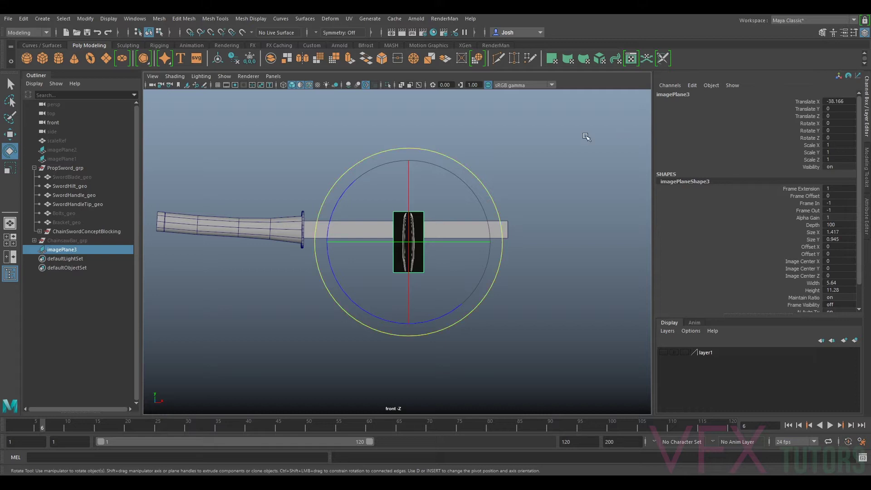
pyautogui.moveTo(485, 181); pyautogui.dragTo(503, 265)
pyautogui.doubleClick(841, 137)
pyautogui.write('-0')
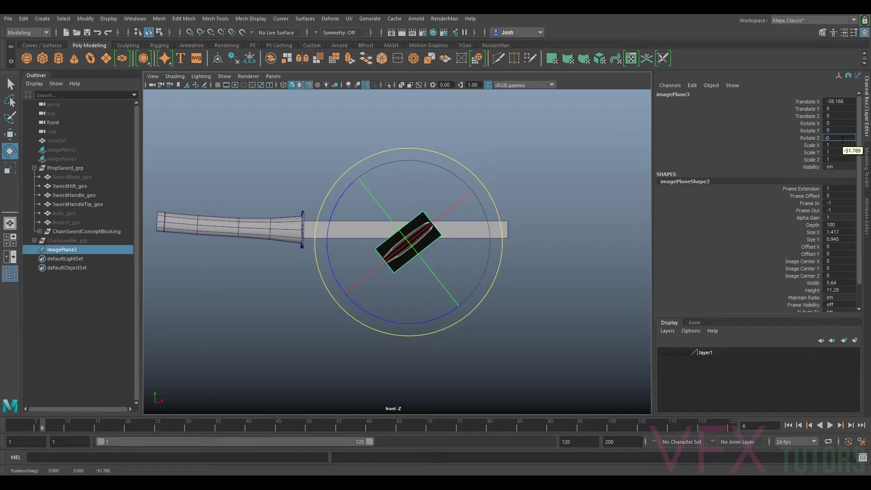
pyautogui.press('Return')
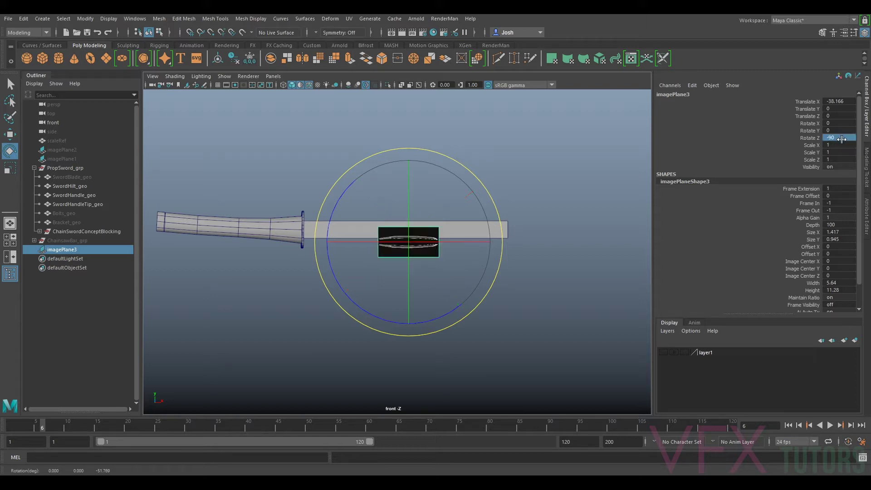
# Scale the katana image plane uniformly to about 4.77 and set its Alpha Gain to 0.7
pyautogui.press('r')
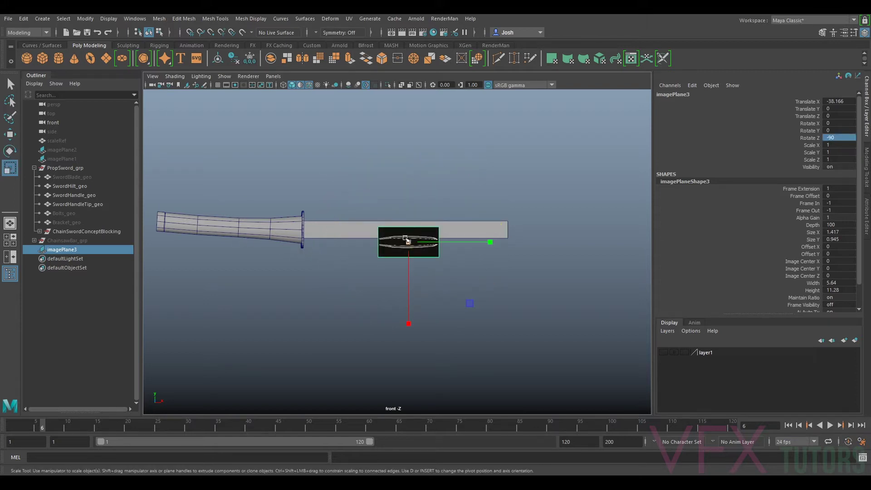
pyautogui.moveTo(409, 241); pyautogui.dragTo(538, 230)
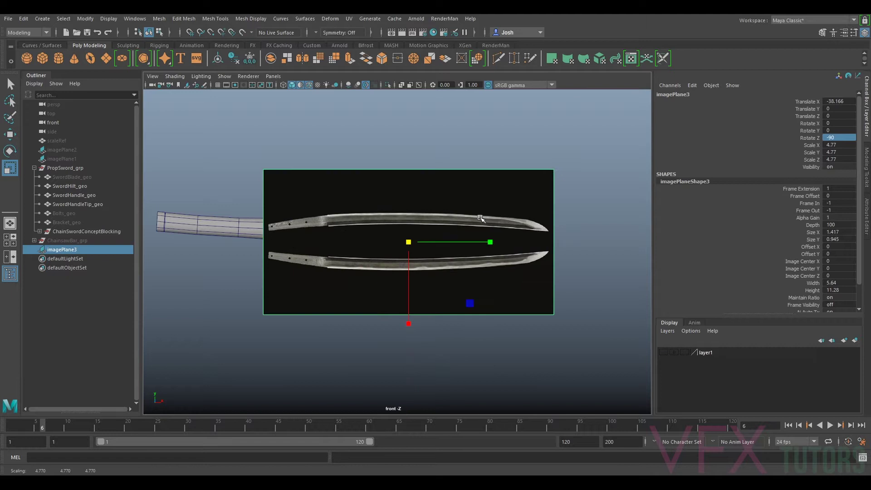
pyautogui.click(866, 213)
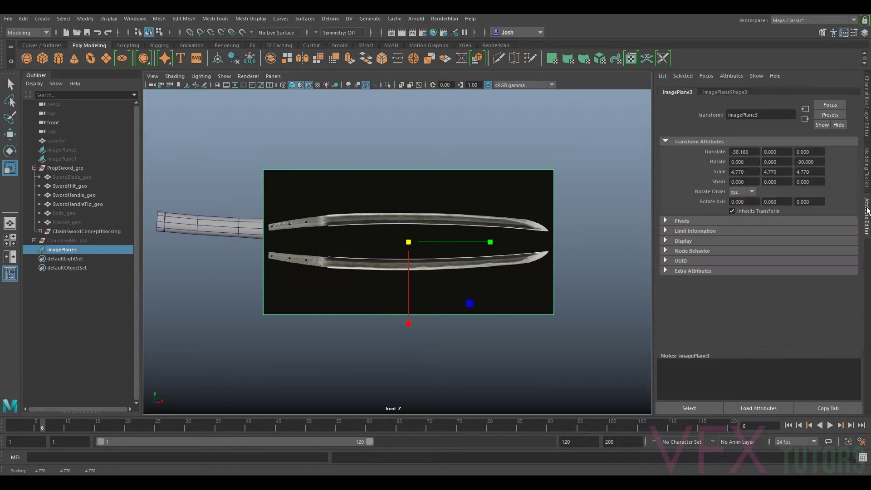
pyautogui.click(740, 93)
pyautogui.click(739, 232)
pyautogui.write('0.7')
pyautogui.press('Return')
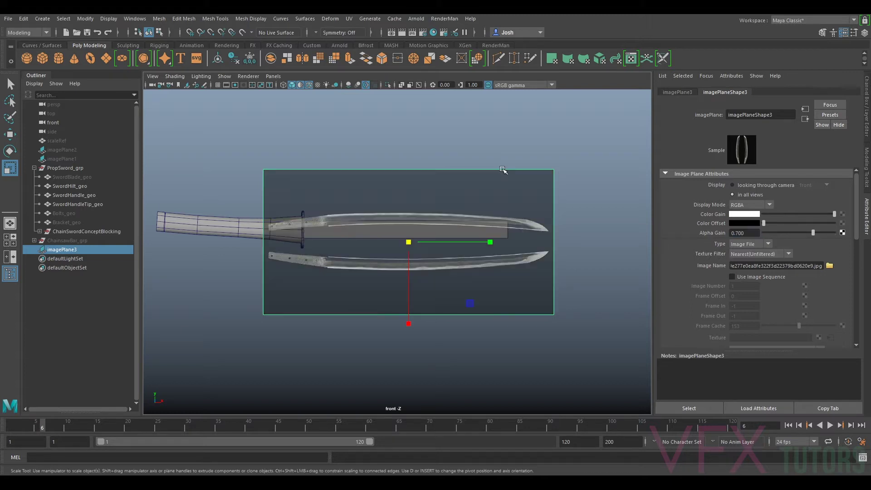
# Move and enlarge the katana image so its lower blade overlays the real blade, with the tang starting at the hilt
pyautogui.press('w')
pyautogui.moveTo(392, 250); pyautogui.dragTo(390, 222, button='middle')
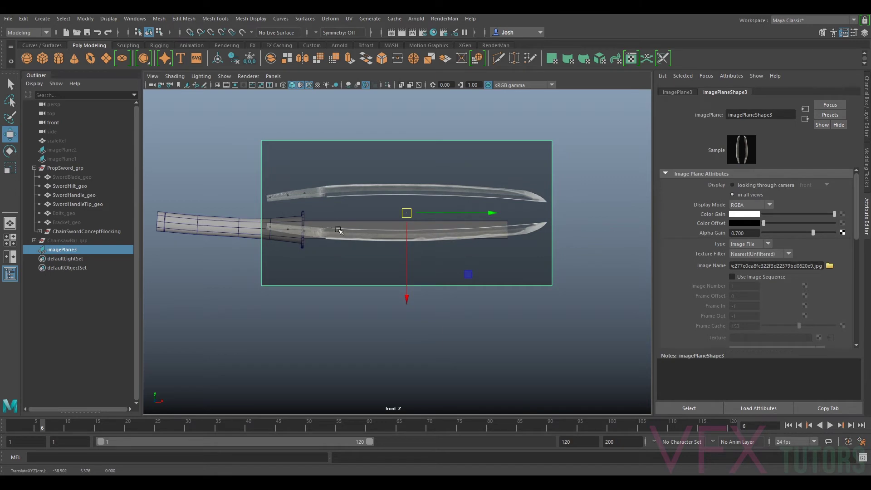
pyautogui.press('r')
pyautogui.moveTo(407, 214)
pyautogui.mouseDown()
pyautogui.moveTo(461, 218)
pyautogui.moveTo(421, 204)
pyautogui.moveTo(429, 207)
pyautogui.moveTo(415, 214)
pyautogui.mouseUp()
pyautogui.press('w')
pyautogui.press('r')
pyautogui.press('w')
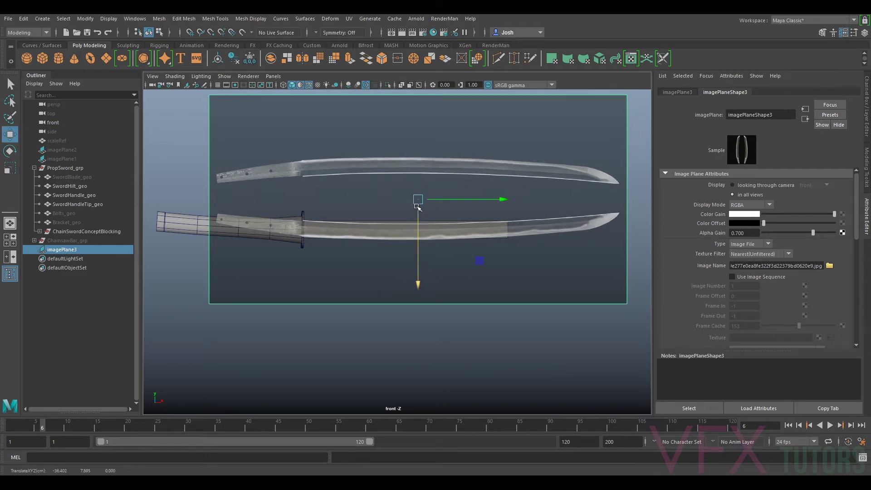
pyautogui.press('e')
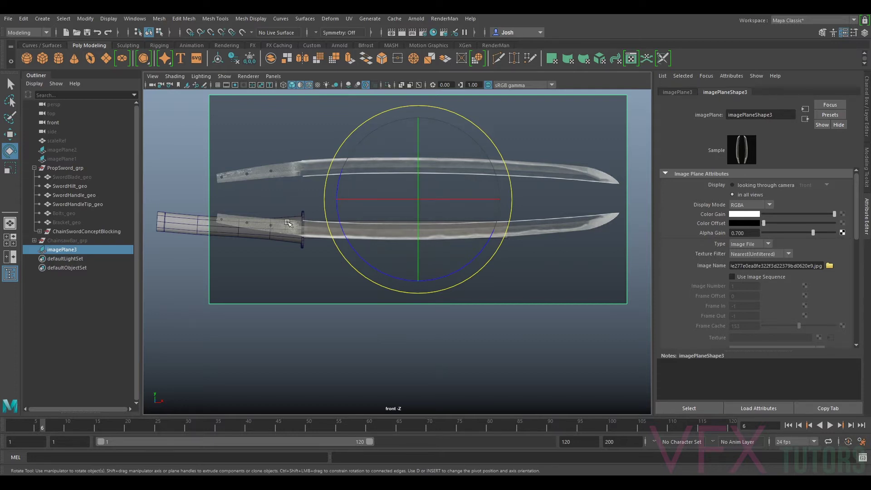
pyautogui.press('w')
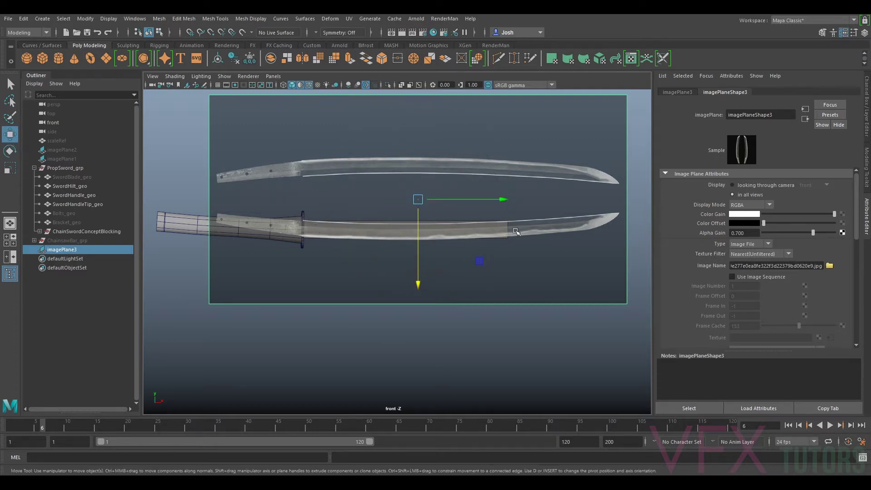
# Rotate the katana image to about -87.3 in Z and raise it slightly so the lower tang follows the handle
pyautogui.press('e')
pyautogui.moveTo(432, 273); pyautogui.dragTo(444, 278)
pyautogui.press('w')
pyautogui.moveTo(418, 232); pyautogui.dragTo(417, 227)
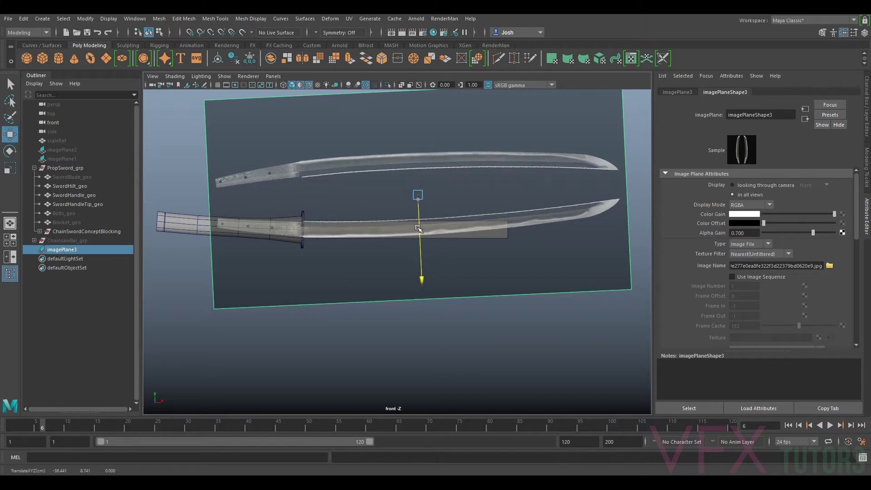
# Scale the katana image to about 7.12 and shift it to about -35.6 in X and 8.95 in Y
pyautogui.press('r')
pyautogui.moveTo(421, 196); pyautogui.dragTo(439, 195)
pyautogui.press('w')
pyautogui.moveTo(425, 226); pyautogui.dragTo(424, 225)
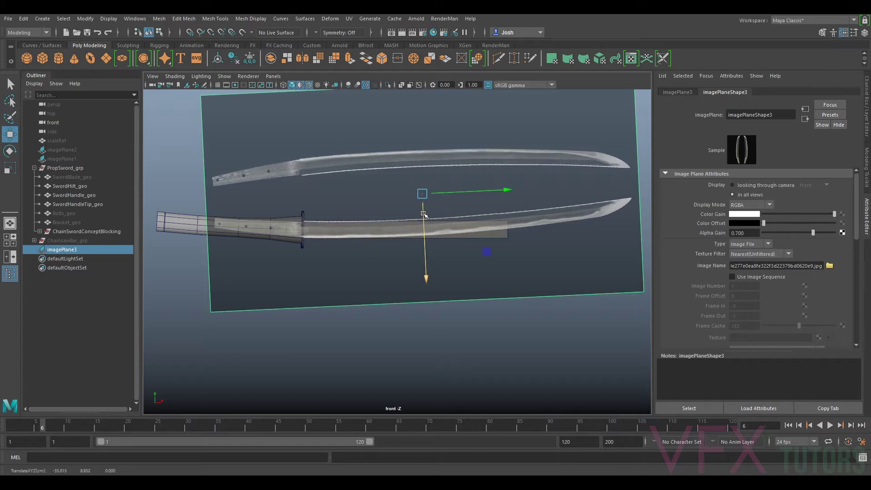
# Unhide ChainsawBar_grp to compare the chainsaw bar with the katana reference
pyautogui.click(70, 240)
pyautogui.press('h')
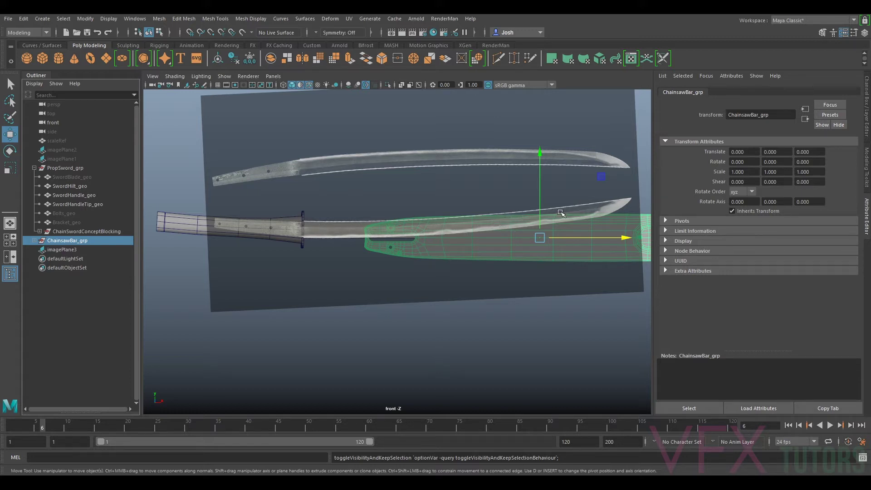
pyautogui.scroll(-3, 560, 218)
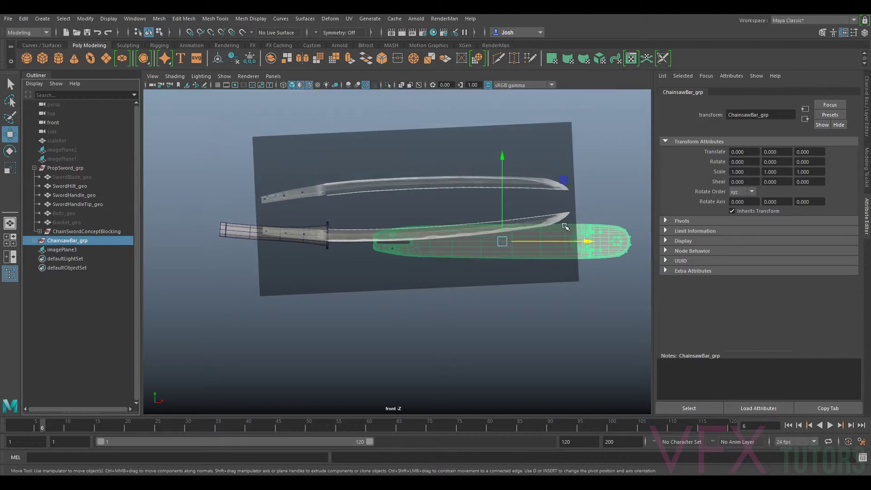
# Try shifting and rotating the katana image against the chainsaw bar, undo both changes and clear the selection
pyautogui.click(537, 214)
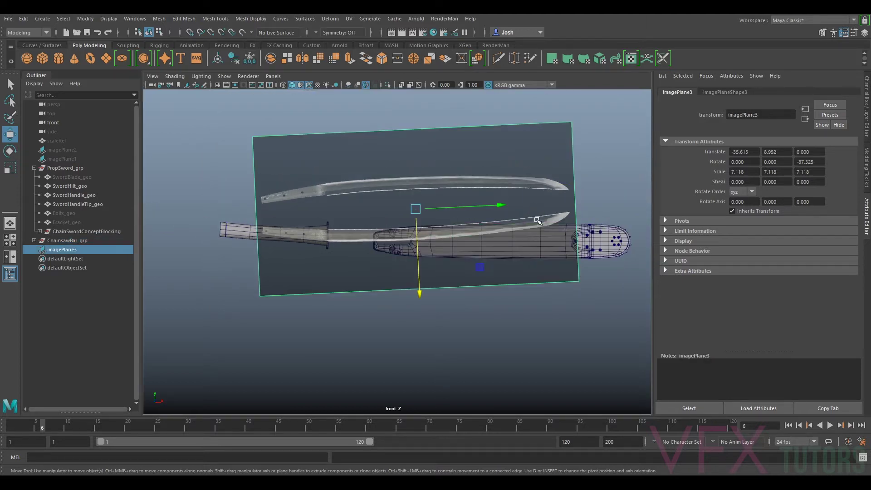
pyautogui.moveTo(469, 217); pyautogui.dragTo(482, 214)
pyautogui.hotkey('ctrl', 'z')
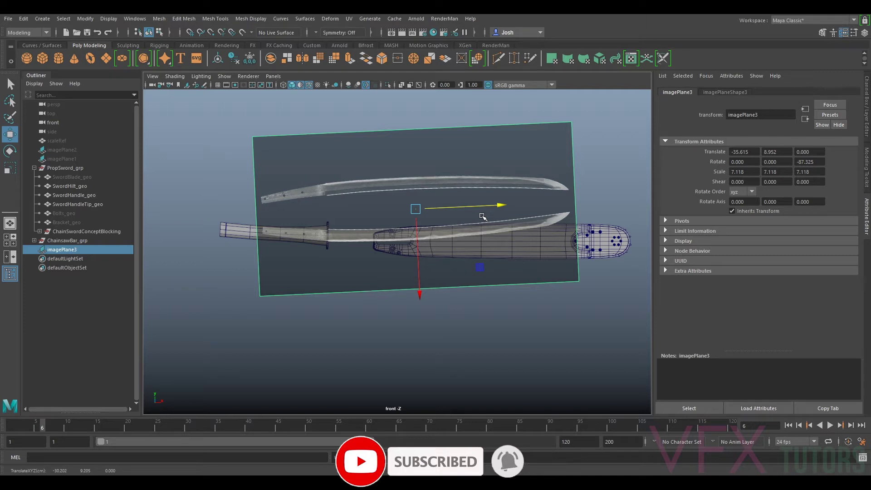
pyautogui.press('e')
pyautogui.moveTo(482, 258); pyautogui.dragTo(480, 261)
pyautogui.hotkey('ctrl', 'z')
pyautogui.hotkey('ctrl', 'z')
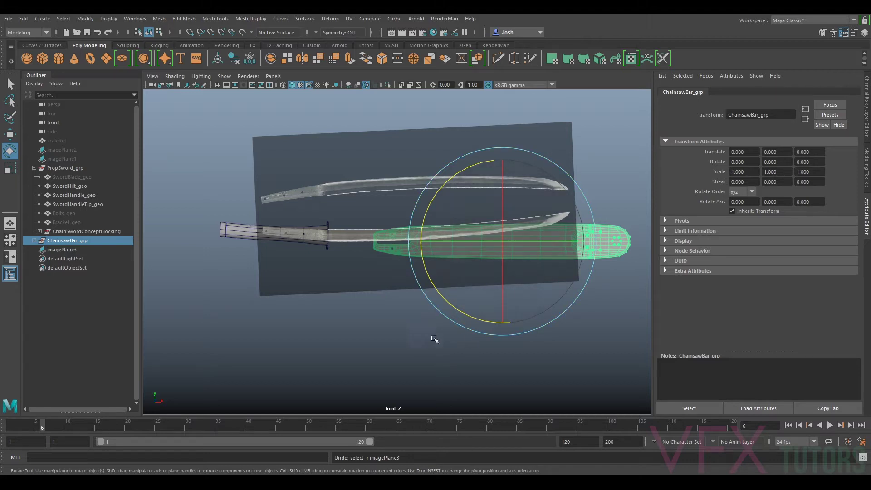
pyautogui.click(469, 313)
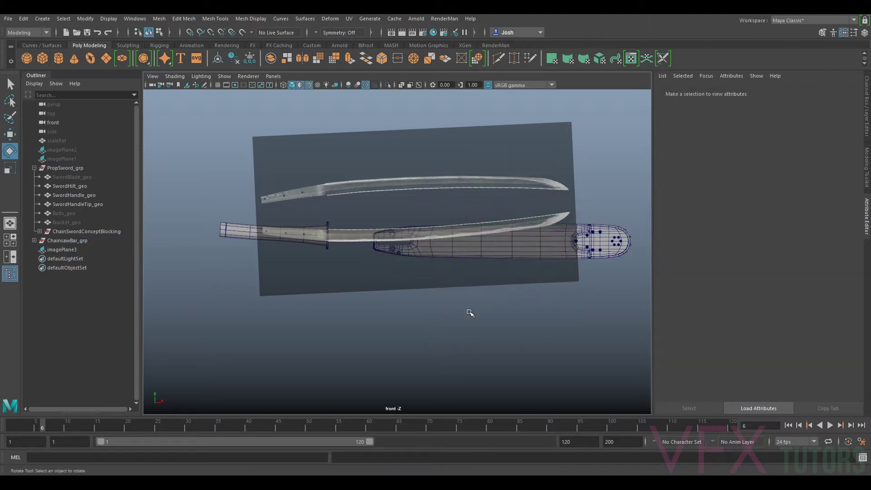
# Rotate ChainsawBar_grp about 3.66 degrees in Z and raise it to about 1.15 in Y, following the reference blade's angle
pyautogui.click(72, 241)
pyautogui.moveTo(433, 282); pyautogui.dragTo(441, 285)
pyautogui.press('w')
pyautogui.moveTo(500, 217); pyautogui.dragTo(499, 214)
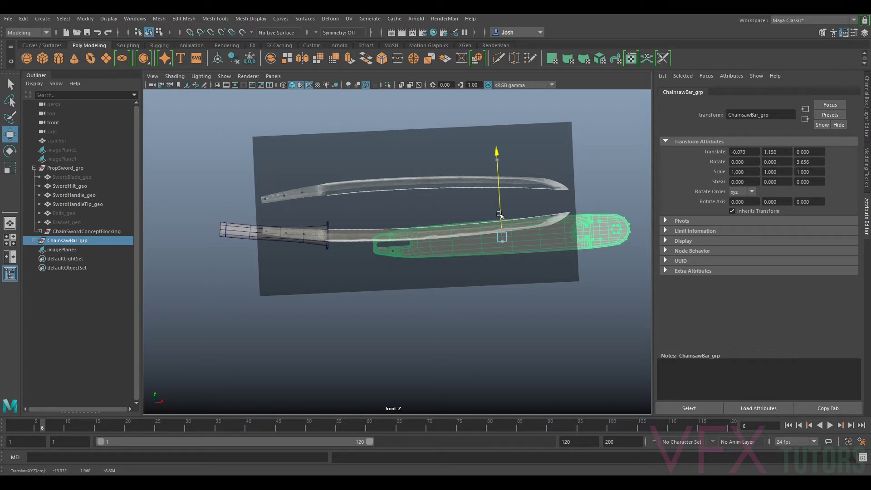
# Reduce ChainsawBar_grp's Z rotation to about 3.37 degrees and lower it to about 1.03 in Y along the reference blade
pyautogui.press('e')
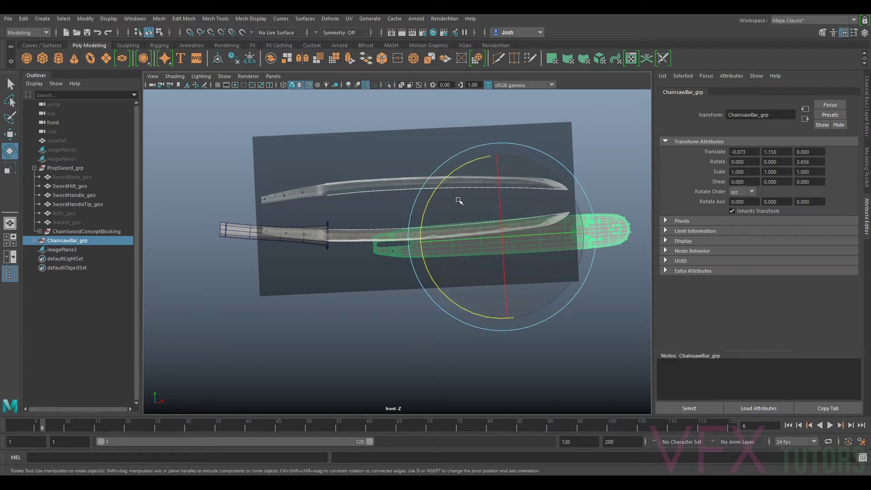
pyautogui.moveTo(427, 205); pyautogui.dragTo(426, 204)
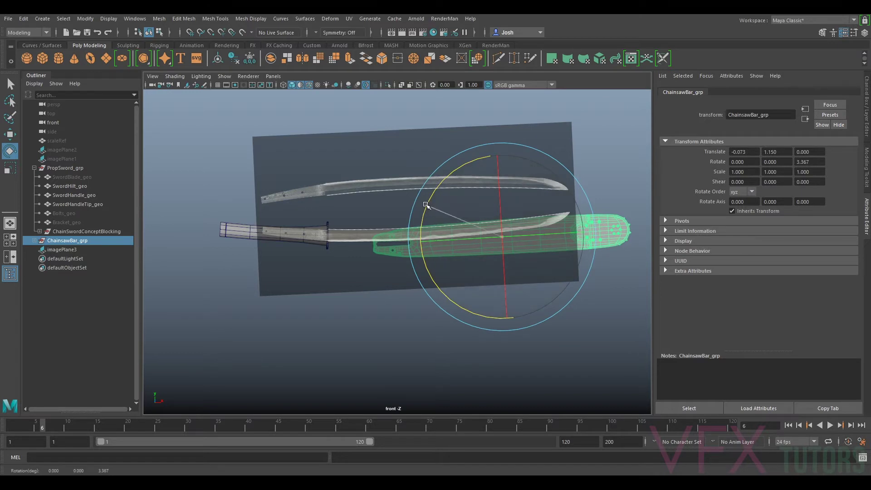
pyautogui.press('w')
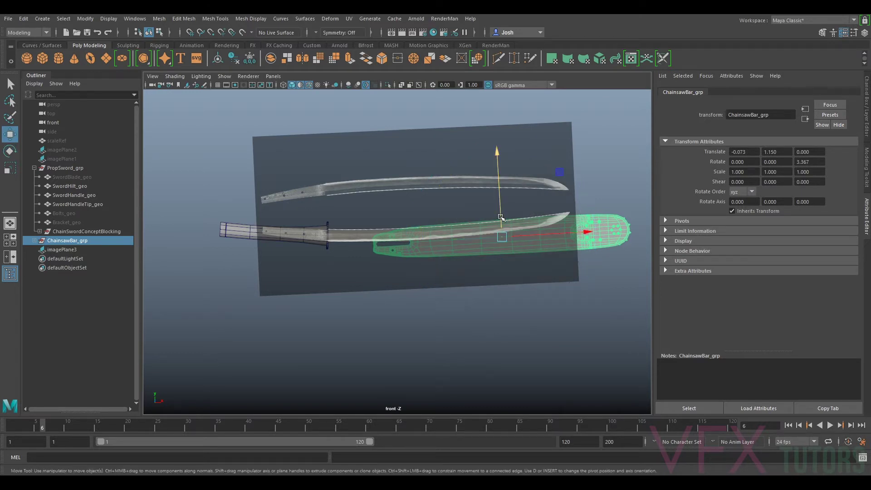
pyautogui.moveTo(501, 214); pyautogui.dragTo(501, 216)
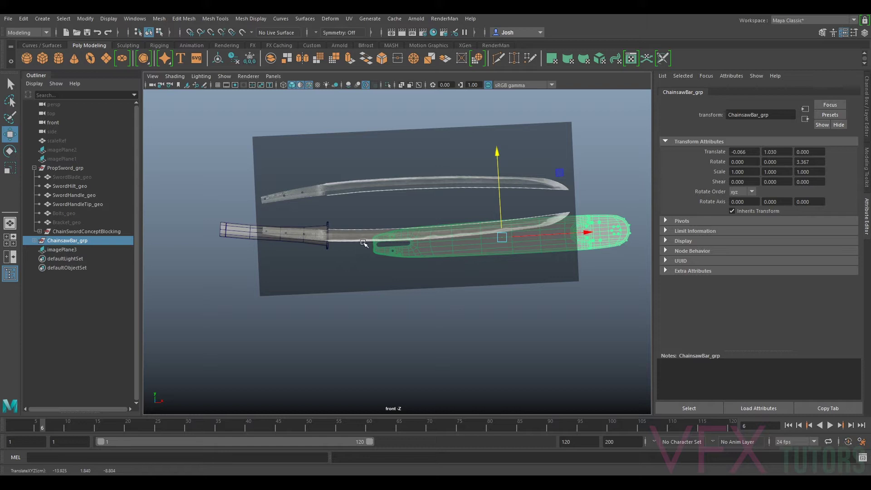
# Show the Channel Box and hide ChainsawBar_grp so only the prop sword and katana reference remain
pyautogui.click(863, 135)
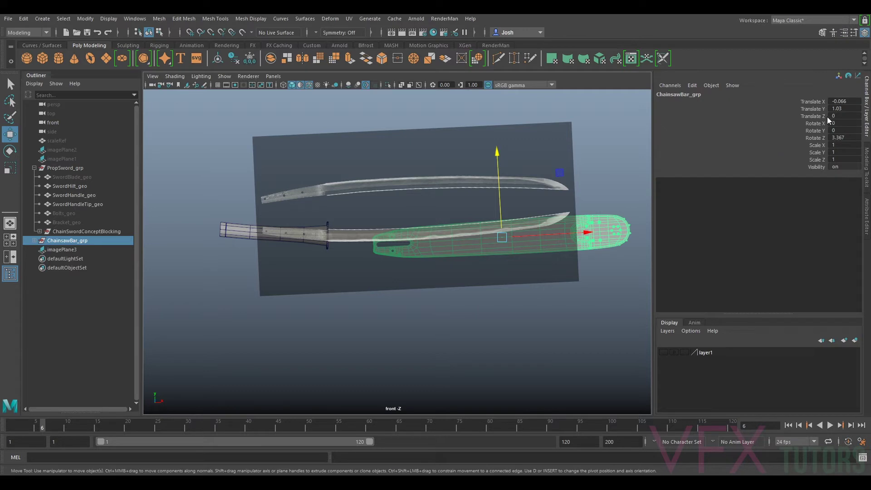
pyautogui.hotkey('ctrl', 'h')
pyautogui.scroll(3, 428, 267)
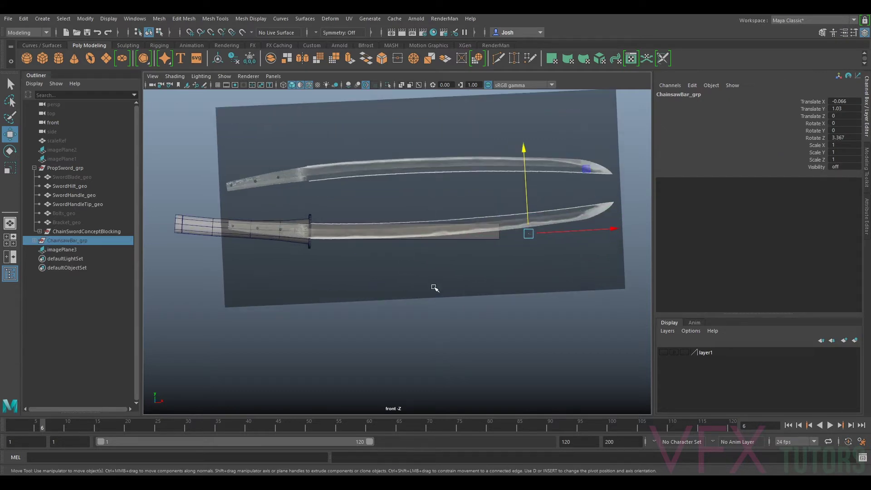
# Rotate the katana image plane to about -87.04 degrees in Z and move it to about 9.04 in Y
pyautogui.click(348, 263)
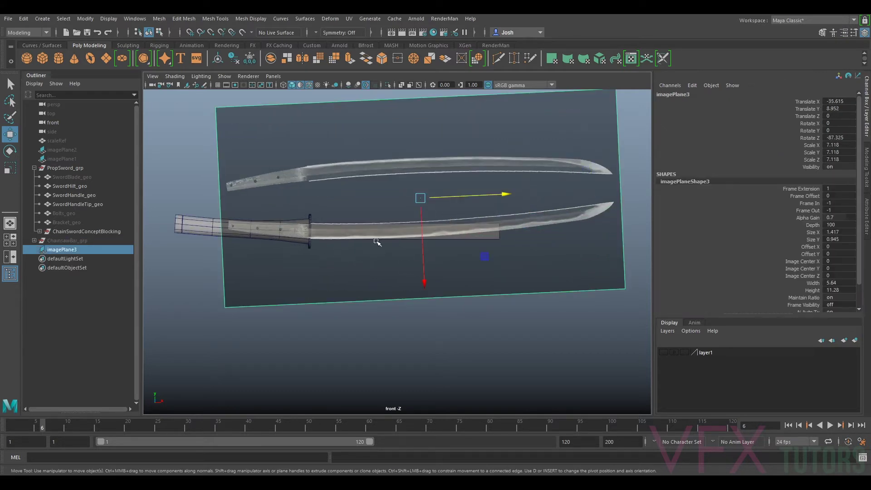
pyautogui.press('e')
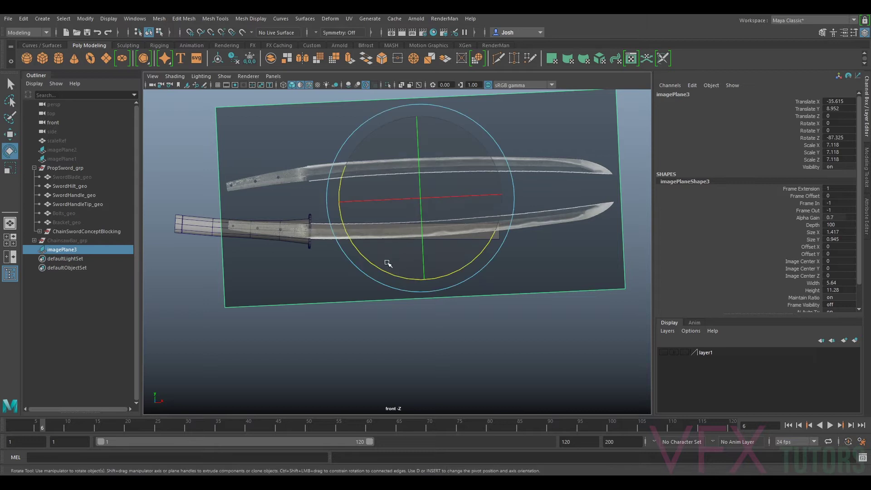
pyautogui.moveTo(385, 273); pyautogui.dragTo(385, 272)
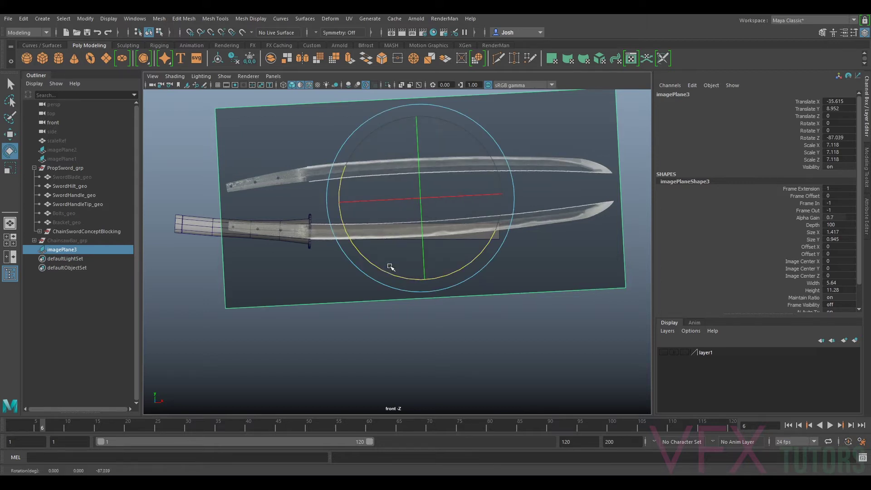
pyautogui.press('w')
pyautogui.moveTo(421, 231); pyautogui.dragTo(421, 230)
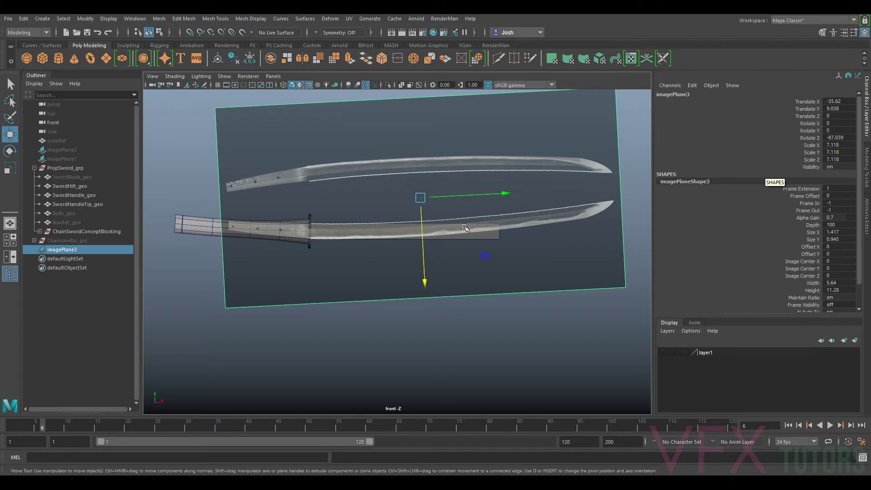
# Straighten the katana image plane by setting its Rotate Z to exactly -90
pyautogui.press('e')
pyautogui.moveTo(446, 275)
pyautogui.mouseDown()
pyautogui.moveTo(440, 272)
pyautogui.moveTo(447, 276)
pyautogui.mouseUp()
pyautogui.doubleClick(840, 138)
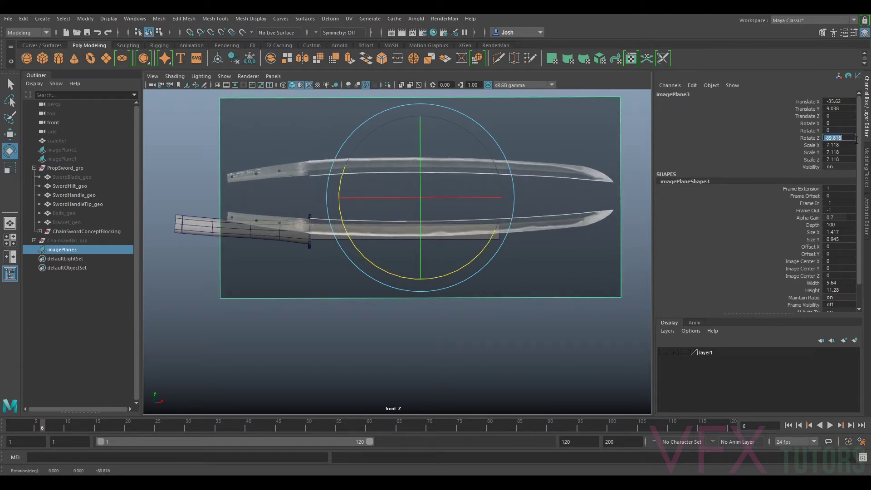
pyautogui.write('-90')
pyautogui.press('Return')
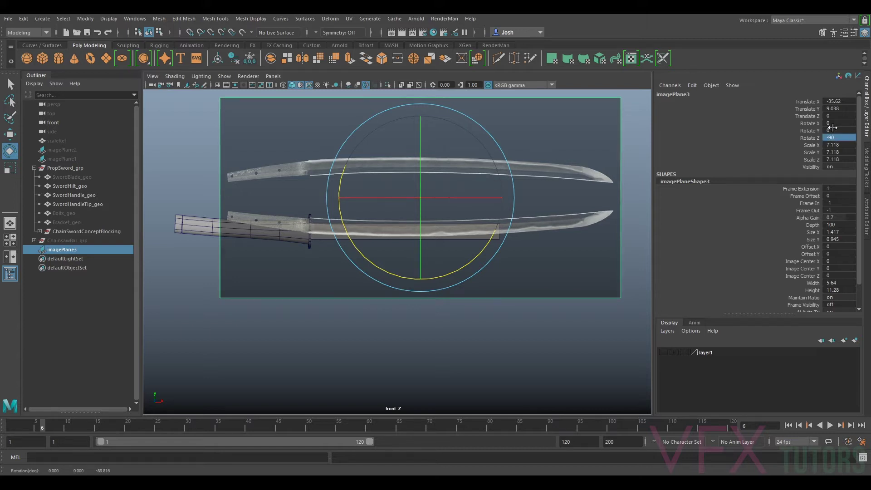
# Hide PropSword_grp and select the katana image plane
pyautogui.click(73, 169)
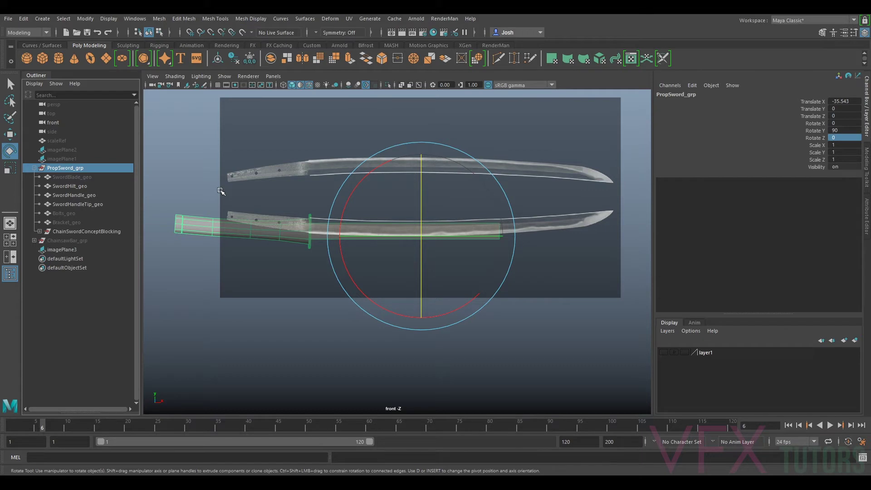
pyautogui.click(320, 260)
pyautogui.click(320, 260)
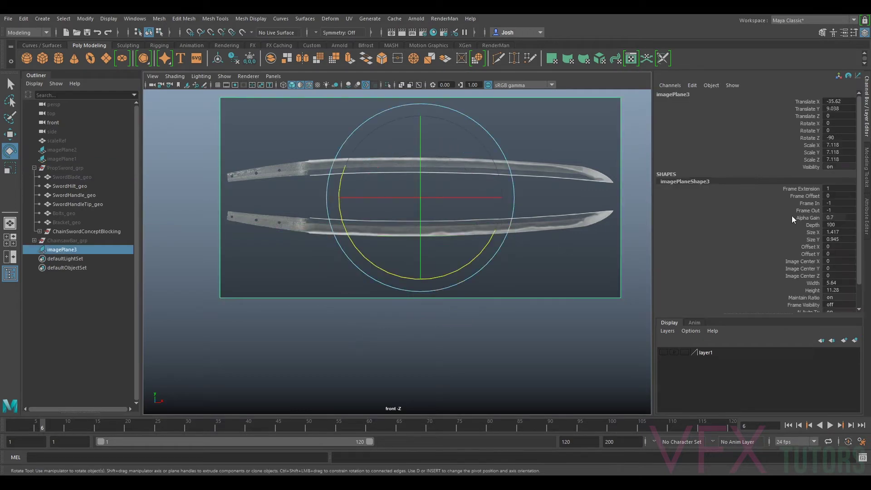
# Lock the katana image plane's translate, rotate and scale channels and clear the selection
pyautogui.click(812, 103)
pyautogui.press('w')
pyautogui.keyDown('shift'); pyautogui.click(812, 159); pyautogui.keyUp('shift')
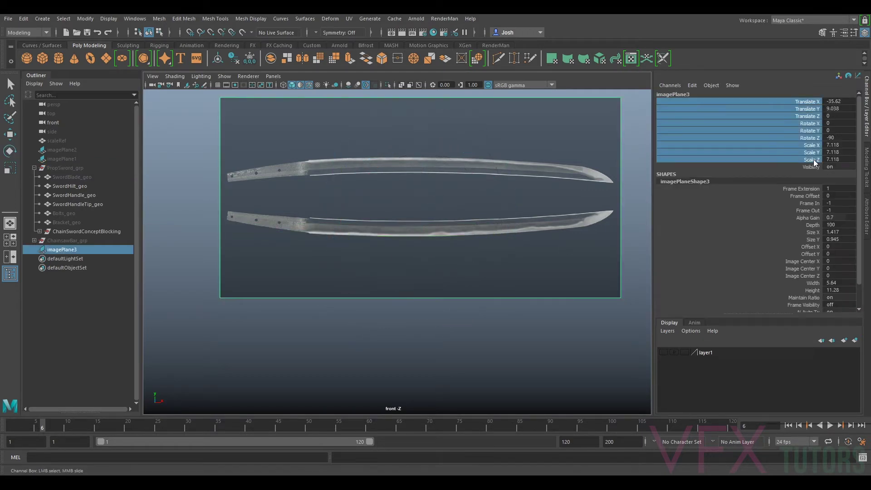
pyautogui.rightClick(812, 160)
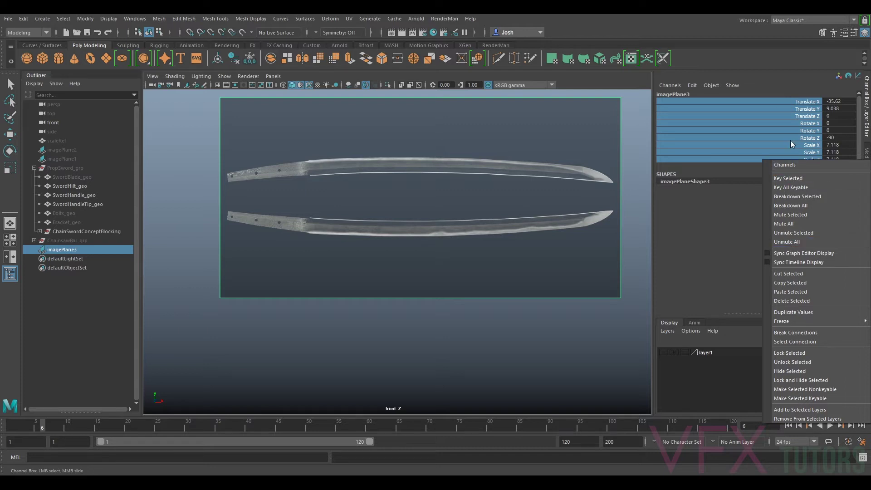
pyautogui.click(789, 353)
pyautogui.click(480, 321)
pyautogui.press('e')
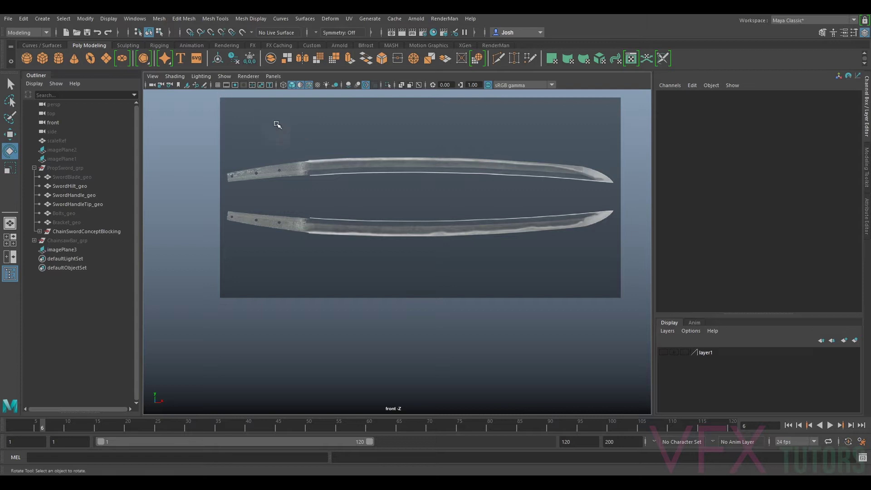
# Examine the katana reference's curve and edge lines along its length, from the tip back to the tang
pyautogui.scroll(3, 497, 221)
pyautogui.scroll(1, 442, 195)
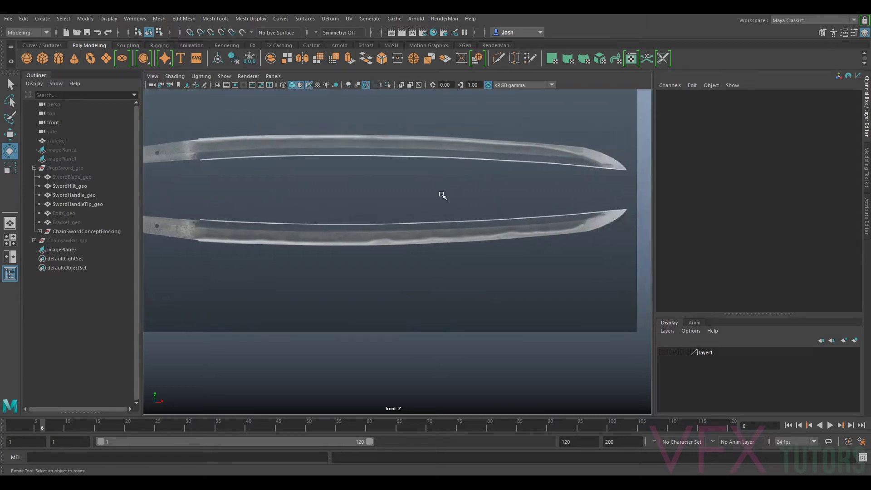
pyautogui.scroll(3, 389, 216)
pyautogui.scroll(-2, 317, 204)
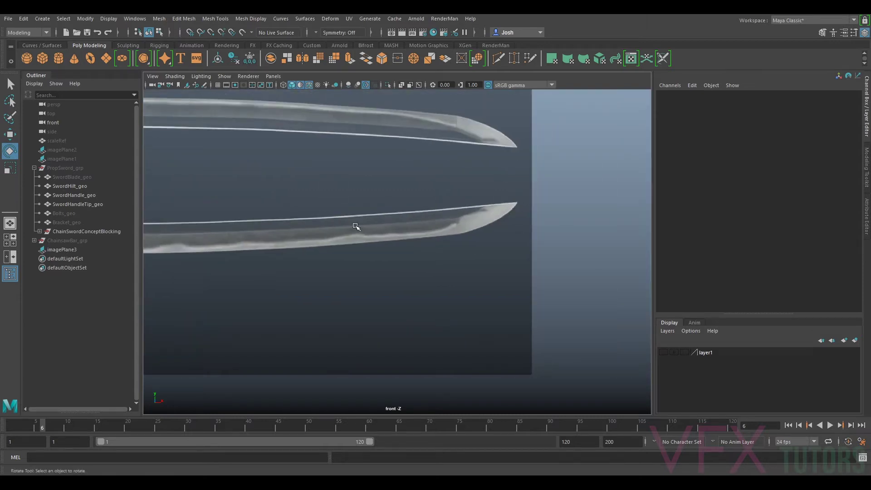
pyautogui.keyDown('alt'); pyautogui.moveTo(355, 227); pyautogui.dragTo(596, 212, button='middle'); pyautogui.keyUp('alt')
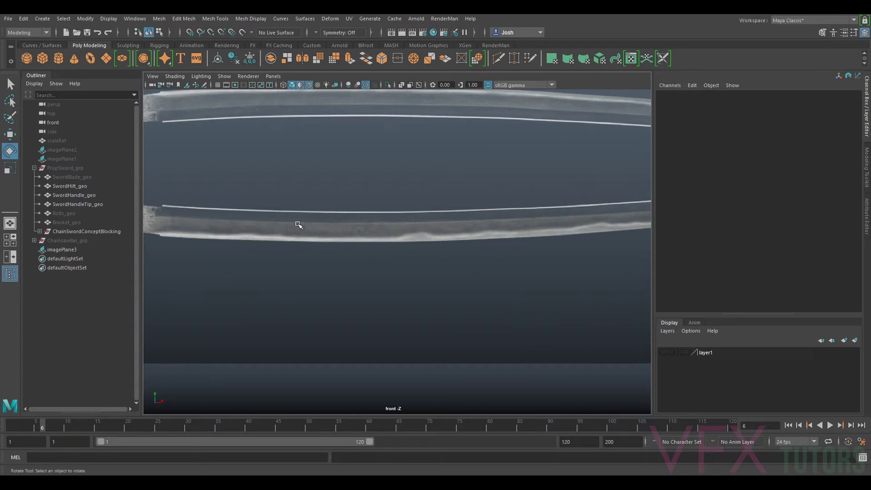
pyautogui.keyDown('alt'); pyautogui.moveTo(529, 209); pyautogui.dragTo(310, 213, button='middle'); pyautogui.keyUp('alt')
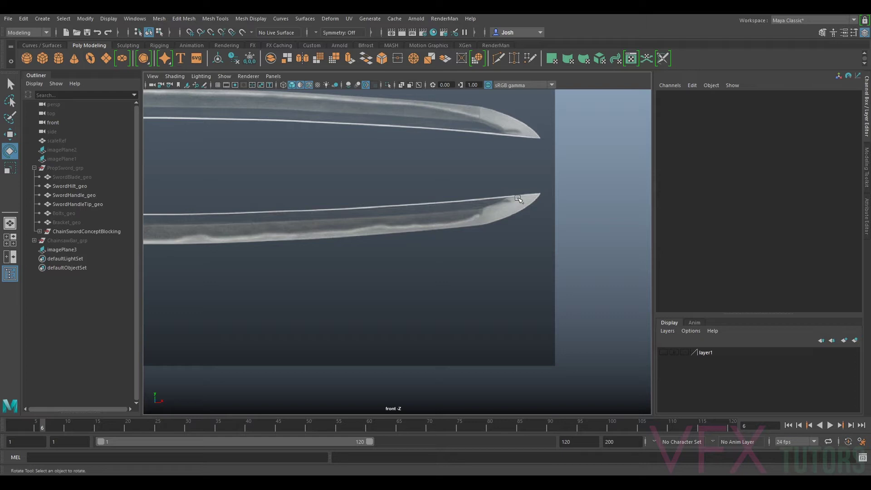
pyautogui.keyDown('alt'); pyautogui.moveTo(518, 199); pyautogui.dragTo(395, 227, button='right'); pyautogui.keyUp('alt')
pyautogui.keyDown('alt'); pyautogui.moveTo(394, 228); pyautogui.dragTo(414, 230, button='middle'); pyautogui.keyUp('alt')
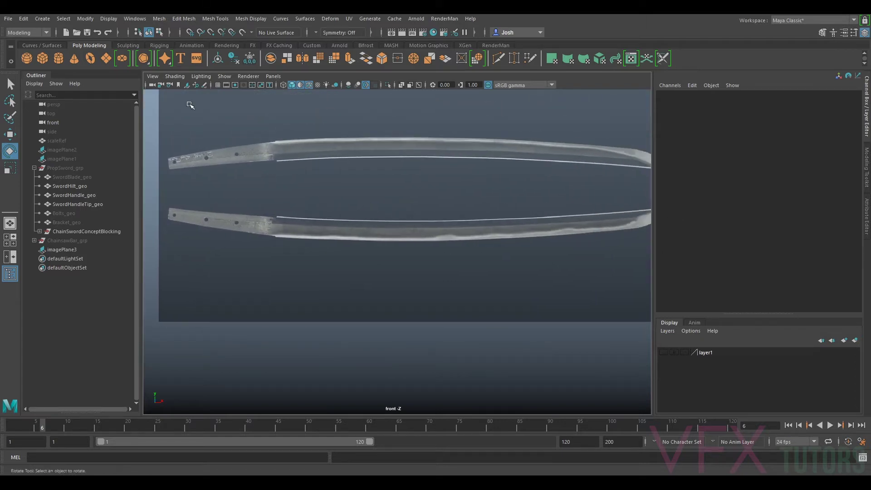
# Create a cube on the lower katana blade at about -34.7 in X and 2.8 in Y, scaled uniformly to about 3.09
pyautogui.click(42, 58)
pyautogui.press('w')
pyautogui.scroll(-1, 554, 248)
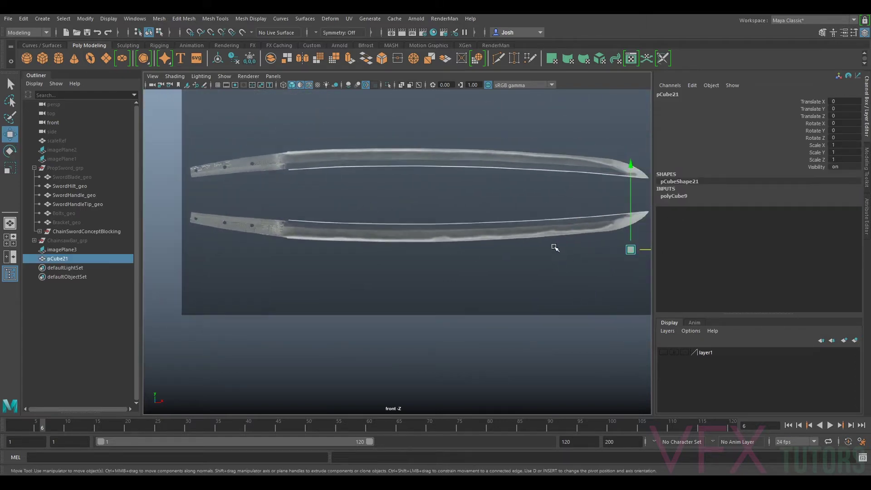
pyautogui.scroll(-1, 555, 247)
pyautogui.moveTo(430, 246); pyautogui.dragTo(364, 247)
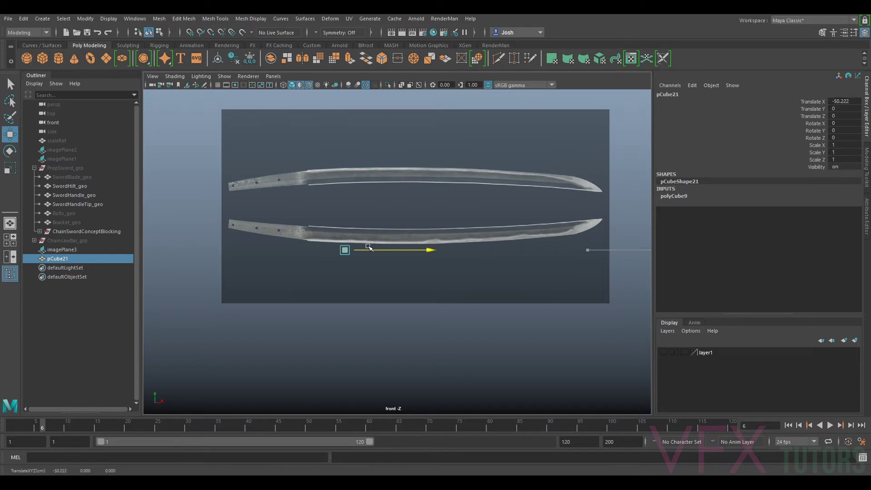
pyautogui.scroll(3, 337, 250)
pyautogui.moveTo(300, 226); pyautogui.dragTo(295, 198)
pyautogui.moveTo(347, 219); pyautogui.dragTo(491, 237)
pyautogui.moveTo(444, 200); pyautogui.dragTo(462, 228)
pyautogui.press('r')
pyautogui.press('w')
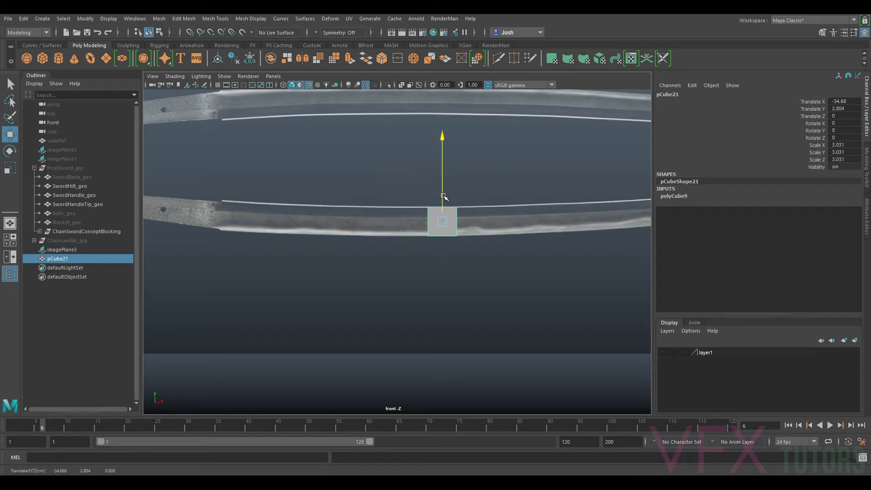
pyautogui.press('r')
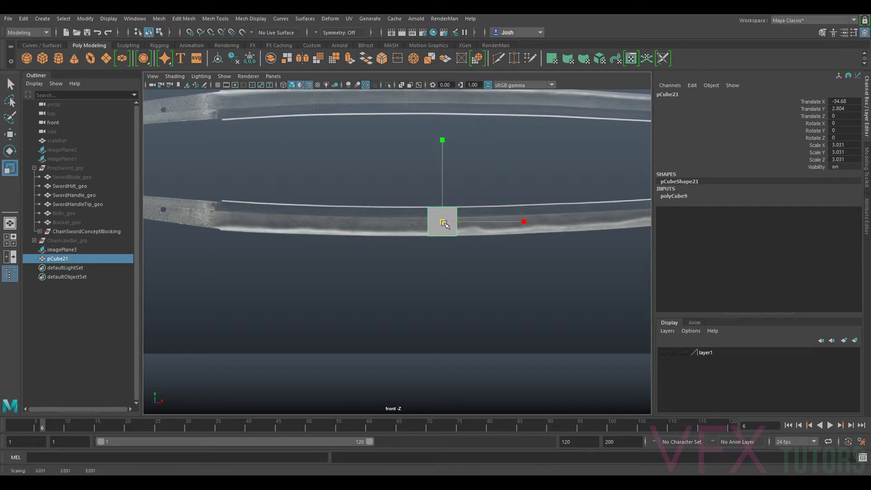
# Tear off a copy of the viewport and switch it to the persp camera, framing the cube on the reference
pyautogui.click(273, 76)
pyautogui.moveTo(286, 86)
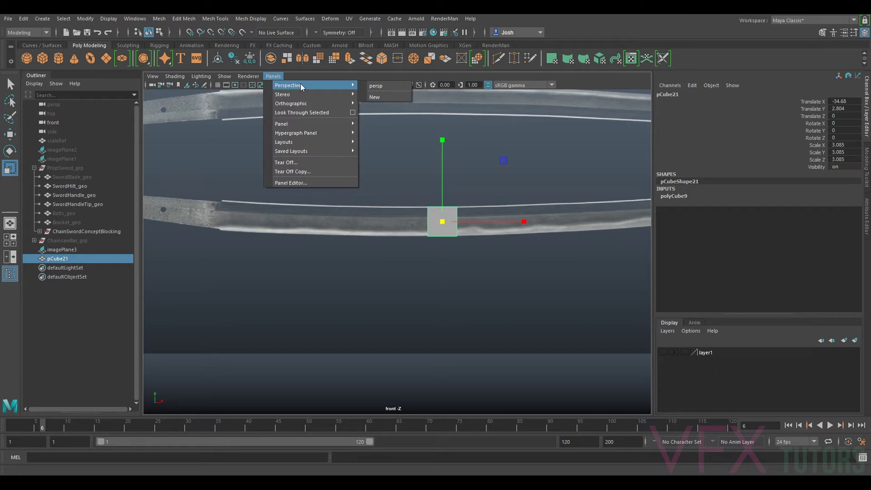
pyautogui.click(300, 171)
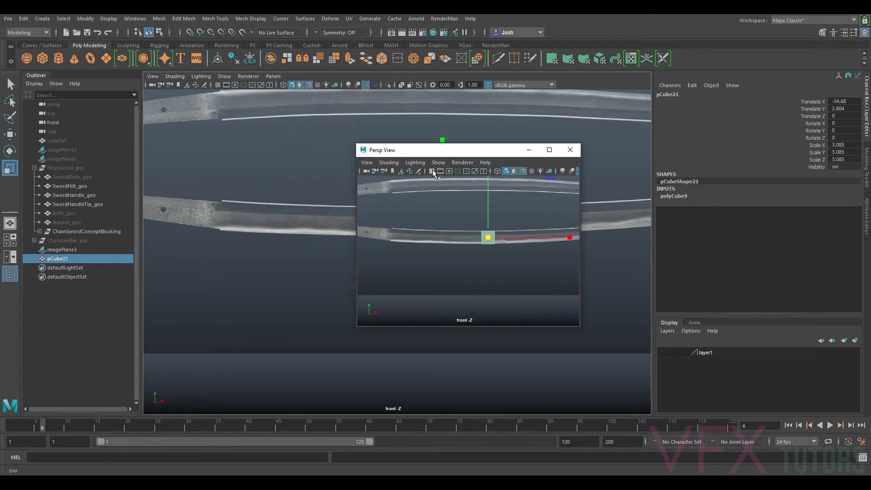
pyautogui.click(55, 105)
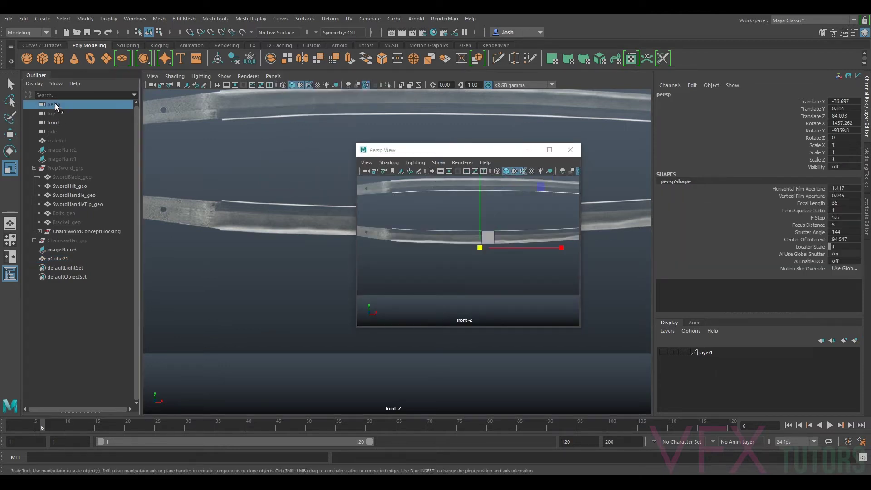
pyautogui.moveTo(53, 104); pyautogui.dragTo(462, 268, button='middle')
pyautogui.keyDown('alt'); pyautogui.moveTo(467, 236); pyautogui.dragTo(502, 260); pyautogui.keyUp('alt')
pyautogui.keyDown('alt'); pyautogui.moveTo(502, 260); pyautogui.dragTo(476, 255, button='middle'); pyautogui.keyUp('alt')
pyautogui.scroll(4, 472, 249)
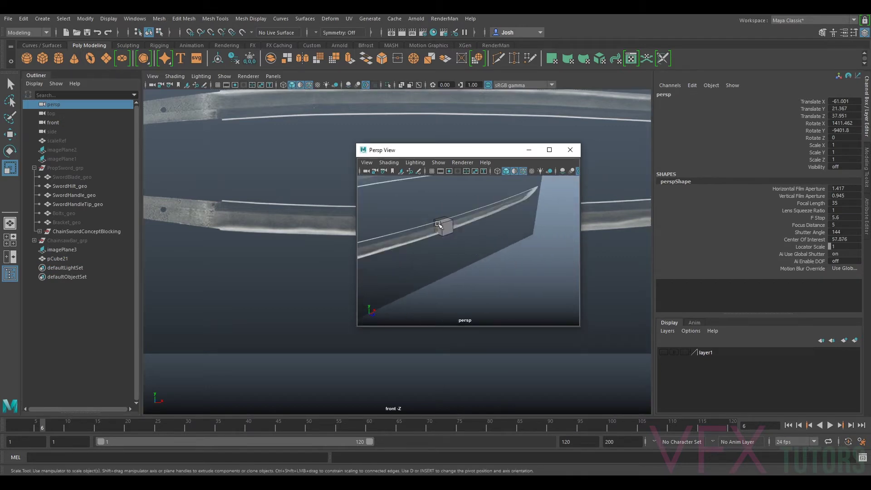
# Hide the katana image plane and unhide PropSword_grp
pyautogui.click(459, 188)
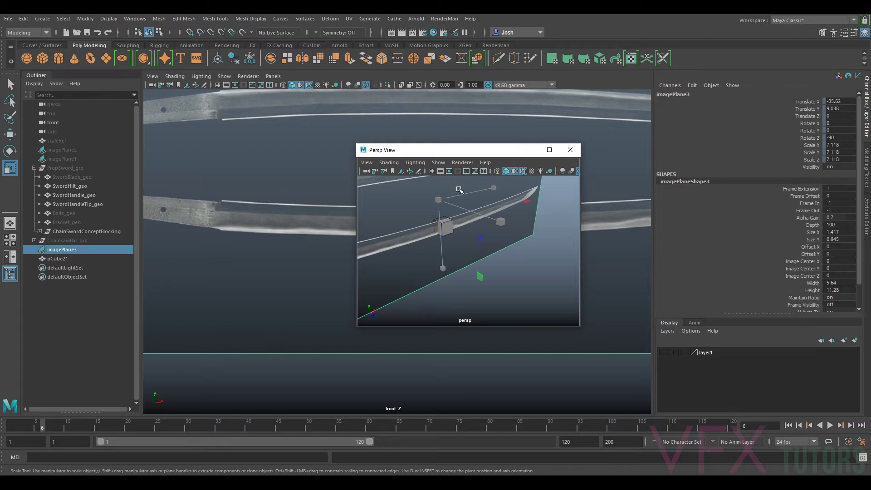
pyautogui.press('h')
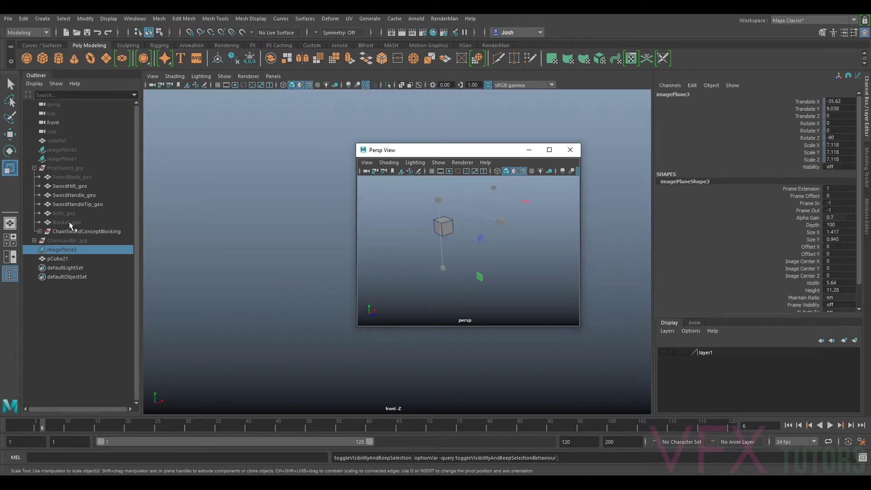
pyautogui.click(69, 168)
pyautogui.hotkey('shift', 'h')
# Move the cube along Z onto the prop sword's blade in the perspective window and delete it
pyautogui.keyDown('alt'); pyautogui.moveTo(470, 262); pyautogui.dragTo(410, 279); pyautogui.keyUp('alt')
pyautogui.click(478, 225)
pyautogui.press('w')
pyautogui.keyDown('alt'); pyautogui.moveTo(467, 250); pyautogui.dragTo(526, 277, button='middle'); pyautogui.keyUp('alt')
pyautogui.keyDown('alt'); pyautogui.moveTo(450, 243); pyautogui.dragTo(512, 254); pyautogui.keyUp('alt')
pyautogui.keyDown('alt'); pyautogui.moveTo(484, 243); pyautogui.dragTo(513, 246, button='right'); pyautogui.keyUp('alt')
pyautogui.keyDown('alt'); pyautogui.moveTo(563, 217); pyautogui.dragTo(519, 245, button='middle'); pyautogui.keyUp('alt')
pyautogui.keyDown('alt'); pyautogui.moveTo(534, 218); pyautogui.dragTo(480, 247, button='right'); pyautogui.keyUp('alt')
pyautogui.moveTo(481, 246)
pyautogui.keyDown('alt'); pyautogui.mouseDown()
pyautogui.moveTo(499, 250)
pyautogui.moveTo(485, 234)
pyautogui.mouseUp(); pyautogui.keyUp('alt')
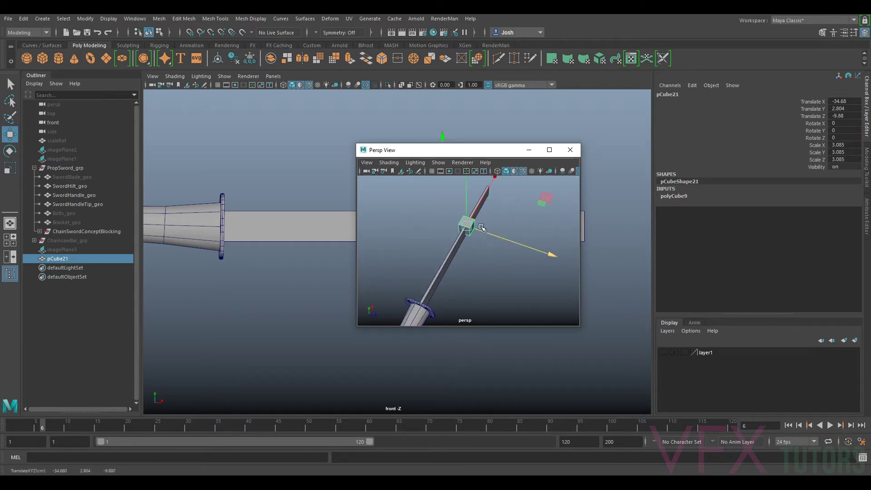
pyautogui.press('Delete')
# Duplicate the prop sword's long blade block from ChainSwordConceptBlocking and unparent the copy from its group
pyautogui.click(453, 252)
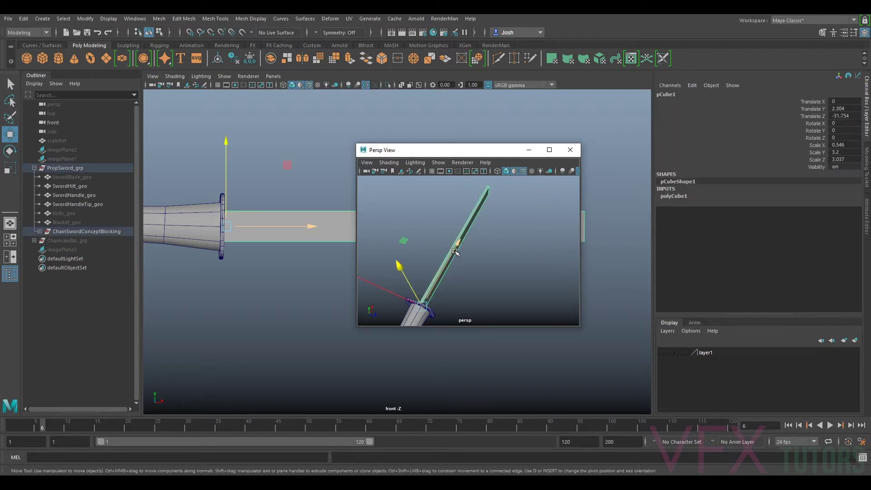
pyautogui.hotkey('ctrl', 'd')
pyautogui.hotkey('shift', 'p')
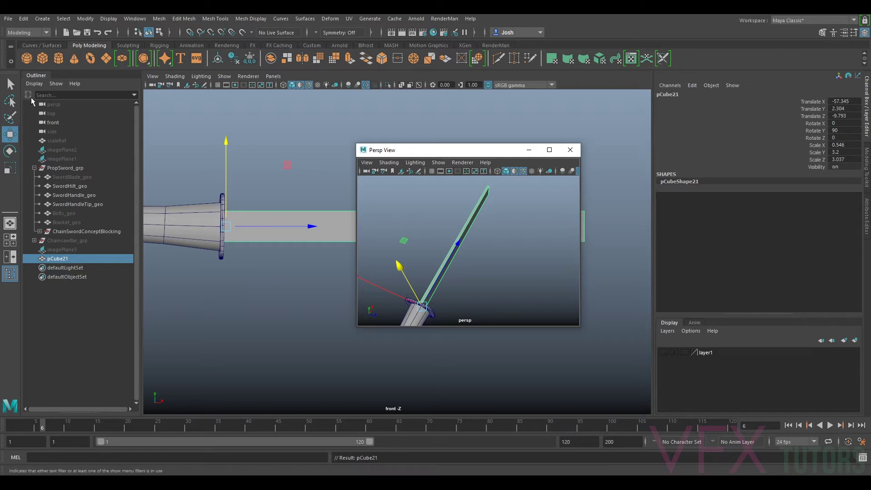
# Hide PropSword_grp and unhide the katana reference imagePlane3, moving the floating Persp View window aside
pyautogui.click(75, 168)
pyautogui.hotkey('ctrl', 'h')
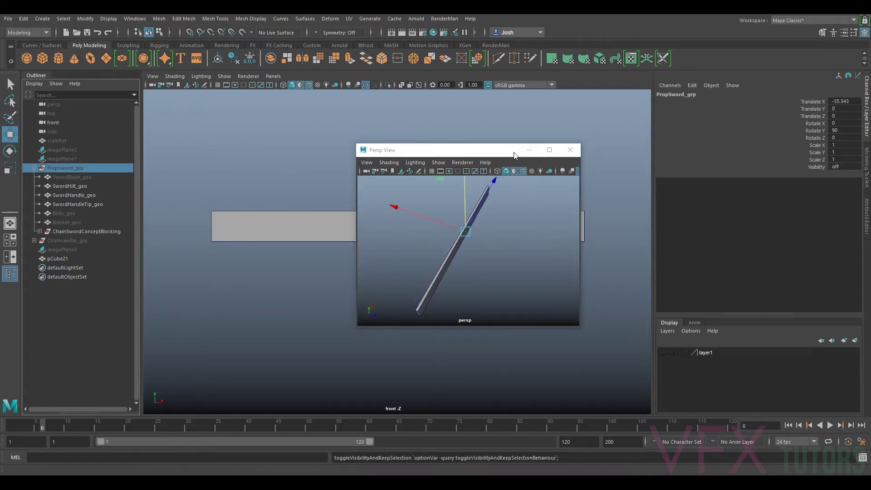
pyautogui.moveTo(517, 150); pyautogui.dragTo(419, 202)
pyautogui.click(430, 202)
pyautogui.click(22, 469)
pyautogui.click(26, 403)
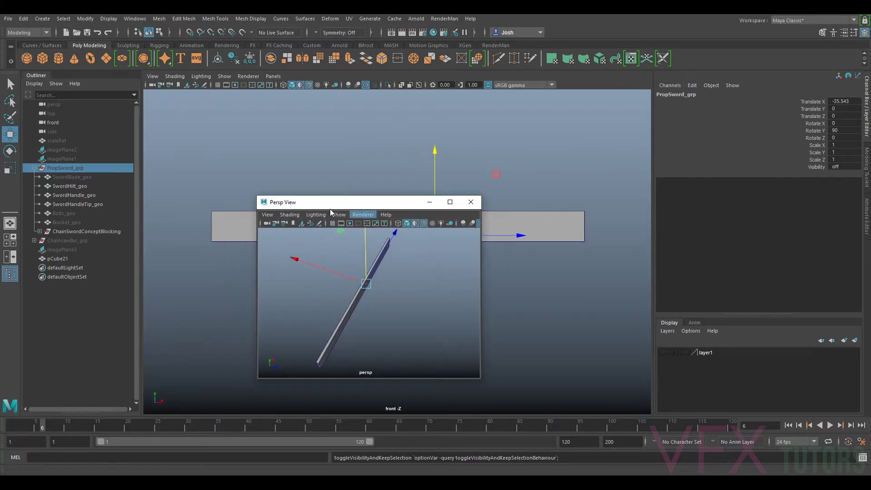
pyautogui.click(67, 249)
pyautogui.hotkey('ctrl', 'h')
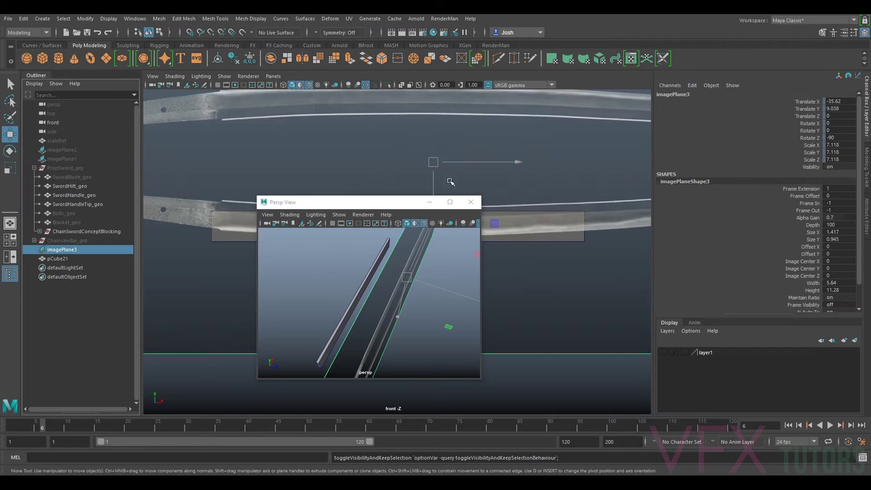
# Move pCube21 in front of the katana image plane to about Z 2.1, and shrink the floating perspective window out of the way
pyautogui.click(353, 304)
pyautogui.moveTo(301, 347); pyautogui.dragTo(361, 368)
pyautogui.moveTo(391, 203); pyautogui.dragTo(176, 241)
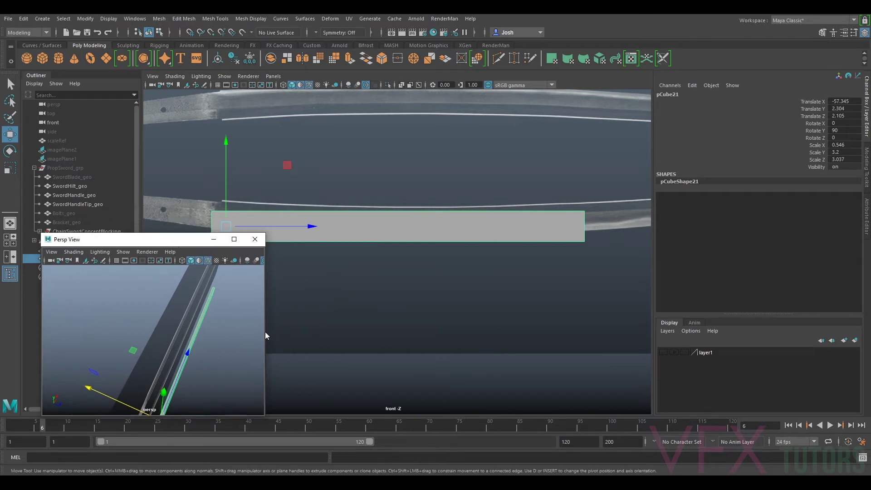
pyautogui.moveTo(264, 234); pyautogui.dragTo(192, 286)
# Raise the blade block to about Y 2.83 over the lower katana and turn on X-Ray shading in the front view
pyautogui.keyDown('alt'); pyautogui.moveTo(373, 242); pyautogui.dragTo(415, 240, button='middle'); pyautogui.keyUp('alt')
pyautogui.moveTo(268, 203)
pyautogui.mouseDown()
pyautogui.moveTo(268, 189)
pyautogui.moveTo(274, 200)
pyautogui.mouseUp()
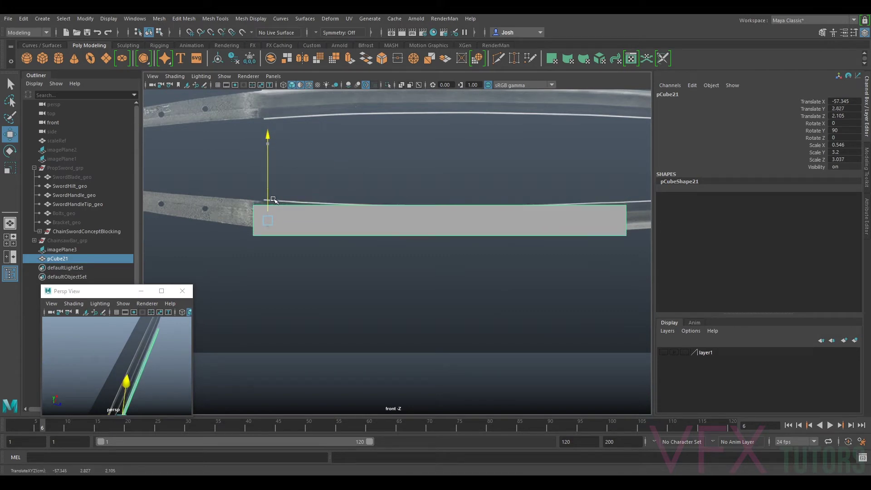
pyautogui.click(173, 78)
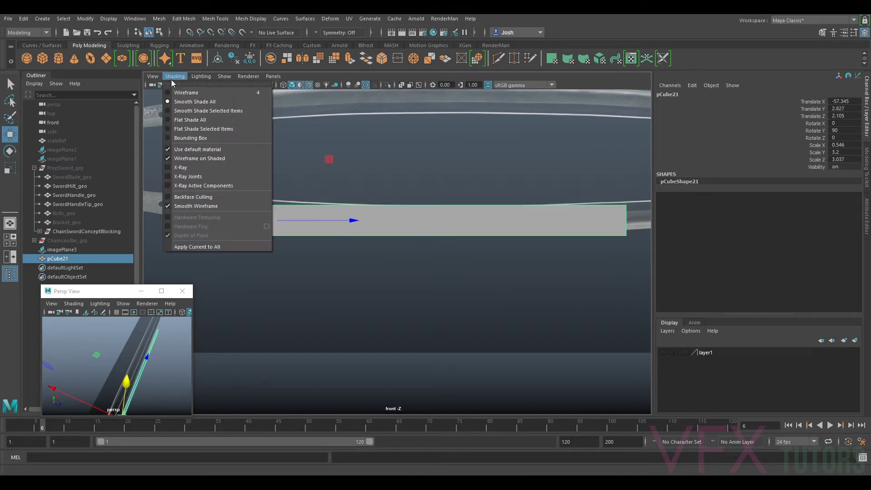
pyautogui.click(192, 168)
pyautogui.moveTo(269, 190); pyautogui.dragTo(271, 190)
# Slide the blade block along X to about -56.6 so its handle end meets the base of the lower katana blade
pyautogui.keyDown('alt'); pyautogui.moveTo(590, 273); pyautogui.dragTo(545, 239, button='middle'); pyautogui.keyUp('alt')
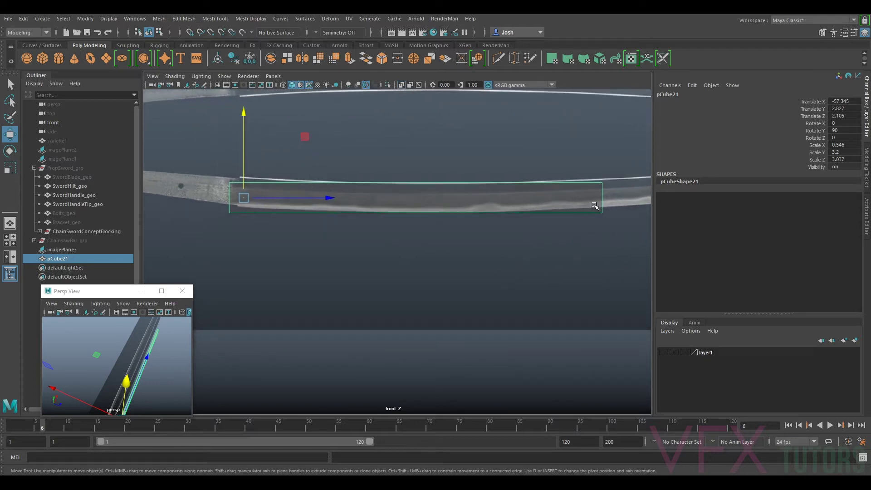
pyautogui.keyDown('alt'); pyautogui.moveTo(594, 206); pyautogui.dragTo(517, 215, button='middle'); pyautogui.keyUp('alt')
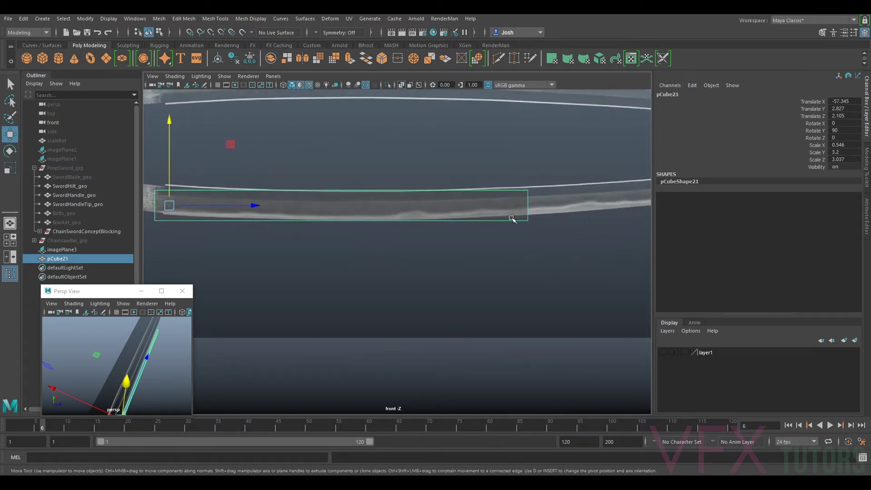
pyautogui.scroll(-3, 525, 210)
pyautogui.keyDown('alt'); pyautogui.moveTo(533, 206); pyautogui.dragTo(575, 231, button='middle'); pyautogui.keyUp('alt')
pyautogui.scroll(2, 304, 227)
pyautogui.moveTo(349, 219); pyautogui.dragTo(354, 219)
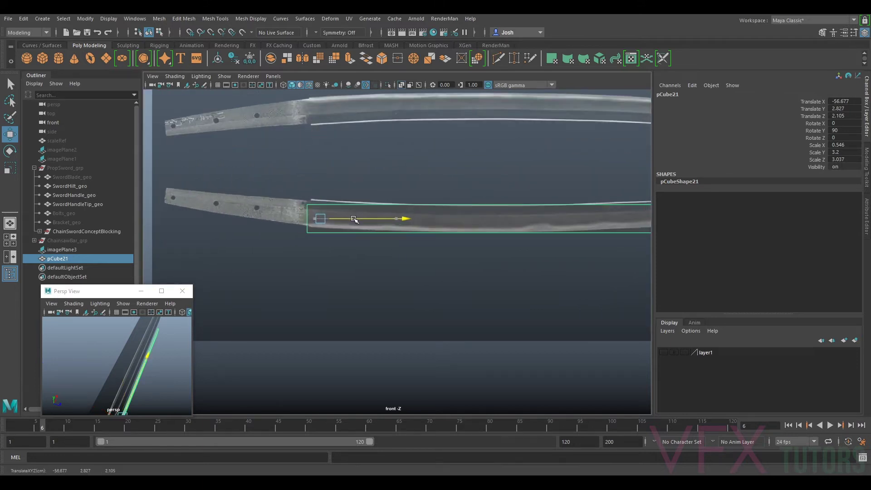
pyautogui.keyDown('alt'); pyautogui.moveTo(355, 219); pyautogui.dragTo(292, 229, button='middle'); pyautogui.keyUp('alt')
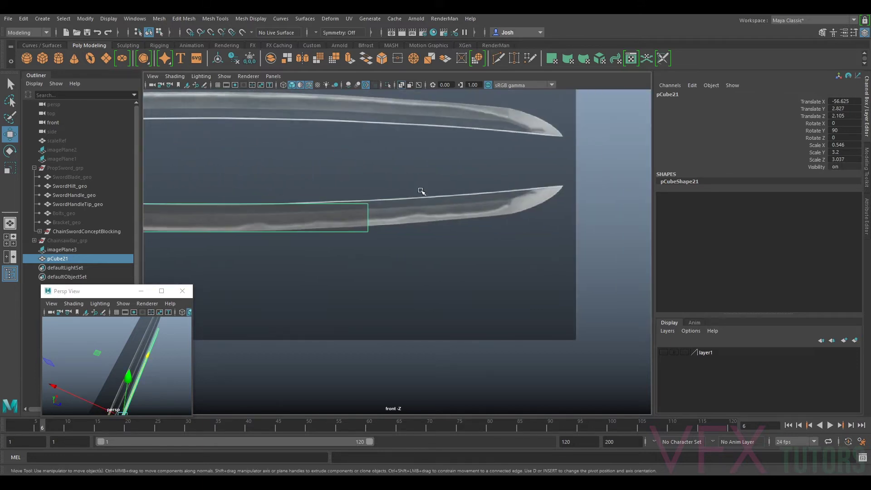
# Select the four vertices at the block's far end and stretch them to where the katana's tip begins
pyautogui.click(862, 180)
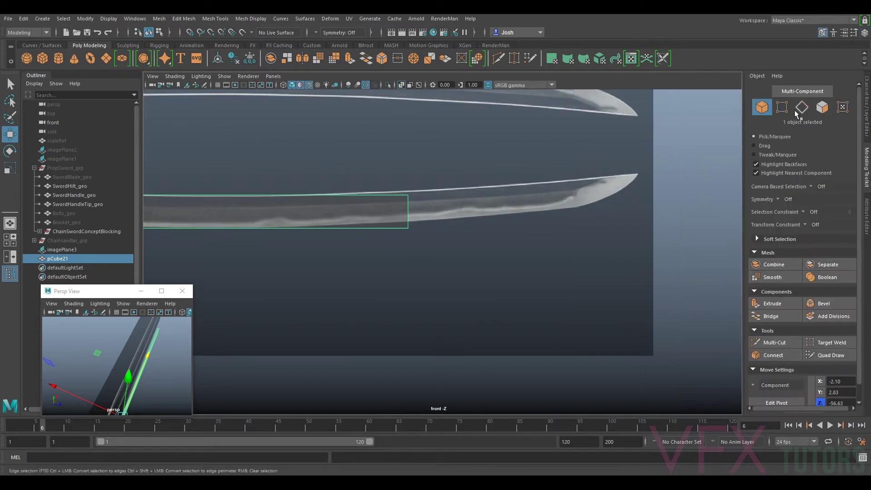
pyautogui.click(781, 107)
pyautogui.moveTo(457, 174); pyautogui.dragTo(401, 231)
pyautogui.moveTo(442, 212); pyautogui.dragTo(610, 233)
pyautogui.scroll(-3, 499, 257)
pyautogui.keyDown('alt'); pyautogui.moveTo(471, 257); pyautogui.dragTo(733, 227, button='middle'); pyautogui.keyUp('alt')
pyautogui.keyDown('alt'); pyautogui.moveTo(655, 229); pyautogui.dragTo(584, 239, button='middle'); pyautogui.keyUp('alt')
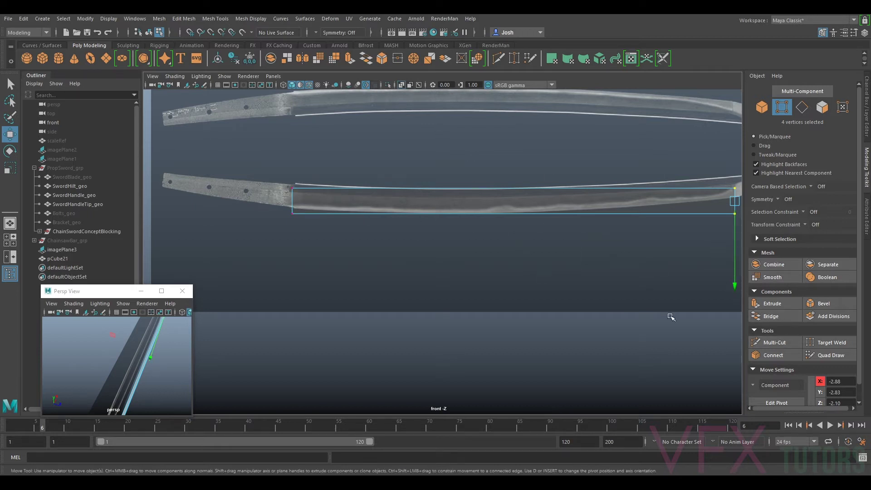
# Insert an edge loop around the middle of the blade block with Multi-Cut
pyautogui.click(773, 343)
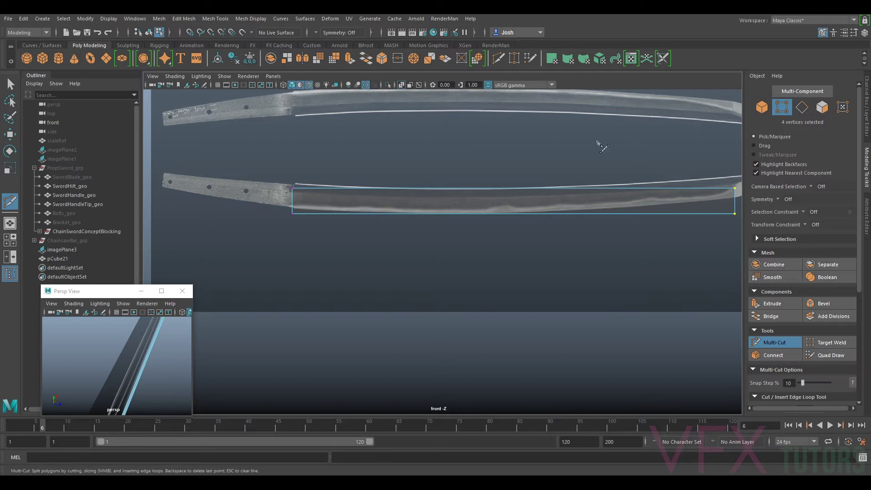
pyautogui.keyDown('ctrl'); pyautogui.click(480, 213); pyautogui.keyUp('ctrl')
pyautogui.keyDown('ctrl'); pyautogui.click(466, 213); pyautogui.keyUp('ctrl')
pyautogui.keyDown('alt'); pyautogui.moveTo(675, 187); pyautogui.dragTo(573, 193, button='middle'); pyautogui.keyUp('alt')
pyautogui.click(785, 343)
# Raise the four handle-end vertices onto the katana's edge and tilt them slightly to match the blade's angle
pyautogui.keyDown('alt'); pyautogui.moveTo(384, 246); pyautogui.dragTo(594, 280, button='middle'); pyautogui.keyUp('alt')
pyautogui.scroll(3, 574, 268)
pyautogui.moveTo(417, 185); pyautogui.dragTo(348, 293)
pyautogui.scroll(4, 401, 243)
pyautogui.press('w')
pyautogui.moveTo(366, 220); pyautogui.dragTo(366, 209)
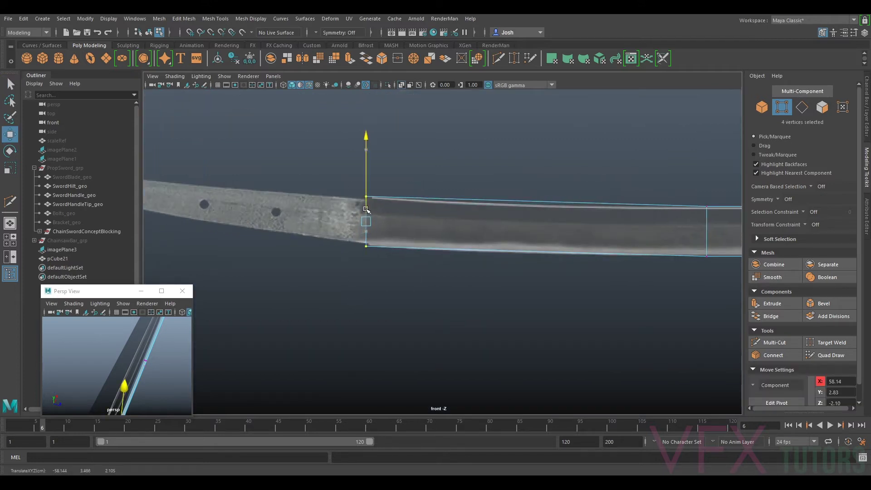
pyautogui.press('e')
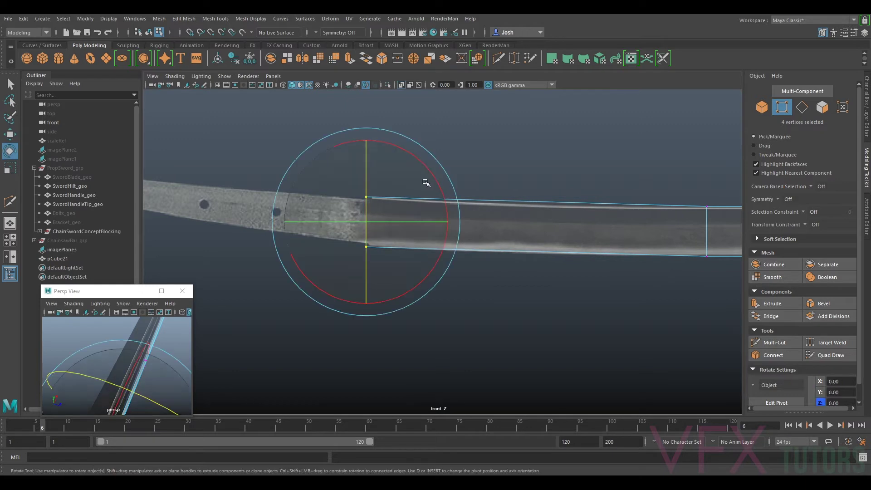
pyautogui.moveTo(426, 168); pyautogui.dragTo(430, 170)
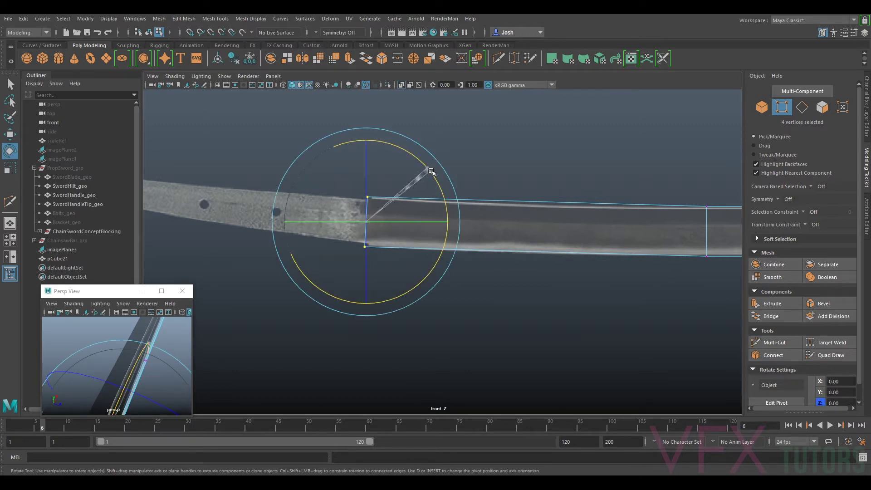
pyautogui.press('w')
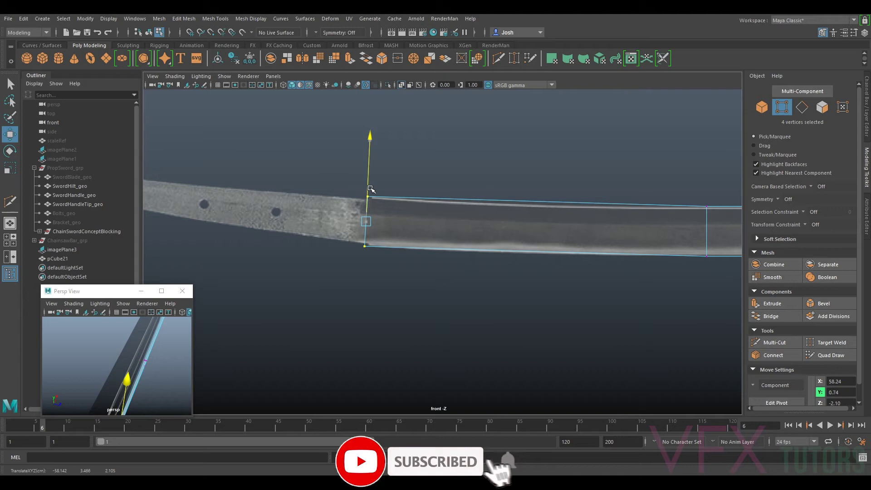
pyautogui.moveTo(371, 189); pyautogui.dragTo(372, 199)
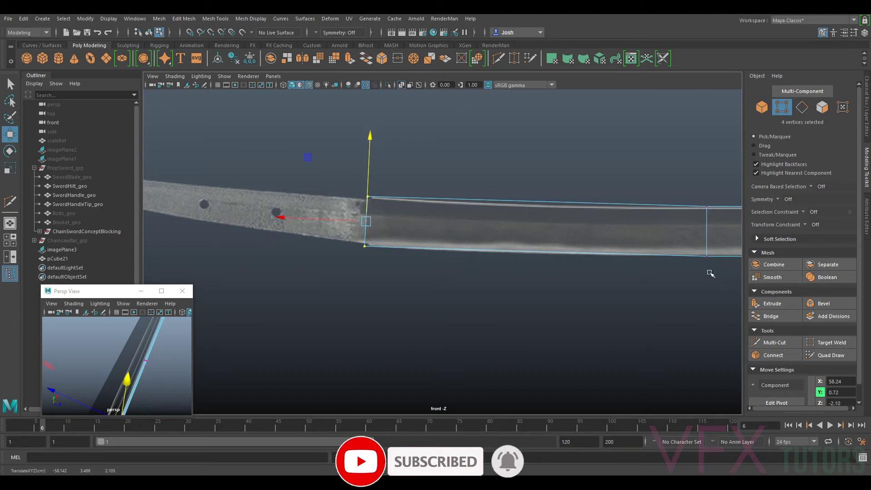
# Insert an edge loop halfway between the handle end and the middle loop, and lower it to follow the blade's curve
pyautogui.click(774, 342)
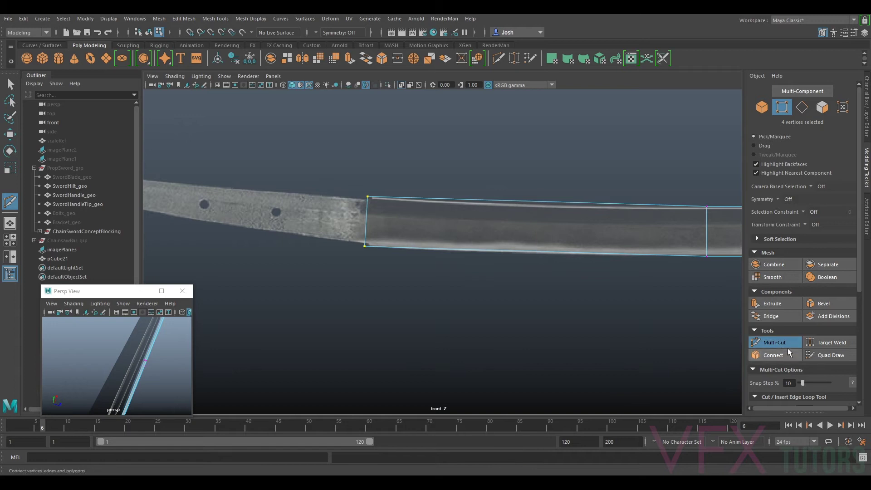
pyautogui.click(536, 206)
pyautogui.press('q')
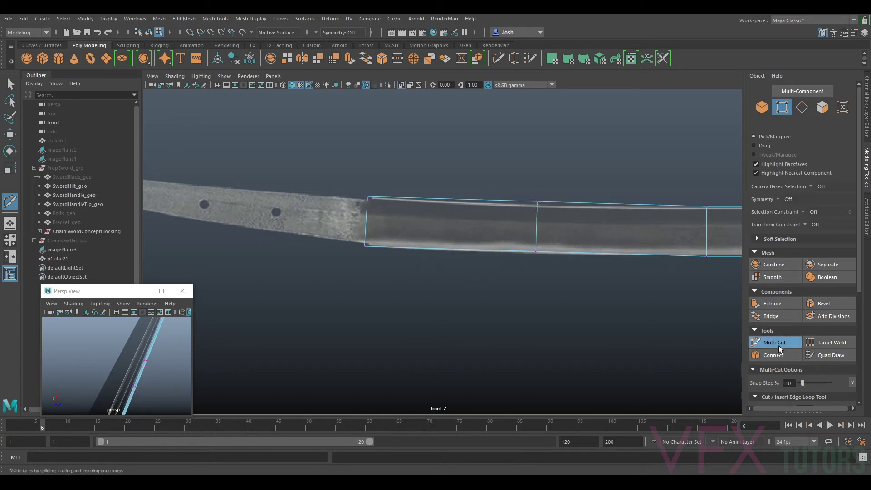
pyautogui.moveTo(590, 169); pyautogui.dragTo(506, 306)
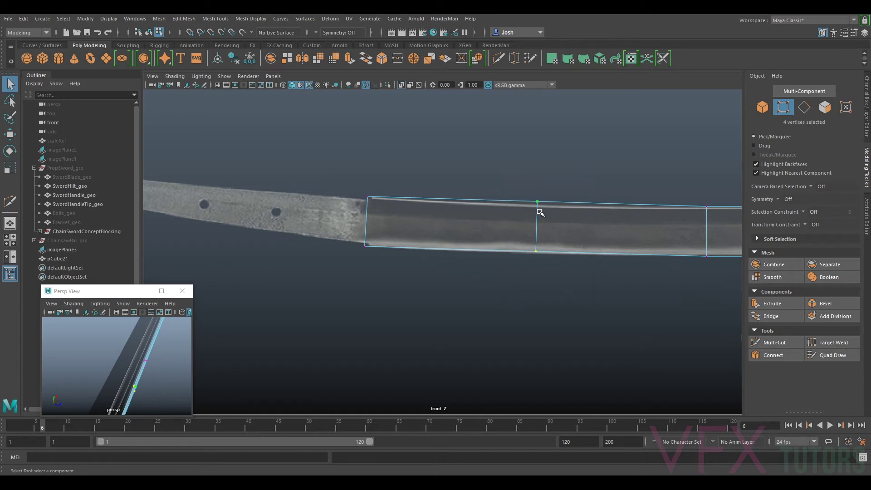
pyautogui.press('w')
pyautogui.moveTo(538, 195); pyautogui.dragTo(539, 198)
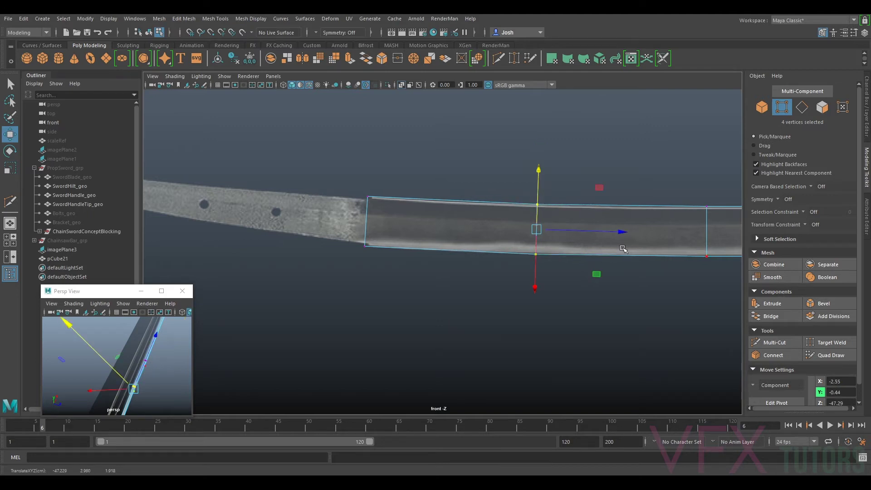
# Raise the four tip-end vertices of the block to match the katana's upward curve
pyautogui.keyDown('alt'); pyautogui.moveTo(648, 211); pyautogui.dragTo(388, 208, button='middle'); pyautogui.keyUp('alt')
pyautogui.keyDown('alt'); pyautogui.moveTo(617, 222); pyautogui.dragTo(273, 235, button='middle'); pyautogui.keyUp('alt')
pyautogui.scroll(-1, 517, 241)
pyautogui.keyDown('alt'); pyautogui.moveTo(578, 237); pyautogui.dragTo(495, 243, button='middle'); pyautogui.keyUp('alt')
pyautogui.moveTo(535, 213); pyautogui.dragTo(497, 296)
pyautogui.scroll(-1, 377, 286)
pyautogui.keyDown('alt'); pyautogui.moveTo(377, 286); pyautogui.dragTo(522, 283, button='middle'); pyautogui.keyUp('alt')
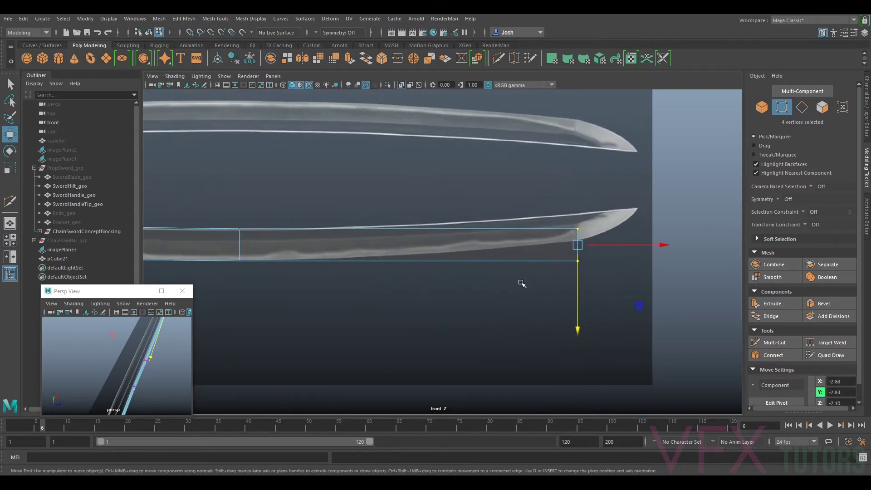
pyautogui.moveTo(579, 280); pyautogui.dragTo(578, 264)
pyautogui.keyDown('alt'); pyautogui.moveTo(540, 262); pyautogui.dragTo(481, 269, button='middle'); pyautogui.keyUp('alt')
pyautogui.scroll(1, 480, 268)
pyautogui.keyDown('alt'); pyautogui.moveTo(427, 286); pyautogui.dragTo(551, 265, button='middle'); pyautogui.keyUp('alt')
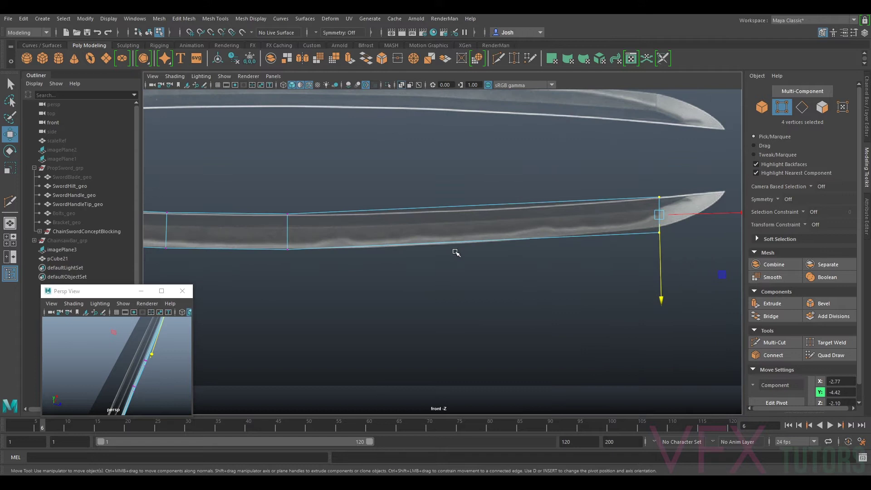
# Insert an edge loop between the middle loop and the tip end, and lower it onto the blade's curve
pyautogui.click(774, 342)
pyautogui.click(491, 205)
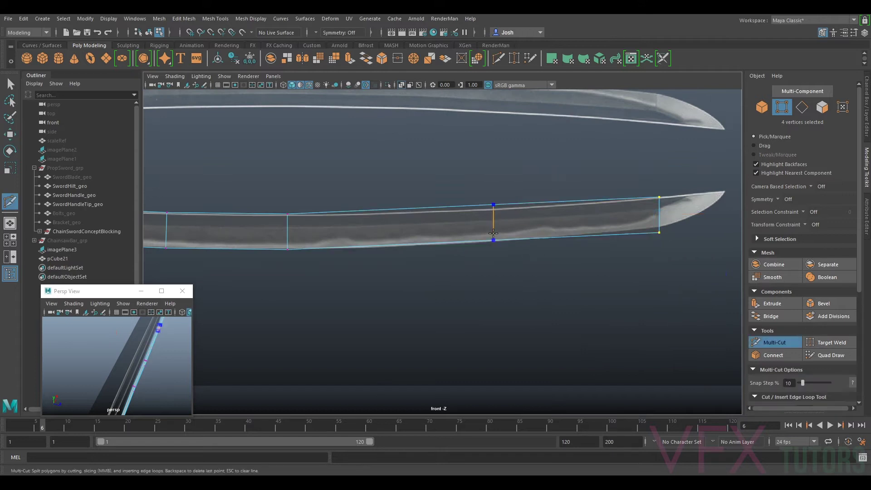
pyautogui.click(478, 241)
pyautogui.press('q')
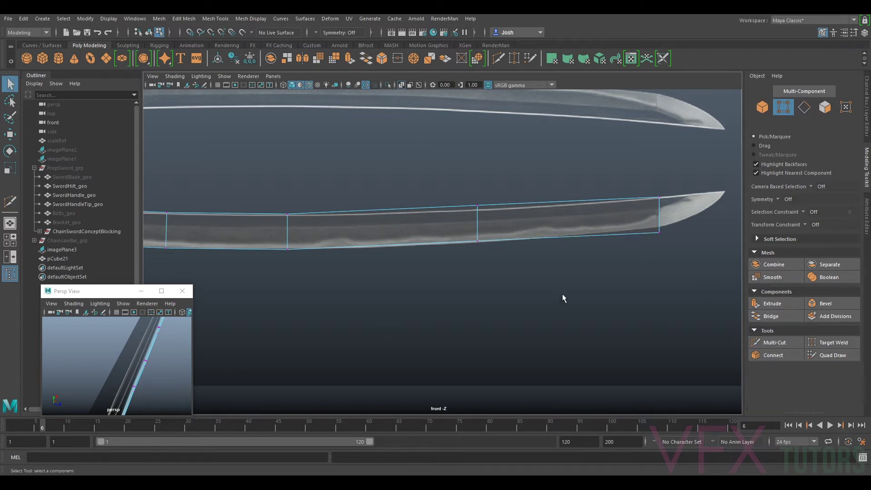
pyautogui.scroll(2, 562, 298)
pyautogui.moveTo(507, 163); pyautogui.dragTo(453, 283)
pyautogui.press('w')
pyautogui.moveTo(488, 249); pyautogui.dragTo(490, 256)
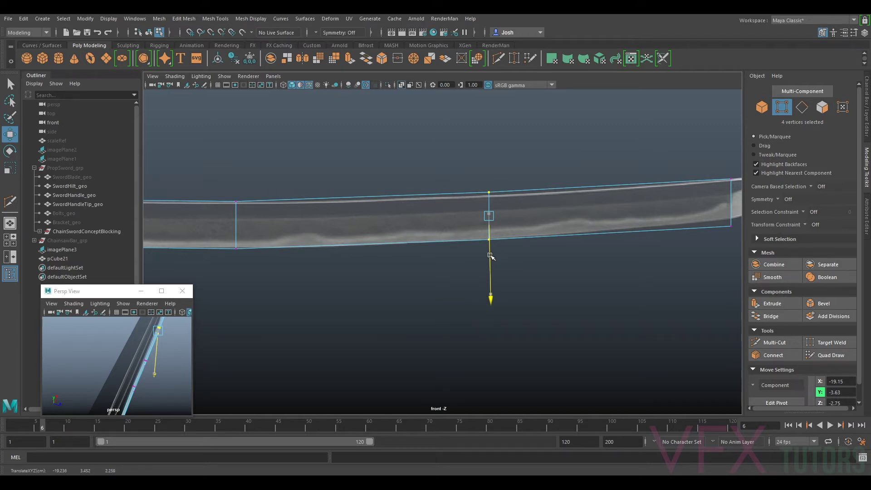
pyautogui.moveTo(490, 255); pyautogui.dragTo(490, 256)
# Raise the tip-end vertices further so the block's lower edge meets the katana's outline
pyautogui.scroll(-2, 400, 241)
pyautogui.keyDown('alt'); pyautogui.moveTo(536, 252); pyautogui.dragTo(453, 258, button='middle'); pyautogui.keyUp('alt')
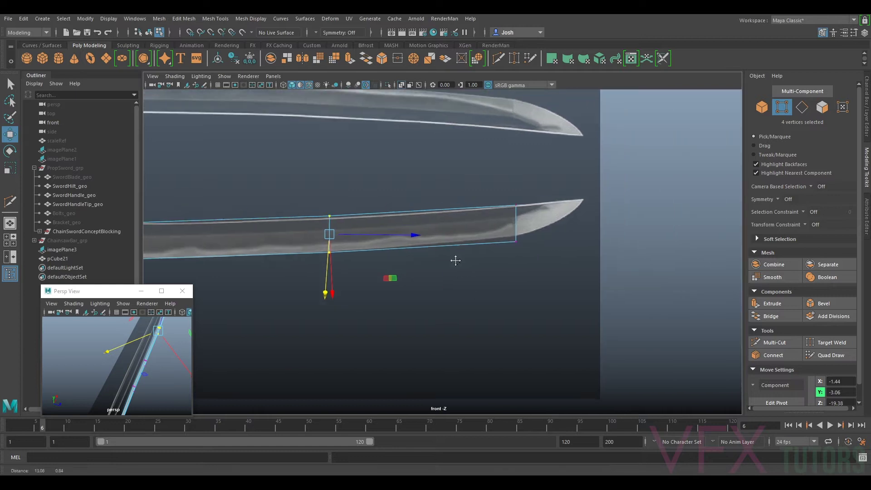
pyautogui.scroll(2, 453, 259)
pyautogui.moveTo(536, 199); pyautogui.dragTo(522, 248)
pyautogui.scroll(1, 544, 246)
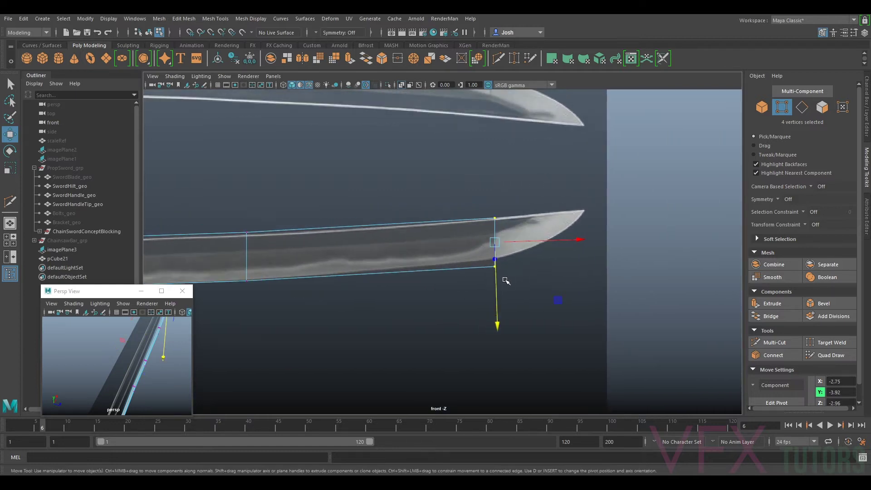
pyautogui.moveTo(497, 287); pyautogui.dragTo(501, 277)
pyautogui.keyDown('alt'); pyautogui.moveTo(414, 282); pyautogui.dragTo(680, 236, button='middle'); pyautogui.keyUp('alt')
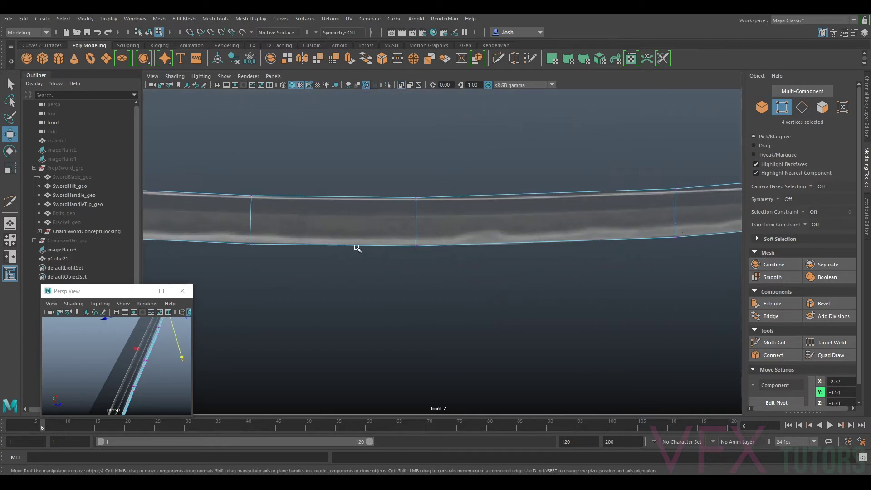
# Set the Move tool's axis orientation to World and slide the middle loop's vertices along the blade towards the tip
pyautogui.scroll(-5, 497, 260)
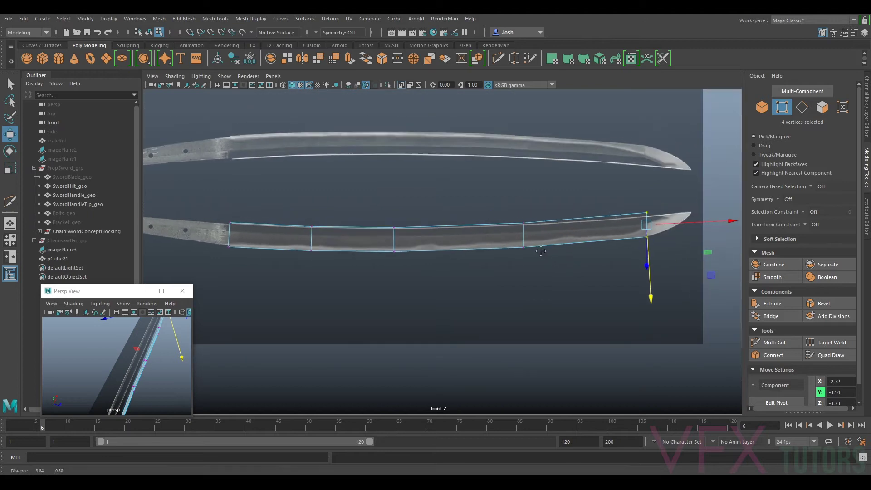
pyautogui.moveTo(381, 211); pyautogui.dragTo(336, 258)
pyautogui.keyDown('alt'); pyautogui.moveTo(372, 247); pyautogui.dragTo(521, 251, button='middle'); pyautogui.keyUp('alt')
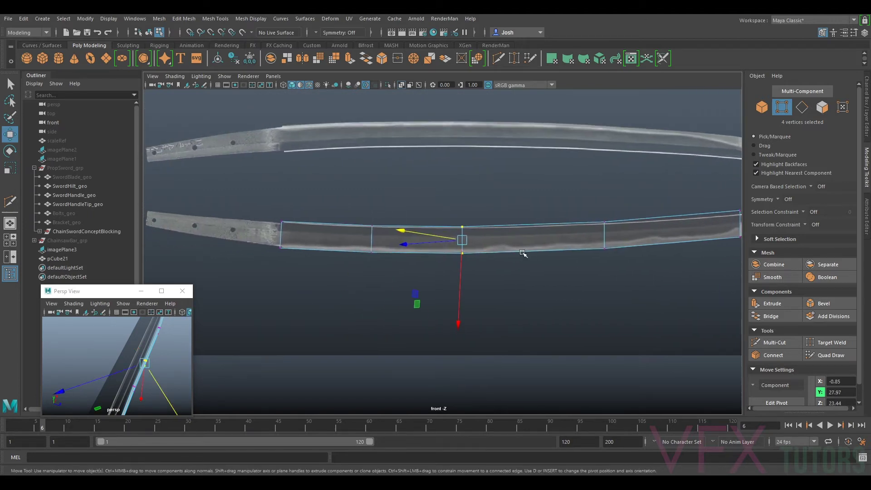
pyautogui.scroll(1, 523, 264)
pyautogui.keyDown('alt'); pyautogui.moveTo(525, 274); pyautogui.dragTo(490, 269); pyautogui.keyUp('alt')
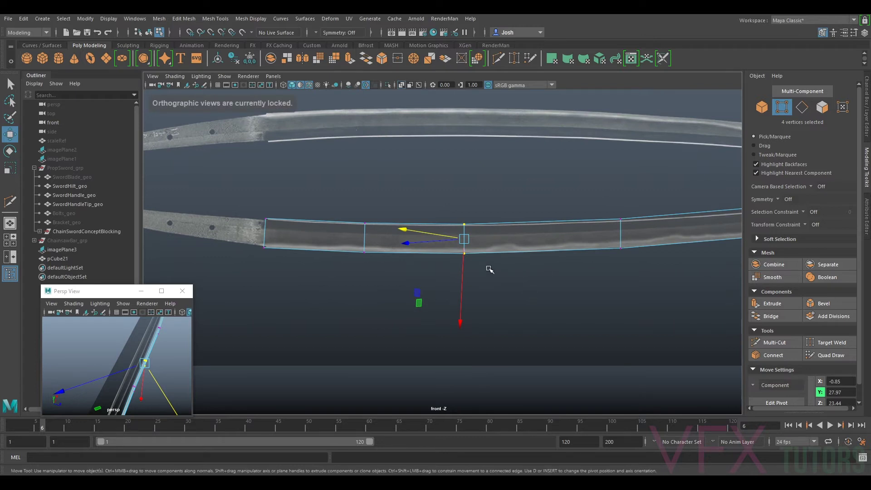
pyautogui.doubleClick(10, 135)
pyautogui.click(517, 103)
pyautogui.click(577, 90)
pyautogui.keyDown('alt'); pyautogui.moveTo(631, 204); pyautogui.dragTo(525, 200, button='middle'); pyautogui.keyUp('alt')
pyautogui.moveTo(410, 237); pyautogui.dragTo(439, 239)
# Rotate the vertices of the loop between the middle and the tip end so they sit perpendicular to the blade's curve
pyautogui.keyDown('alt'); pyautogui.moveTo(584, 198); pyautogui.dragTo(478, 204, button='middle'); pyautogui.keyUp('alt')
pyautogui.moveTo(456, 203); pyautogui.dragTo(405, 269)
pyautogui.scroll(5, 426, 235)
pyautogui.press('e')
pyautogui.moveTo(467, 191); pyautogui.dragTo(468, 190)
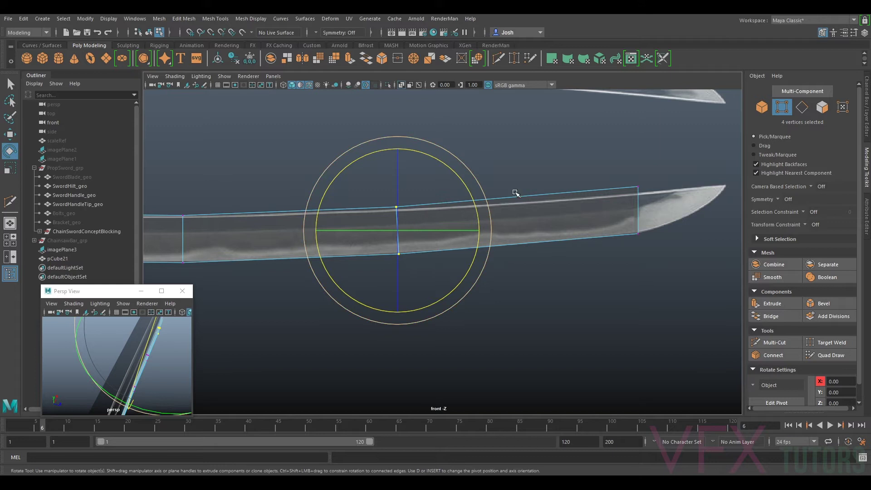
# Rotate the tip-end vertices to match the blade's angle and shift them slightly along the blade to where the tip begins
pyautogui.keyDown('alt'); pyautogui.moveTo(630, 184); pyautogui.dragTo(572, 187, button='middle'); pyautogui.keyUp('alt')
pyautogui.moveTo(557, 174); pyautogui.dragTo(598, 253)
pyautogui.moveTo(525, 153); pyautogui.dragTo(521, 156)
pyautogui.press('w')
pyautogui.moveTo(601, 214); pyautogui.dragTo(599, 214)
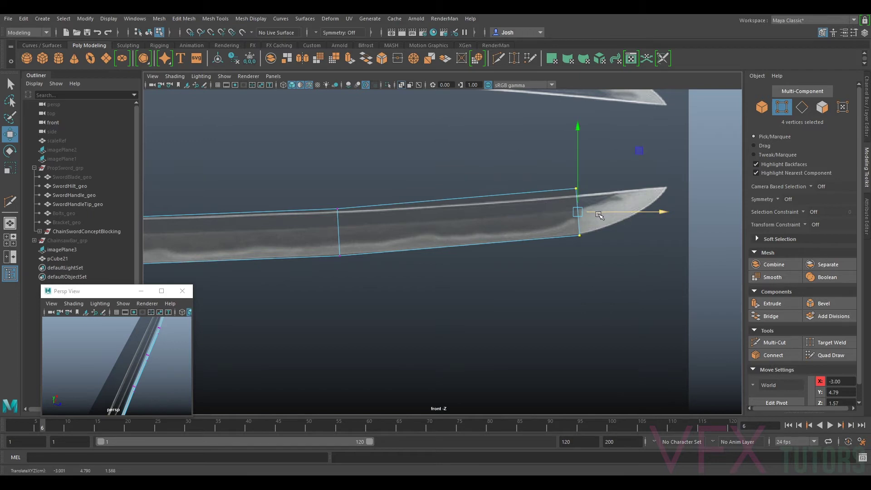
# Adjust the height of the upper-edge vertices at the tip end and at the loop before it to match the katana's upper edge
pyautogui.scroll(-3, 354, 276)
pyautogui.scroll(4, 498, 249)
pyautogui.scroll(-4, 498, 249)
pyautogui.scroll(4, 509, 223)
pyautogui.scroll(1, 510, 222)
pyautogui.moveTo(538, 185); pyautogui.dragTo(504, 219)
pyautogui.moveTo(523, 182); pyautogui.dragTo(524, 183)
pyautogui.keyDown('alt'); pyautogui.moveTo(618, 194); pyautogui.dragTo(479, 215, button='middle'); pyautogui.keyUp('alt')
pyautogui.scroll(2, 479, 214)
pyautogui.moveTo(543, 176); pyautogui.dragTo(597, 224)
pyautogui.moveTo(582, 182); pyautogui.dragTo(584, 188)
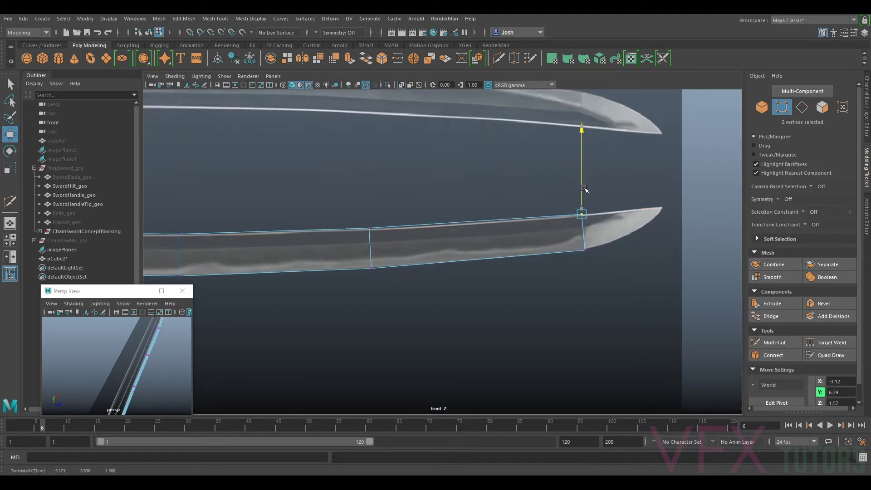
# Adjust the height of the middle loop's upper-edge vertices to match the katana's upper outline
pyautogui.keyDown('alt'); pyautogui.moveTo(470, 272); pyautogui.dragTo(529, 164, button='middle'); pyautogui.keyUp('alt')
pyautogui.moveTo(529, 164); pyautogui.dragTo(486, 206)
pyautogui.keyDown('alt'); pyautogui.moveTo(506, 190); pyautogui.dragTo(488, 175, button='right'); pyautogui.keyUp('alt')
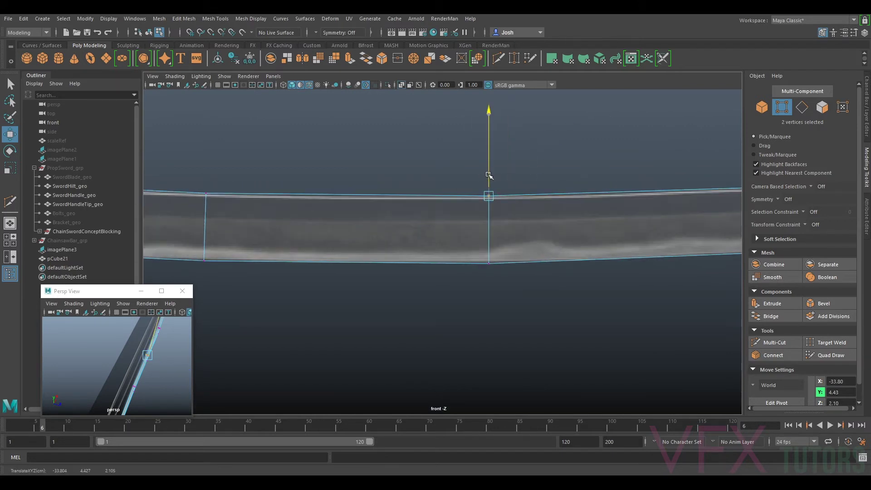
# Examine how the block fits the katana reference between the middle loop and the tip
pyautogui.scroll(-3, 581, 195)
pyautogui.keyDown('alt'); pyautogui.moveTo(633, 196); pyautogui.dragTo(383, 200, button='middle'); pyautogui.keyUp('alt')
pyautogui.scroll(-4, 454, 211)
pyautogui.scroll(2, 484, 230)
pyautogui.keyDown('alt'); pyautogui.moveTo(564, 227); pyautogui.dragTo(462, 255, button='middle'); pyautogui.keyUp('alt')
pyautogui.scroll(1, 485, 229)
pyautogui.scroll(1, 462, 255)
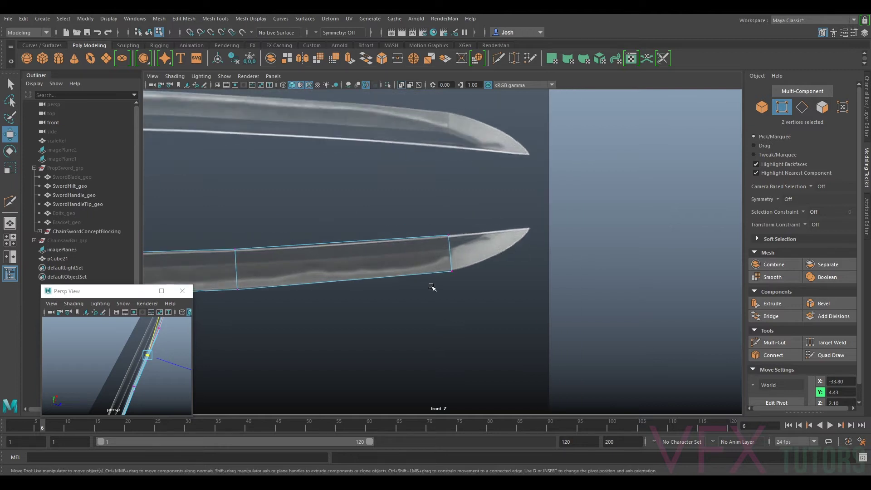
pyautogui.keyDown('alt'); pyautogui.moveTo(254, 311); pyautogui.dragTo(563, 252, button='middle'); pyautogui.keyUp('alt')
pyautogui.scroll(-5, 366, 265)
pyautogui.keyDown('alt'); pyautogui.moveTo(699, 233); pyautogui.dragTo(488, 256, button='middle'); pyautogui.keyUp('alt')
pyautogui.scroll(9, 459, 249)
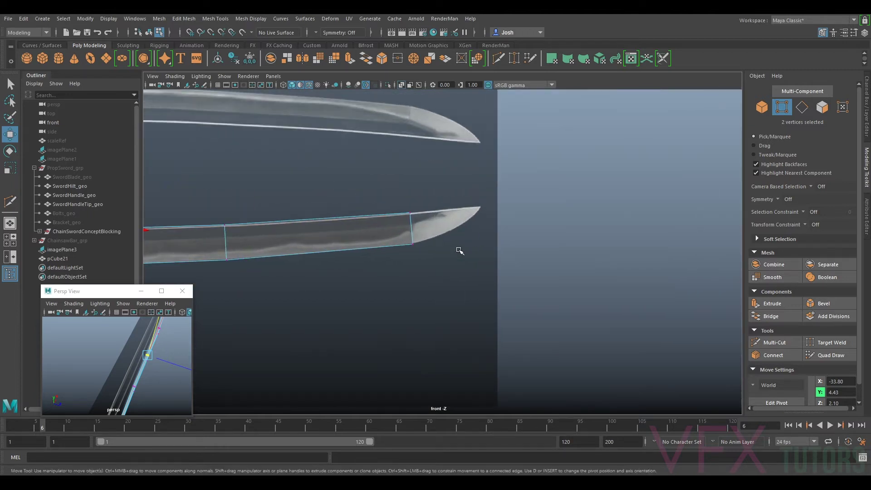
pyautogui.keyDown('alt'); pyautogui.moveTo(376, 235); pyautogui.dragTo(486, 265, button='middle'); pyautogui.keyUp('alt')
pyautogui.scroll(3, 492, 262)
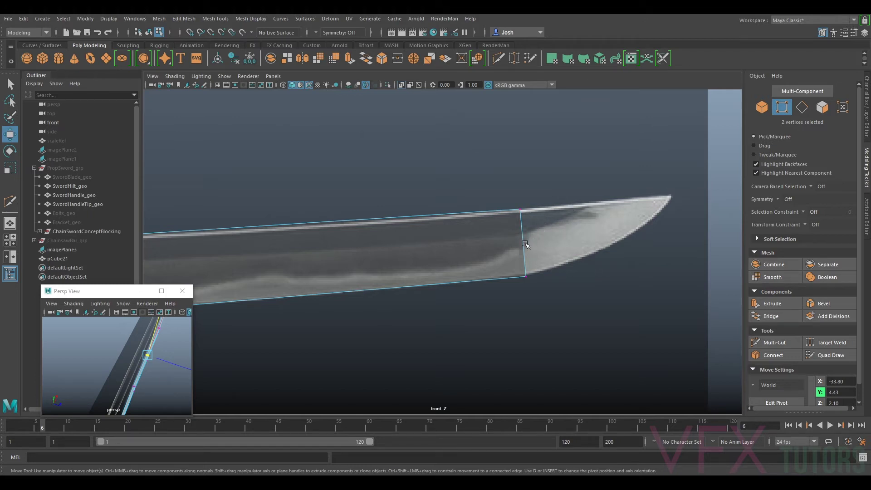
pyautogui.scroll(-1, 520, 240)
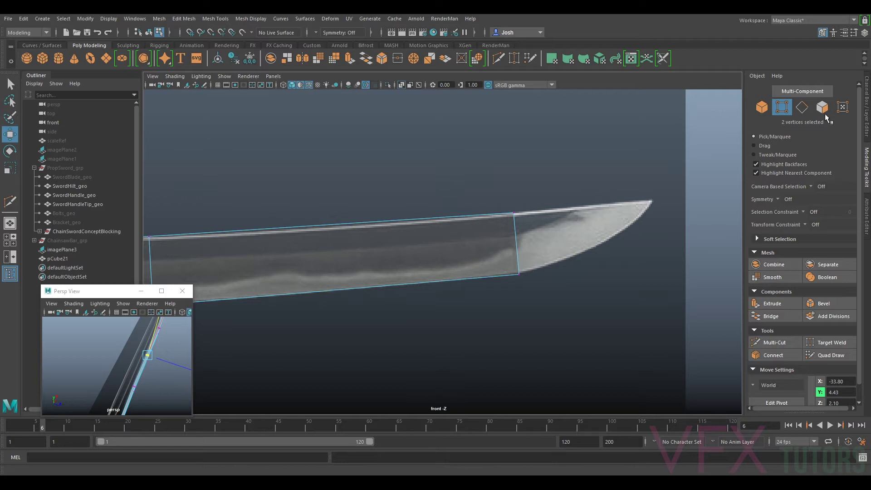
# Extrude the block's tip-end face out to the katana's point and raise it to align with the upper edge
pyautogui.press('F11')
pyautogui.click(546, 234)
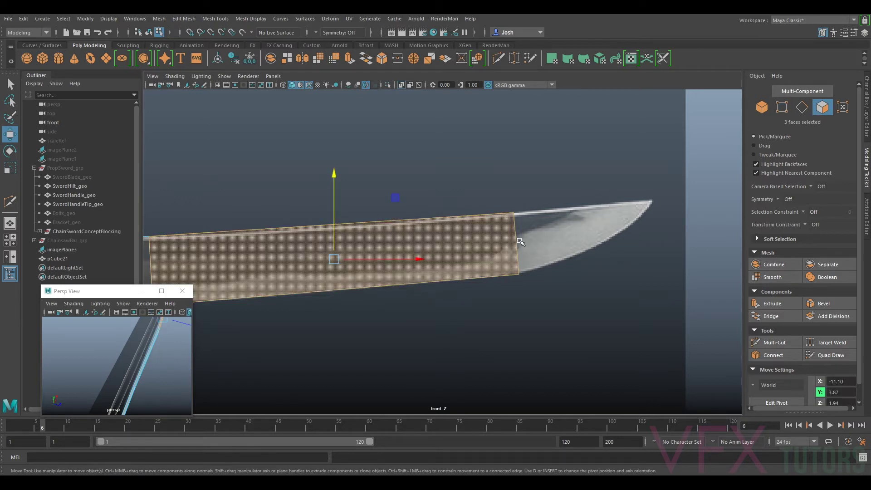
pyautogui.keyDown('ctrl'); pyautogui.moveTo(465, 203); pyautogui.dragTo(480, 351); pyautogui.keyUp('ctrl')
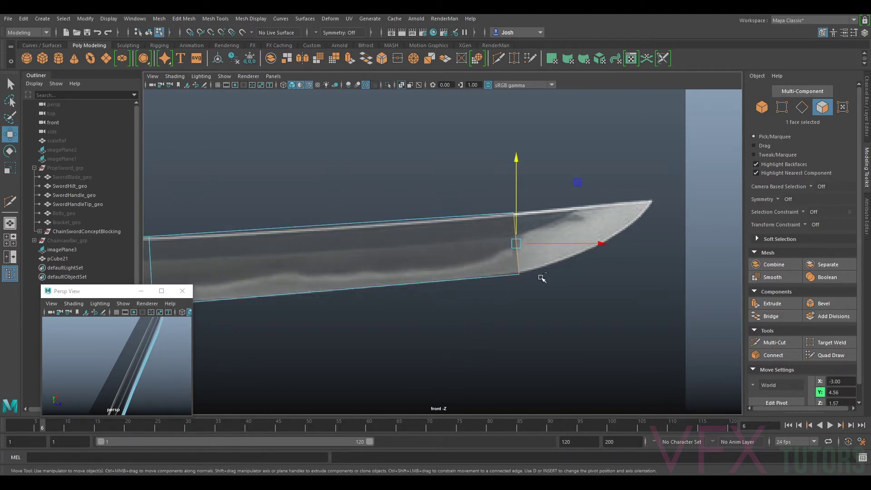
pyautogui.hotkey('ctrl', 'e')
pyautogui.press('w')
pyautogui.moveTo(527, 244); pyautogui.dragTo(657, 245)
pyautogui.moveTo(649, 215); pyautogui.dragTo(652, 201)
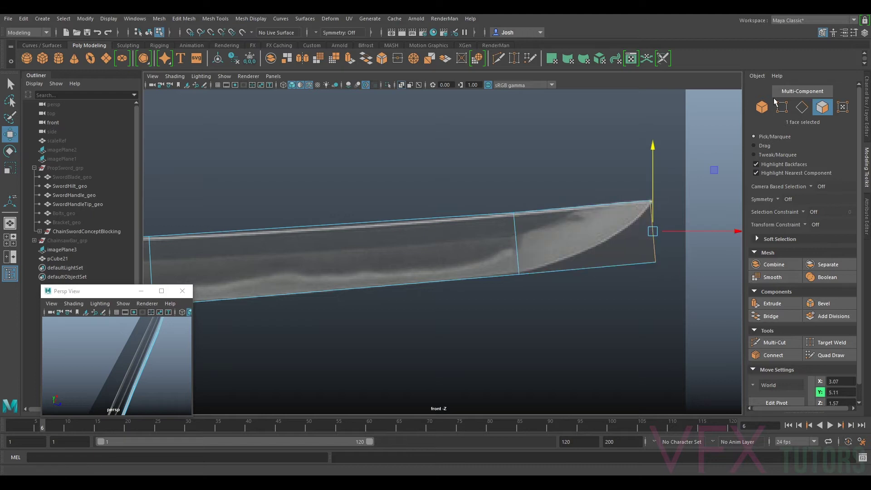
# Raise the lower vertices of the extruded end and shift them slightly so the tip narrows to the katana's point
pyautogui.click(782, 108)
pyautogui.moveTo(676, 235); pyautogui.dragTo(627, 298)
pyautogui.moveTo(654, 243); pyautogui.dragTo(665, 209)
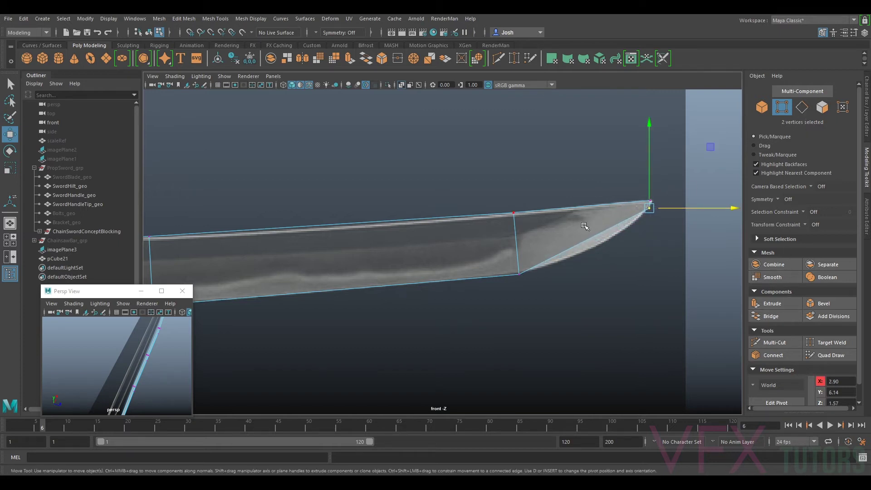
# Insert an edge loop halfway along the tip section with Multi-Cut and lower its bottom vertices onto the katana's curved edge
pyautogui.click(775, 345)
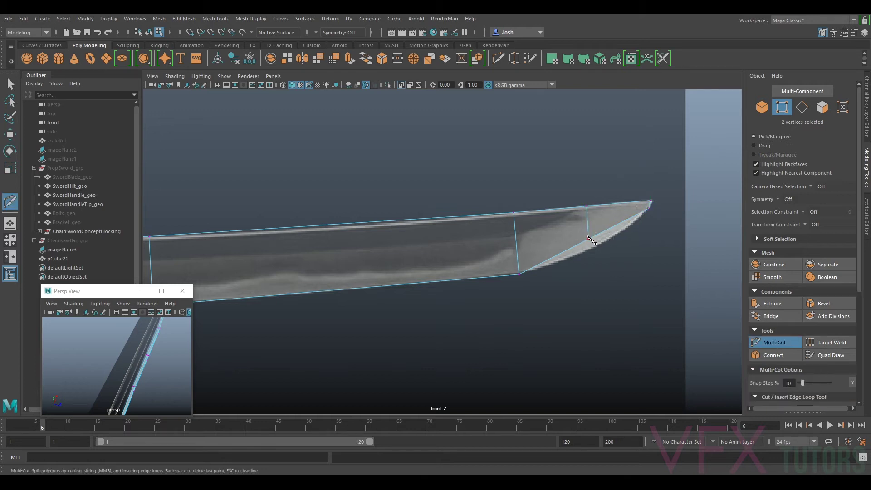
pyautogui.press('F8')
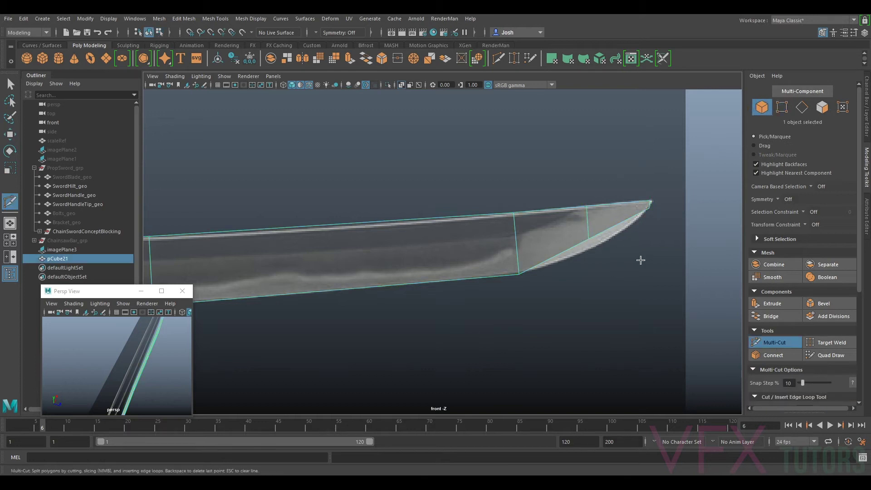
pyautogui.press('q')
pyautogui.press('F9')
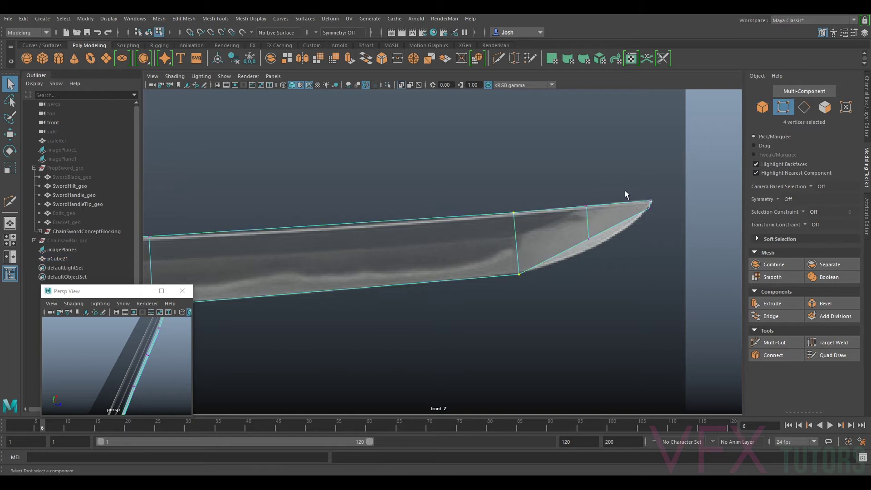
pyautogui.moveTo(621, 253); pyautogui.dragTo(621, 253)
pyautogui.press('w')
pyautogui.moveTo(589, 208); pyautogui.dragTo(596, 223)
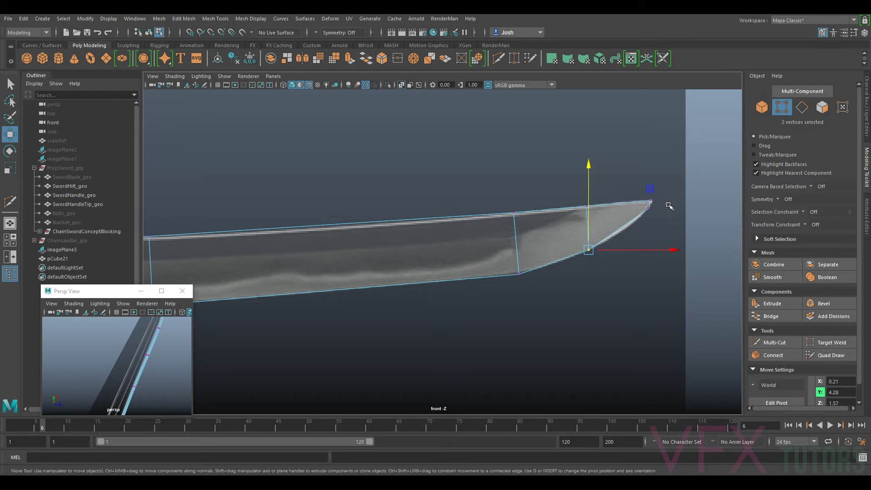
# Insert another edge loop nearer the point and lower its bottom vertices to follow the tip's curve
pyautogui.click(767, 342)
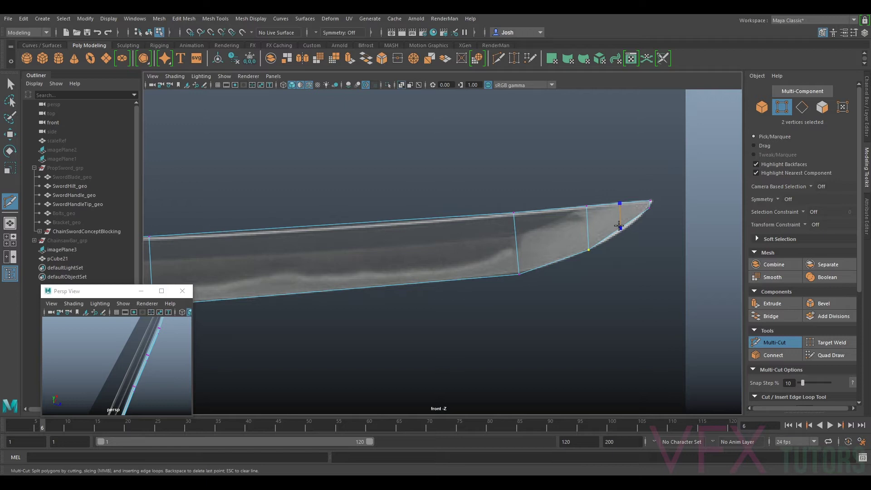
pyautogui.click(767, 342)
pyautogui.press('w')
pyautogui.moveTo(622, 215); pyautogui.dragTo(621, 206)
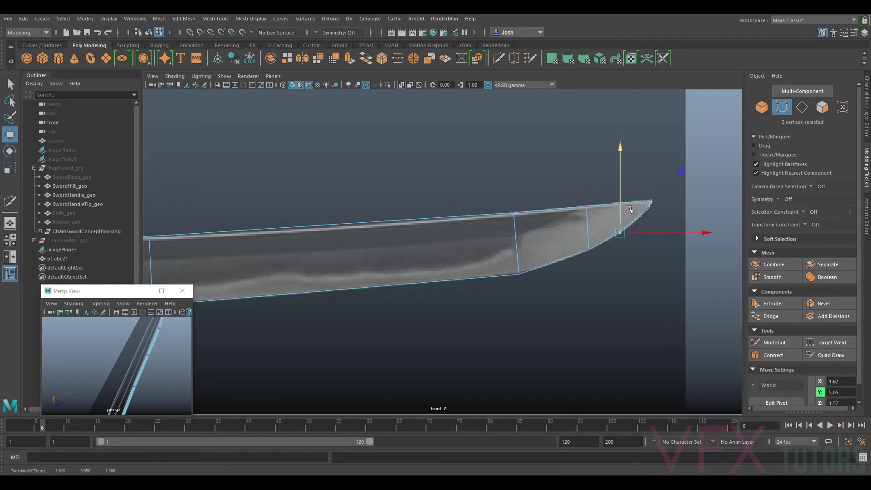
# Adjust the height of the lower vertices where the tip section begins to meet the katana's edge
pyautogui.scroll(-4, 617, 229)
pyautogui.scroll(4, 490, 277)
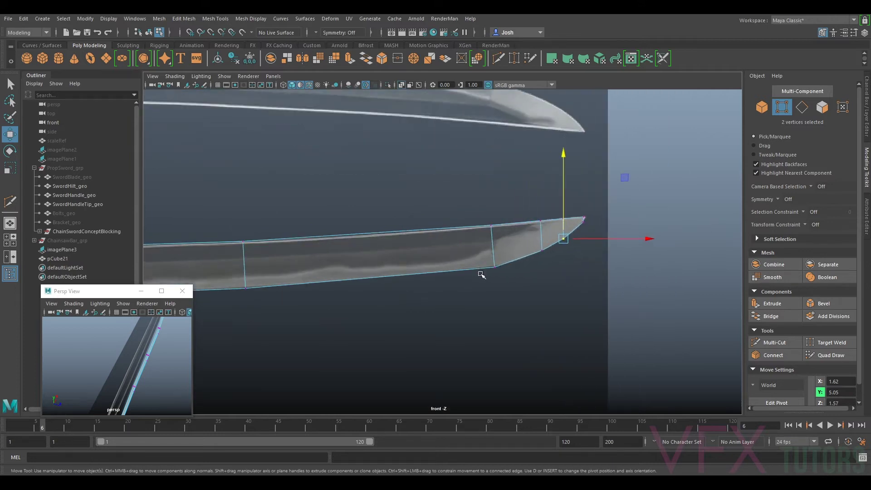
pyautogui.moveTo(500, 284); pyautogui.dragTo(512, 252)
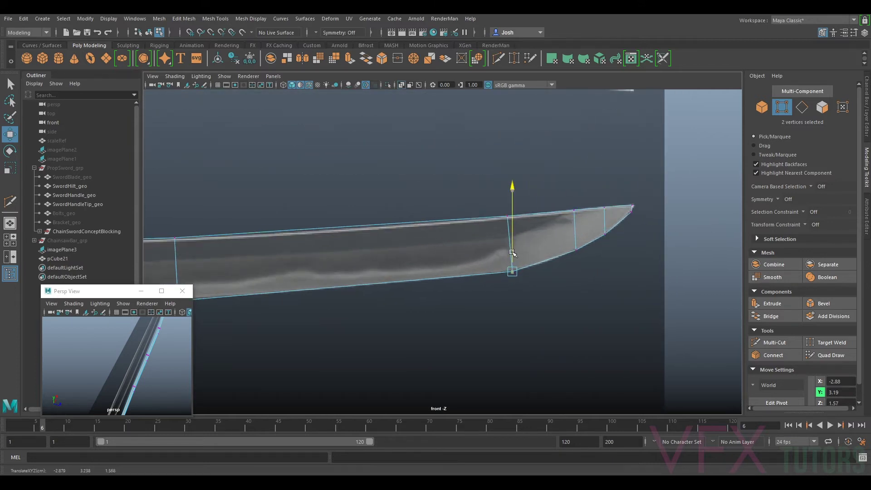
# Insert an edge loop between the tip's base and its first loop, and lower its bottom vertices onto the outline
pyautogui.click(774, 342)
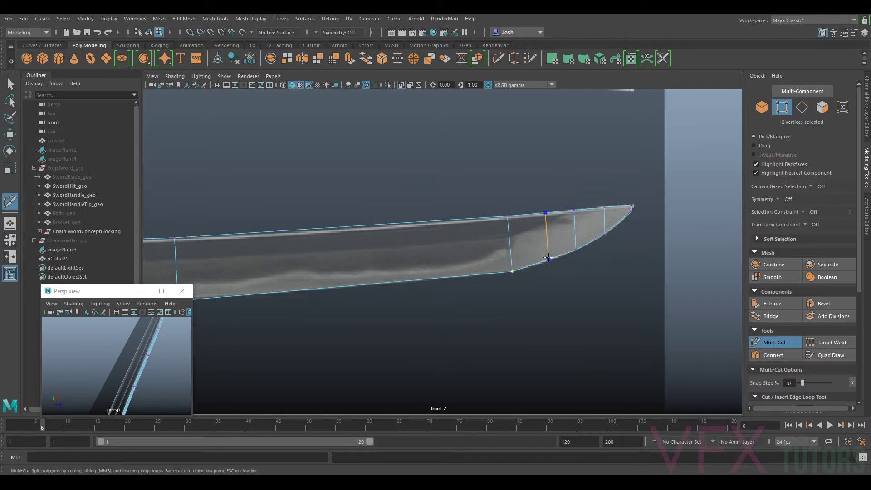
pyautogui.click(546, 258)
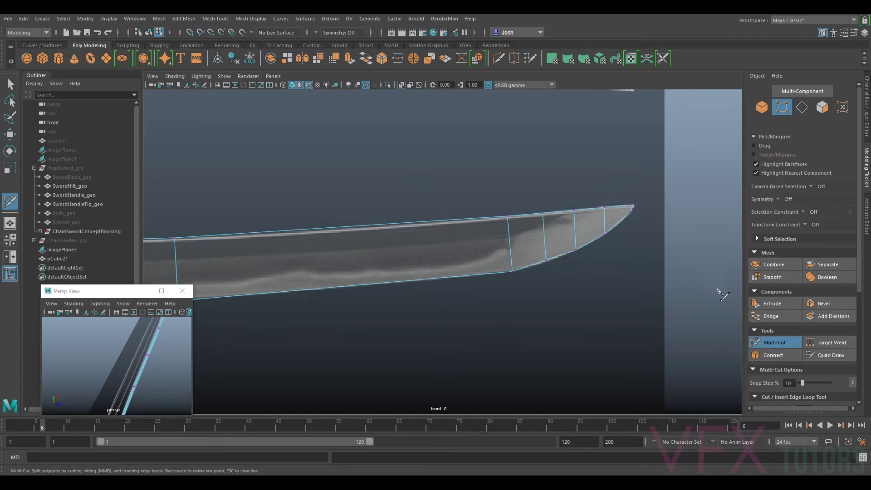
pyautogui.click(775, 342)
pyautogui.press('w')
pyautogui.moveTo(546, 235); pyautogui.dragTo(546, 237)
# Check the blade's outline against the katana reference along its full length, from the handle end to the tip
pyautogui.scroll(-6, 495, 227)
pyautogui.keyDown('alt'); pyautogui.moveTo(408, 276); pyautogui.dragTo(565, 257, button='middle'); pyautogui.keyUp('alt')
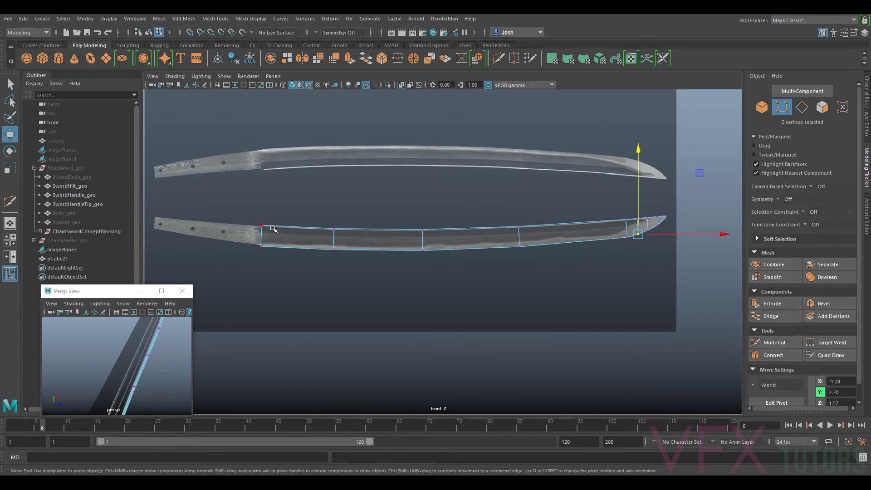
pyautogui.keyDown('alt'); pyautogui.moveTo(307, 243); pyautogui.dragTo(560, 236, button='middle'); pyautogui.keyUp('alt')
pyautogui.scroll(5, 567, 229)
pyautogui.keyDown('alt'); pyautogui.moveTo(623, 192); pyautogui.dragTo(451, 208, button='middle'); pyautogui.keyUp('alt')
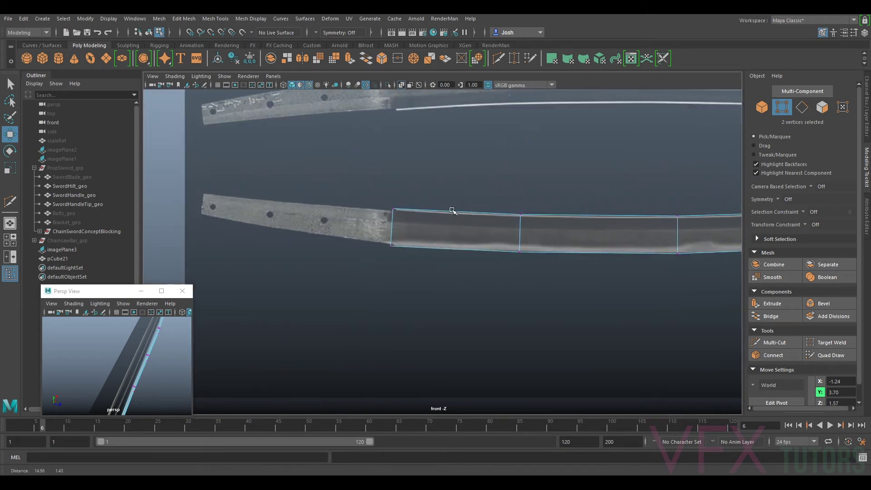
pyautogui.keyDown('alt'); pyautogui.moveTo(432, 238); pyautogui.dragTo(336, 257, button='middle'); pyautogui.keyUp('alt')
pyautogui.keyDown('alt'); pyautogui.moveTo(428, 243); pyautogui.dragTo(459, 243, button='middle'); pyautogui.keyUp('alt')
pyautogui.keyDown('alt'); pyautogui.moveTo(388, 261); pyautogui.dragTo(621, 231, button='middle'); pyautogui.keyUp('alt')
pyautogui.scroll(-3, 625, 231)
pyautogui.press('3')
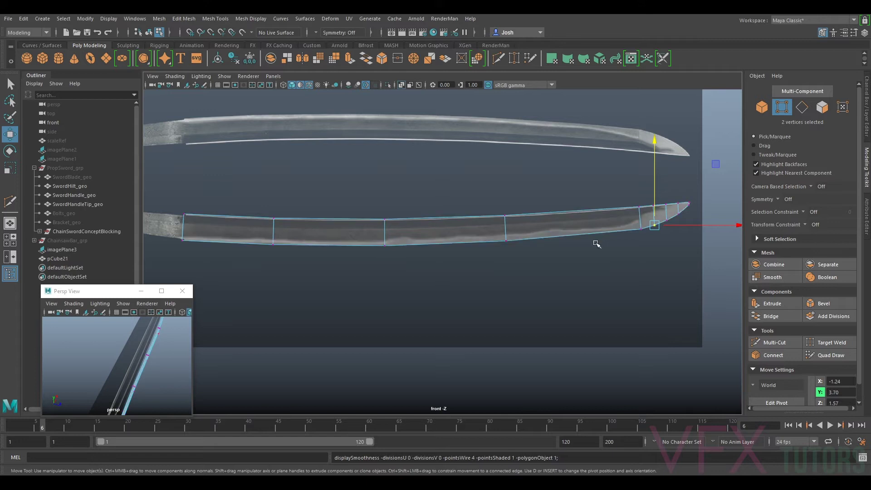
pyautogui.press('f')
pyautogui.keyDown('alt'); pyautogui.moveTo(554, 196); pyautogui.dragTo(589, 218, button='middle'); pyautogui.keyUp('alt')
pyautogui.scroll(3, 464, 243)
pyautogui.scroll(3, 514, 239)
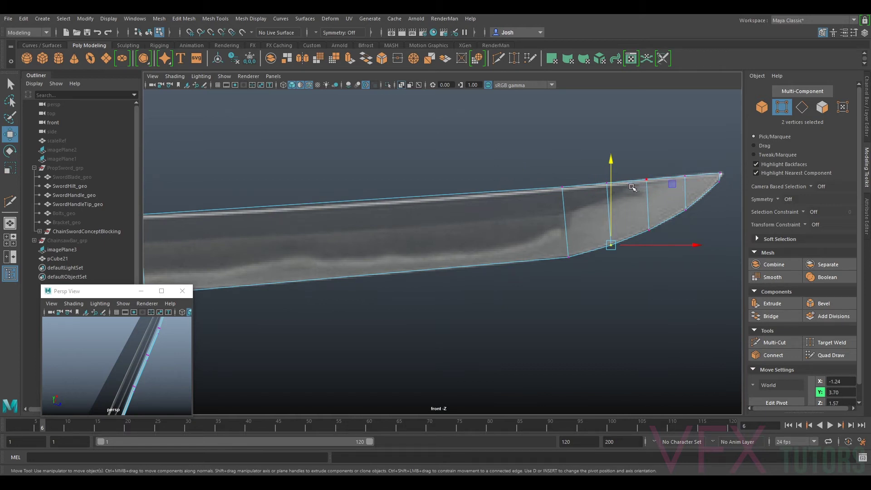
pyautogui.scroll(-4, 571, 225)
# Return to object selection and hide the katana reference image plane, imagePlane3
pyautogui.moveTo(606, 202); pyautogui.dragTo(622, 191, button='right')
pyautogui.scroll(-4, 538, 224)
pyautogui.click(457, 214)
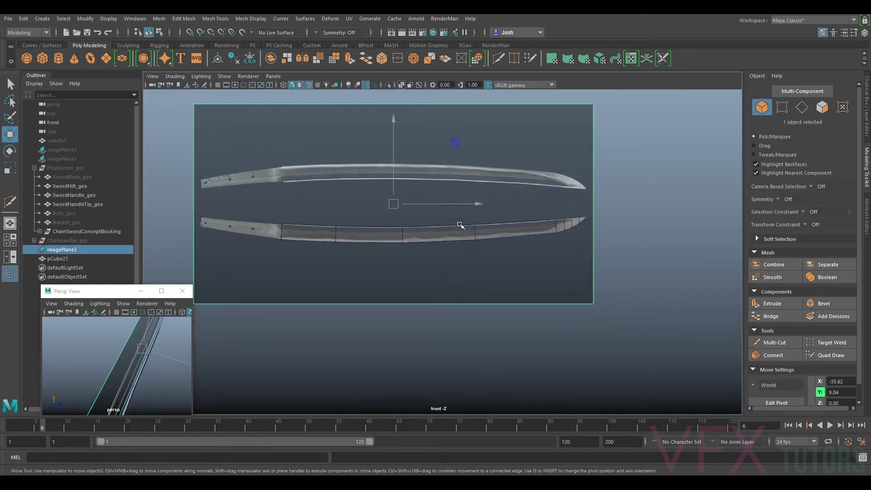
pyautogui.press('h')
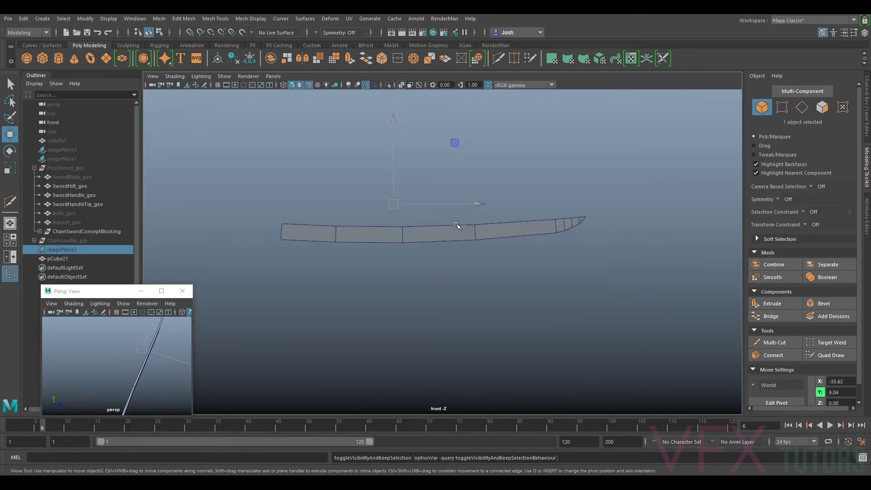
# Unhide the ChainsawBar_grp and PropSword_grp groups
pyautogui.click(77, 240)
pyautogui.press('h')
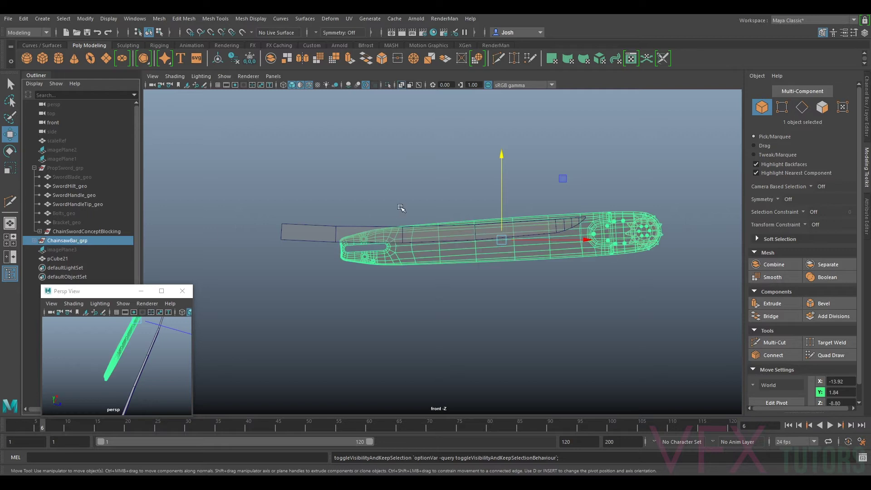
pyautogui.click(401, 187)
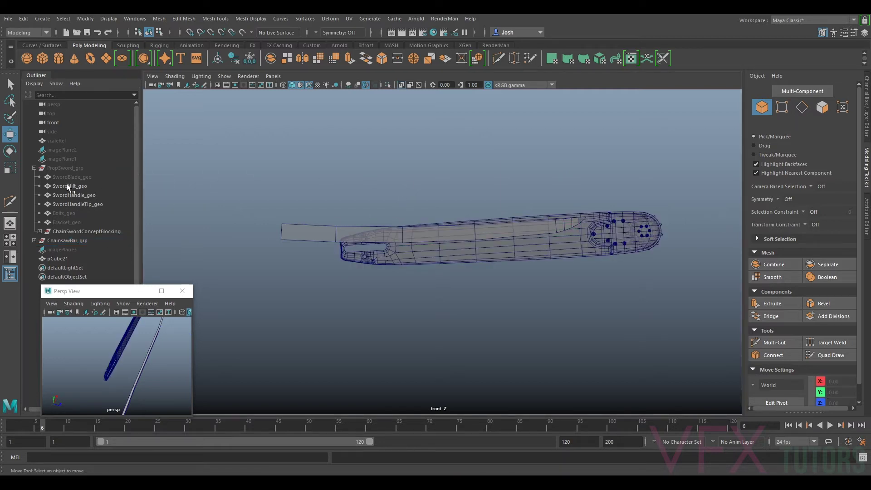
pyautogui.click(66, 168)
pyautogui.press('h')
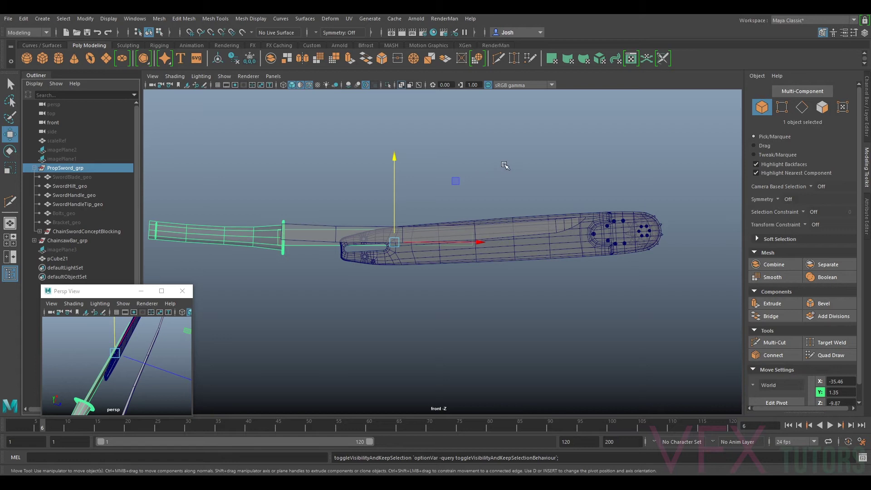
# Hide the ChainSwordConceptBlocking group and turn off X-Ray shading in the viewport
pyautogui.click(297, 245)
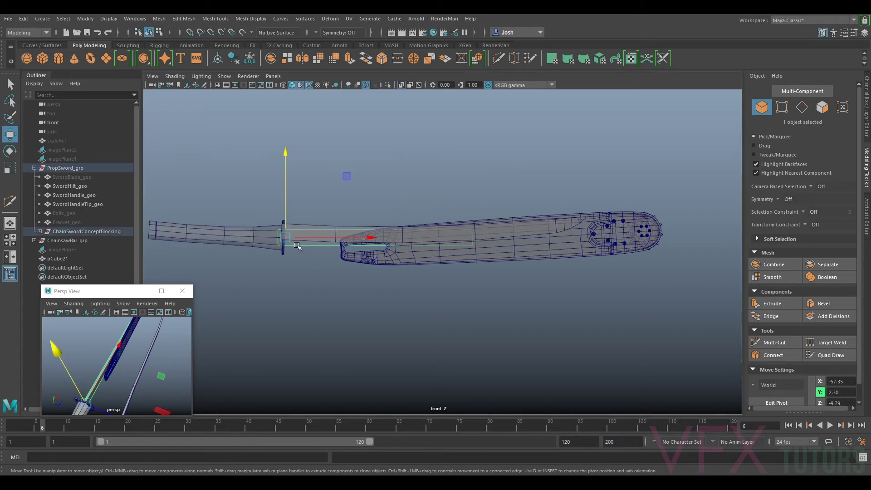
pyautogui.press('h')
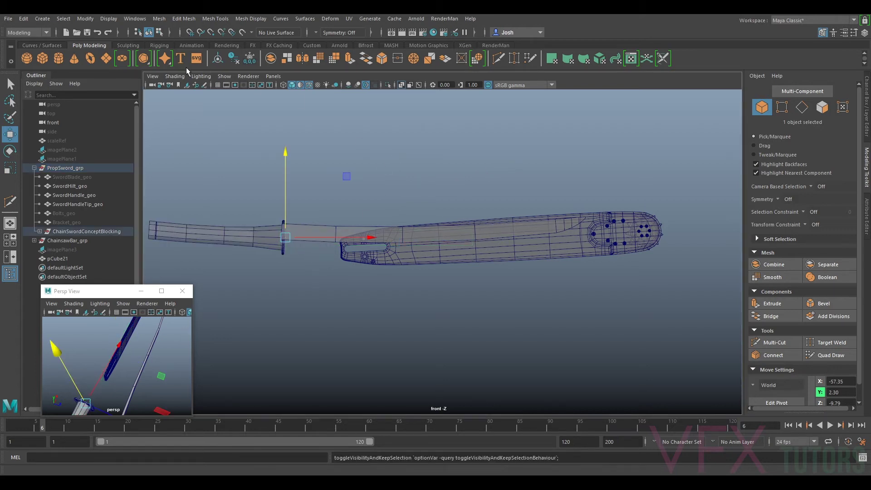
pyautogui.click(175, 77)
pyautogui.click(183, 169)
pyautogui.scroll(-1, 441, 167)
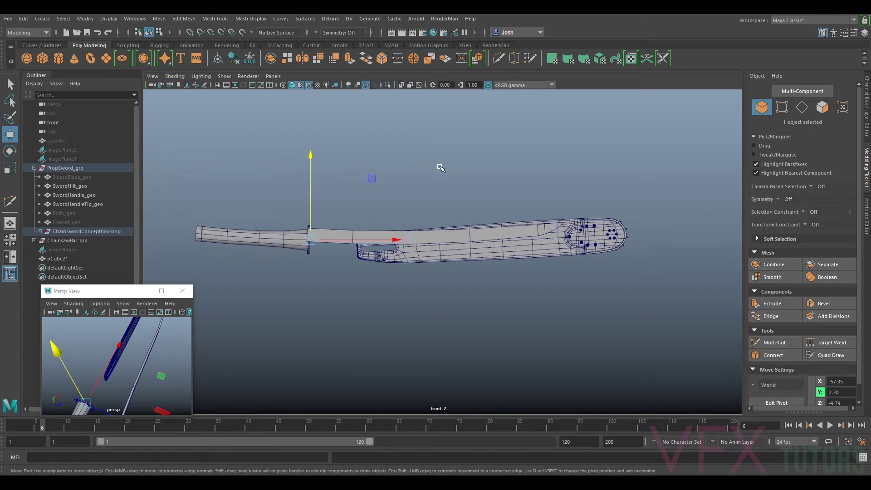
# Switch the main viewport from the front view to the persp camera and bring the blade parts into view
pyautogui.keyDown('alt'); pyautogui.moveTo(455, 181); pyautogui.dragTo(366, 197); pyautogui.keyUp('alt')
pyautogui.click(278, 78)
pyautogui.moveTo(286, 91)
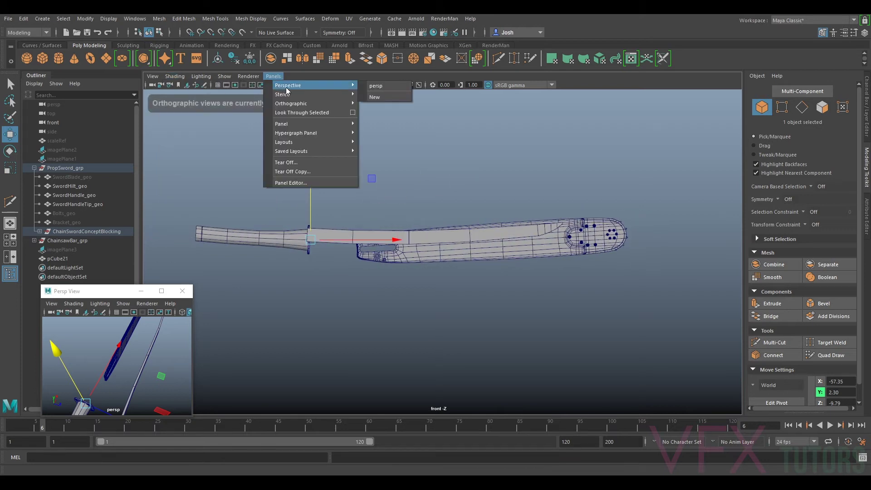
pyautogui.click(376, 89)
pyautogui.keyDown('alt'); pyautogui.moveTo(472, 155); pyautogui.dragTo(358, 163); pyautogui.keyUp('alt')
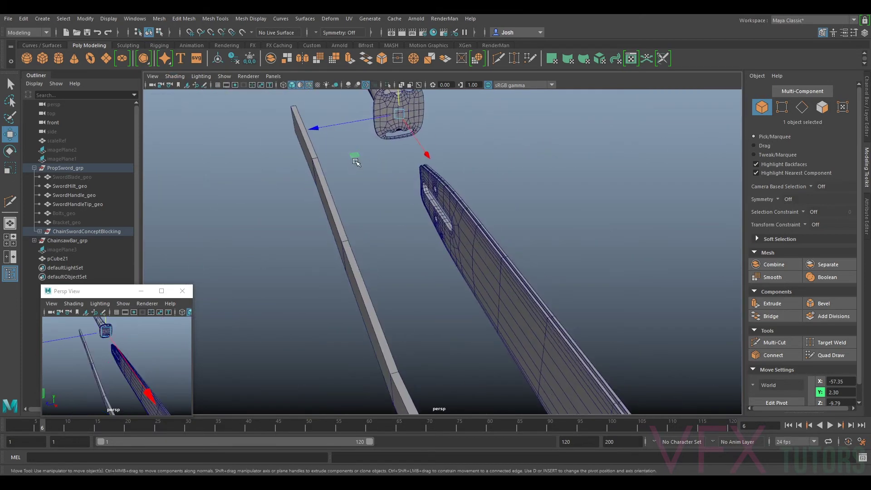
pyautogui.scroll(-3, 363, 170)
# Switch the curved blade to face selection and select the faces along its side facing away from the chainsaw bar, ready to scale
pyautogui.click(375, 211)
pyautogui.scroll(-3, 376, 212)
pyautogui.keyDown('alt'); pyautogui.moveTo(376, 212); pyautogui.dragTo(405, 230); pyautogui.keyUp('alt')
pyautogui.scroll(3, 405, 230)
pyautogui.moveTo(399, 232); pyautogui.dragTo(402, 244, button='right')
pyautogui.click(404, 254)
pyautogui.scroll(3, 404, 254)
pyautogui.keyDown('alt'); pyautogui.moveTo(404, 254); pyautogui.dragTo(529, 248); pyautogui.keyUp('alt')
pyautogui.click(484, 236)
pyautogui.keyDown('ctrl'); pyautogui.keyDown('shift'); pyautogui.click(550, 210); pyautogui.keyUp('shift'); pyautogui.keyUp('ctrl')
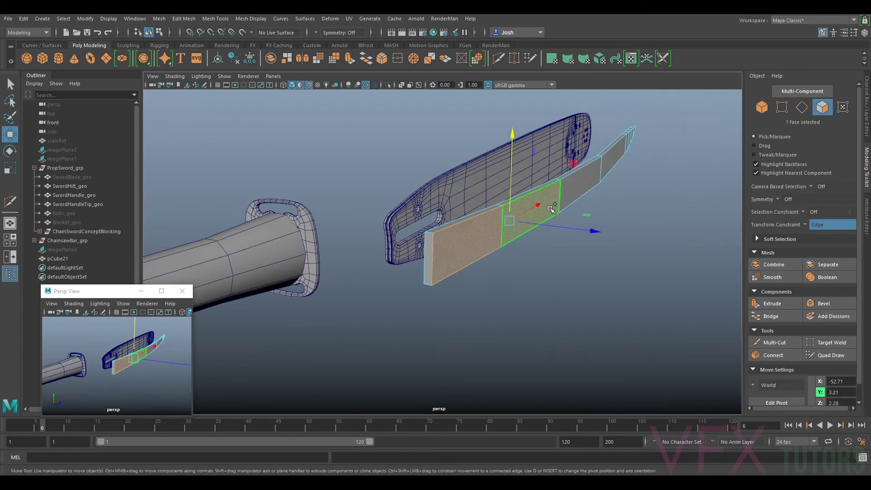
pyautogui.keyDown('ctrl'); pyautogui.keyDown('shift'); pyautogui.click(582, 187); pyautogui.keyUp('shift'); pyautogui.keyUp('ctrl')
pyautogui.keyDown('ctrl'); pyautogui.keyDown('shift'); pyautogui.click(611, 158); pyautogui.keyUp('shift'); pyautogui.keyUp('ctrl')
pyautogui.keyDown('alt'); pyautogui.moveTo(674, 142); pyautogui.dragTo(519, 249, button='middle'); pyautogui.keyUp('alt')
pyautogui.scroll(5, 519, 249)
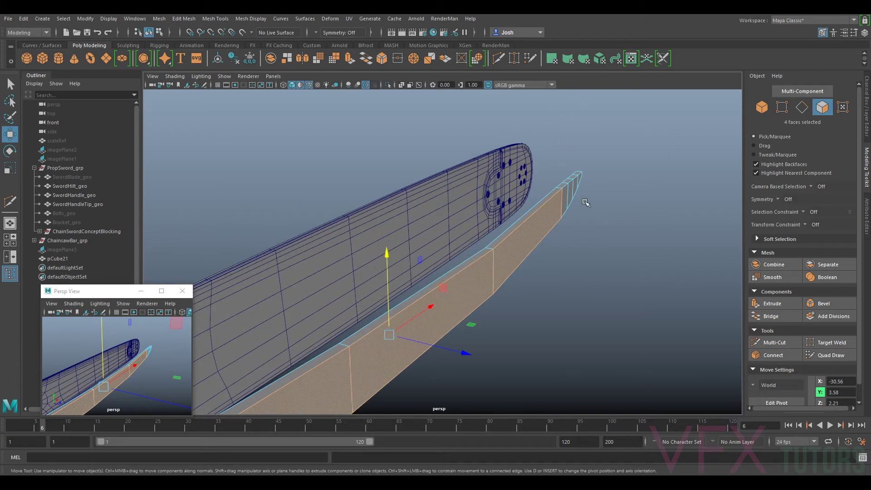
pyautogui.keyDown('ctrl'); pyautogui.keyDown('shift'); pyautogui.click(571, 190); pyautogui.keyUp('shift'); pyautogui.keyUp('ctrl')
pyautogui.keyDown('ctrl'); pyautogui.keyDown('shift'); pyautogui.click(565, 195); pyautogui.keyUp('shift'); pyautogui.keyUp('ctrl')
pyautogui.keyDown('ctrl'); pyautogui.keyDown('shift'); pyautogui.click(577, 181); pyautogui.keyUp('shift'); pyautogui.keyUp('ctrl')
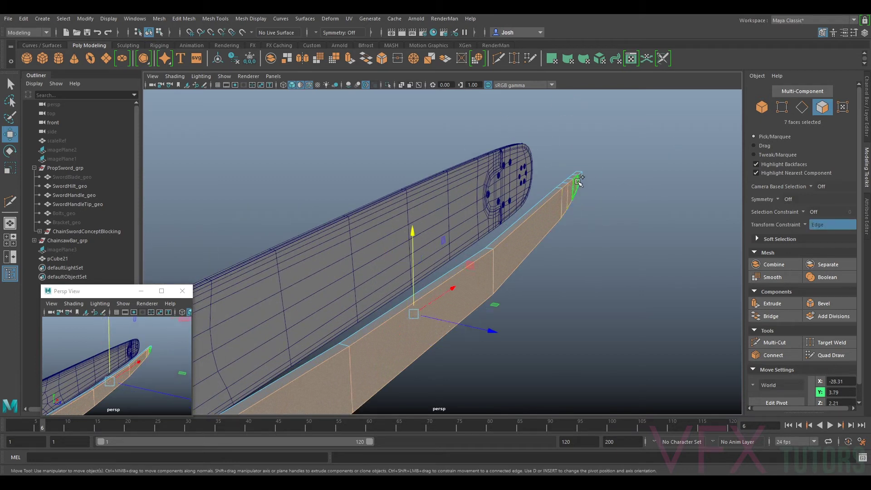
pyautogui.keyDown('ctrl'); pyautogui.keyDown('shift'); pyautogui.click(579, 181); pyautogui.keyUp('shift'); pyautogui.keyUp('ctrl')
pyautogui.press('r')
pyautogui.click(402, 300)
# Select the eight faces along the curved blade's side facing the chainsaw bar and activate the Scale tool
pyautogui.keyDown('alt'); pyautogui.moveTo(403, 300); pyautogui.dragTo(570, 350); pyautogui.keyUp('alt')
pyautogui.keyDown('alt'); pyautogui.moveTo(356, 160); pyautogui.dragTo(583, 105); pyautogui.keyUp('alt')
pyautogui.click(473, 186)
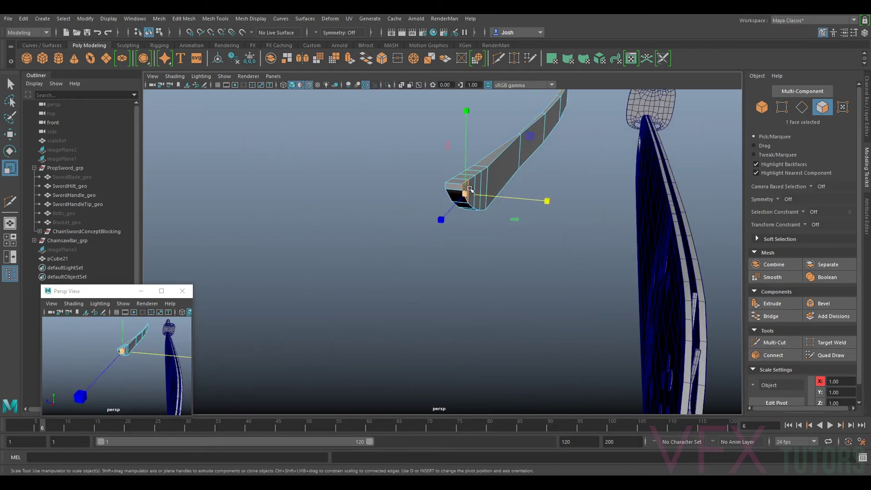
pyautogui.press('q')
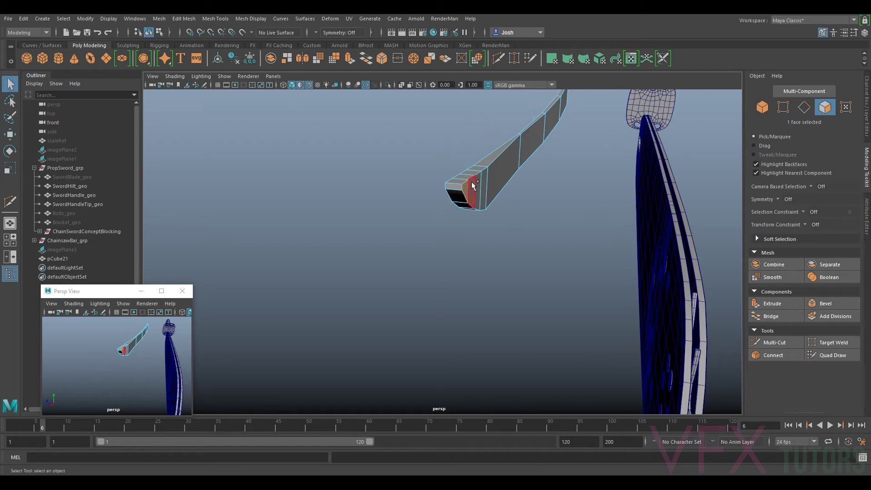
pyautogui.keyDown('shift'); pyautogui.click(504, 163); pyautogui.keyUp('shift')
pyautogui.keyDown('shift'); pyautogui.click(531, 138); pyautogui.keyUp('shift')
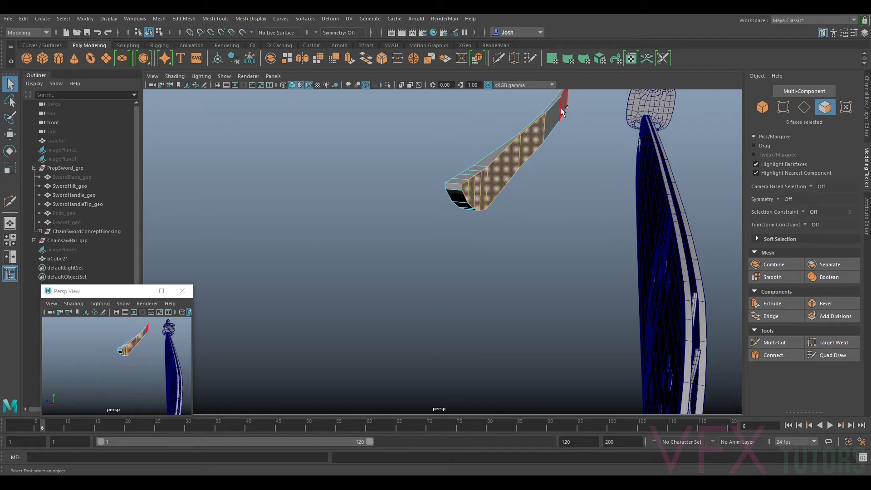
pyautogui.keyDown('shift'); pyautogui.click(553, 116); pyautogui.keyUp('shift')
pyautogui.keyDown('alt'); pyautogui.moveTo(552, 115); pyautogui.dragTo(493, 249); pyautogui.keyUp('alt')
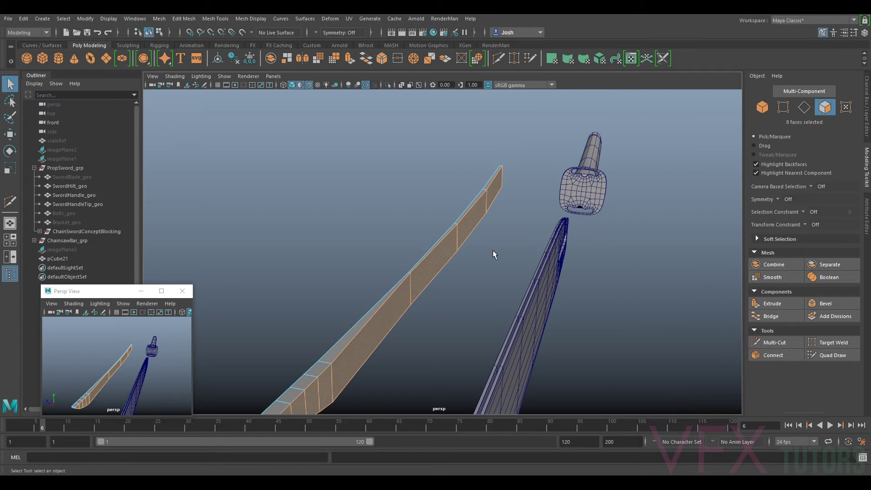
pyautogui.press('r')
pyautogui.keyDown('alt'); pyautogui.moveTo(307, 278); pyautogui.dragTo(349, 273); pyautogui.keyUp('alt')
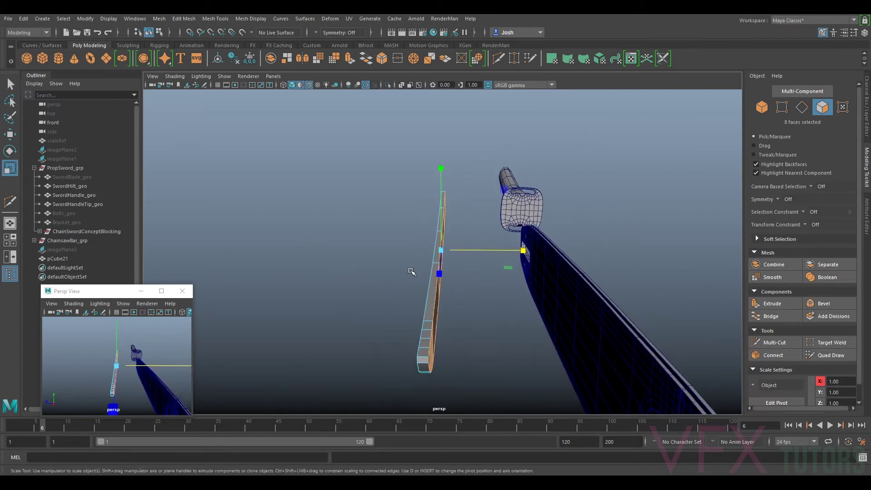
# Return to object selection and move the curved blade pCube21 sideways to about Z -9.46, in line with the handle and bar
pyautogui.moveTo(443, 255); pyautogui.dragTo(481, 210, button='right')
pyautogui.press('w')
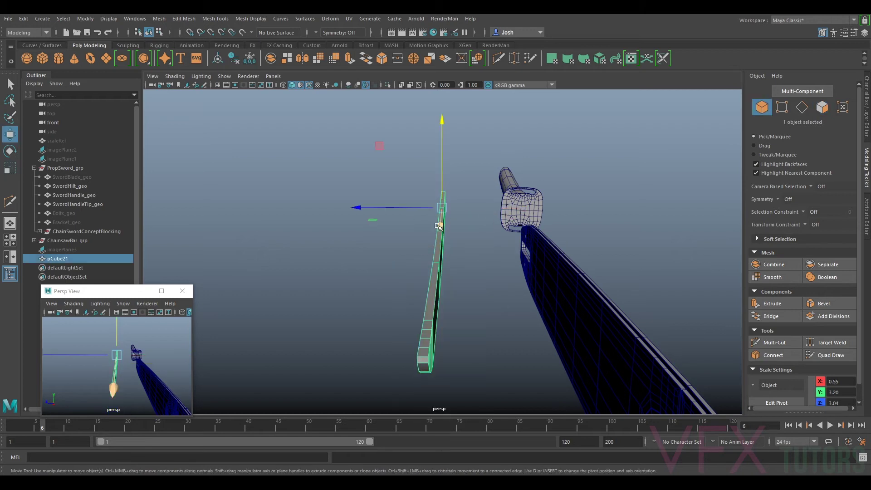
pyautogui.moveTo(422, 208); pyautogui.dragTo(567, 230)
pyautogui.keyDown('alt'); pyautogui.moveTo(218, 188); pyautogui.dragTo(447, 183, button='middle'); pyautogui.keyUp('alt')
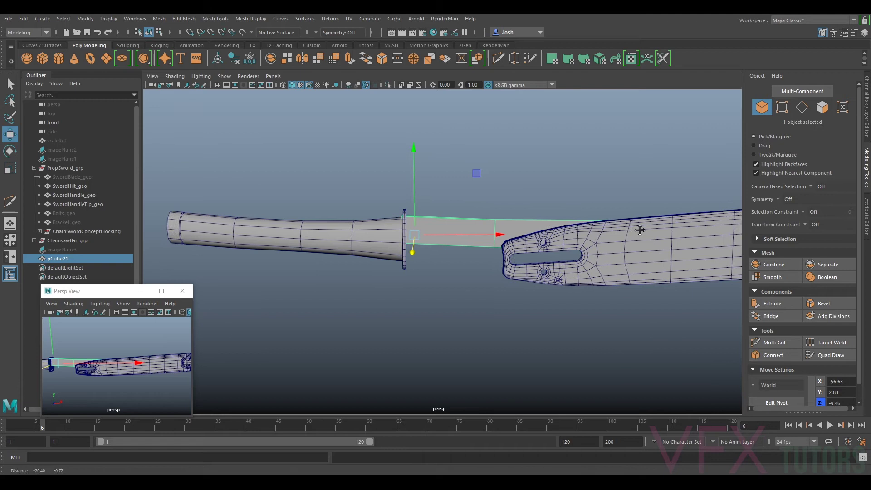
pyautogui.scroll(3, 234, 181)
# Toggle the visibility of SwordBlade_geo on and off to compare it with the curved blade
pyautogui.click(83, 179)
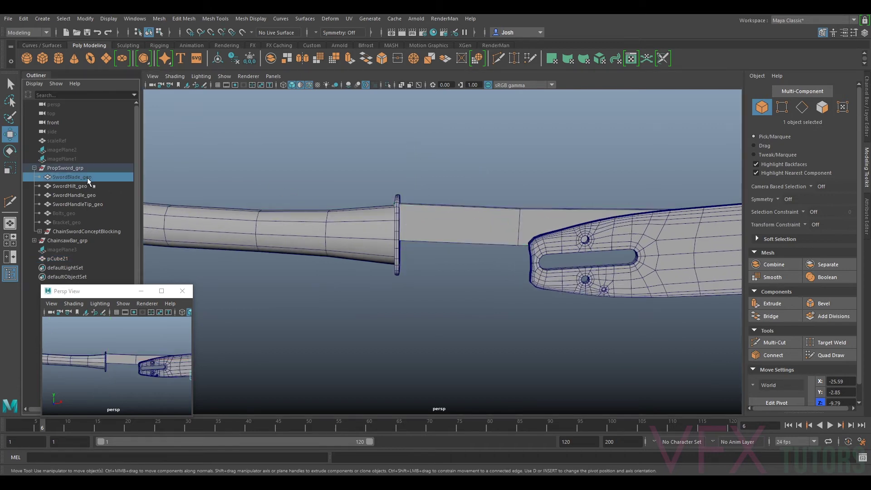
pyautogui.press('h')
pyautogui.press('h')
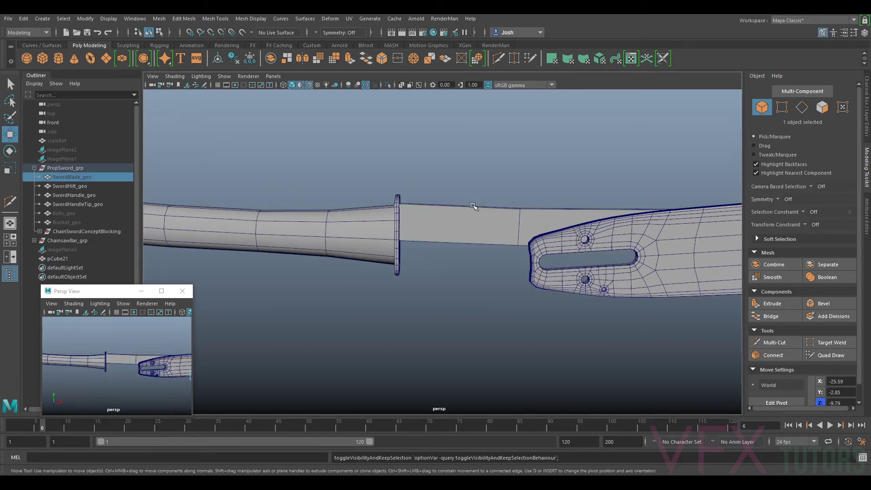
# Expand ChainSwordConceptBlocking, close the floating Persp View window, and select pCube1 inside the RealBlade group
pyautogui.click(40, 232)
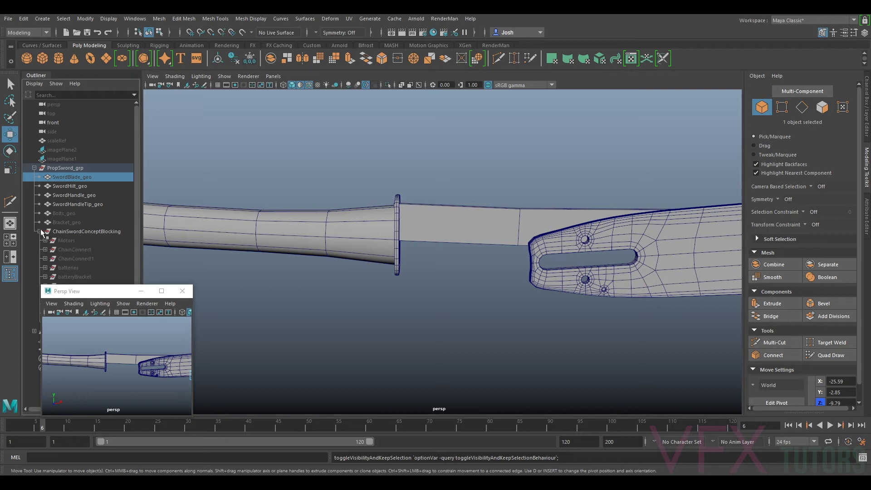
pyautogui.click(182, 291)
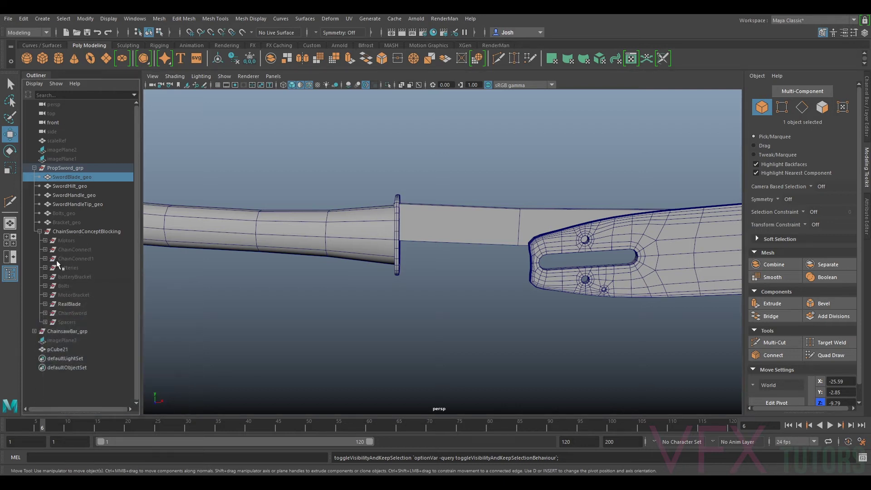
pyautogui.click(67, 303)
pyautogui.click(73, 313)
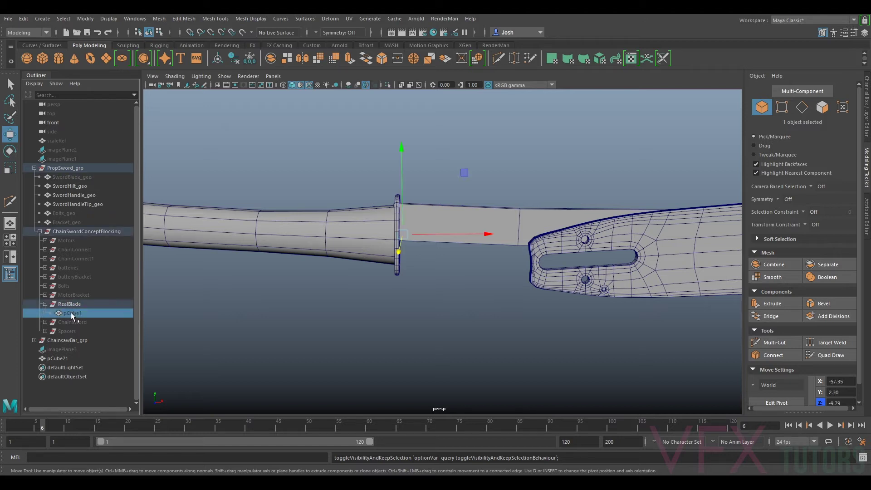
# Select the curved blade pCube21 and lower it to about Y 1.79 at the hilt
pyautogui.keyDown('alt'); pyautogui.moveTo(450, 268); pyautogui.dragTo(431, 164); pyautogui.keyUp('alt')
pyautogui.click(432, 150)
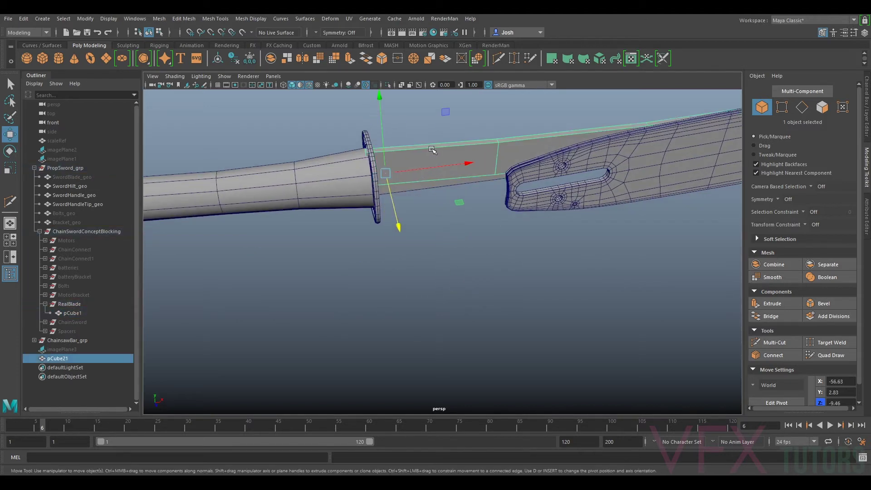
pyautogui.scroll(-5, 429, 147)
pyautogui.keyDown('alt'); pyautogui.moveTo(422, 208); pyautogui.dragTo(395, 217); pyautogui.keyUp('alt')
pyautogui.scroll(5, 394, 214)
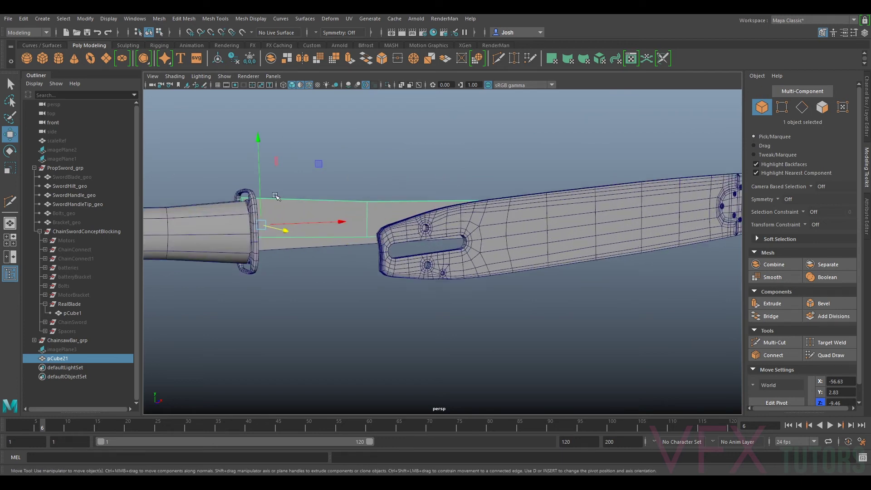
pyautogui.moveTo(263, 187); pyautogui.dragTo(269, 198)
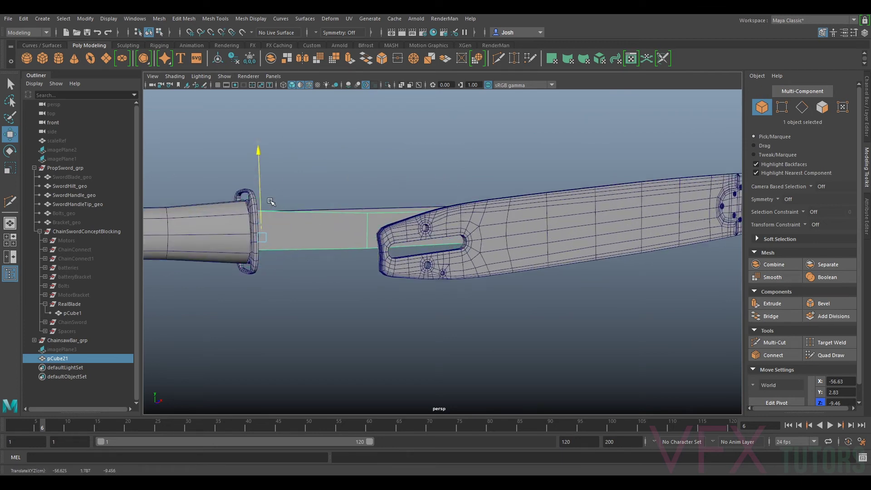
# Rotate the curved blade slightly and shift it sideways to about Z -9.60 to line it up with the hilt
pyautogui.press('e')
pyautogui.moveTo(189, 190); pyautogui.dragTo(188, 194)
pyautogui.keyDown('alt'); pyautogui.moveTo(288, 196); pyautogui.dragTo(521, 243); pyautogui.keyUp('alt')
pyautogui.keyDown('alt'); pyautogui.moveTo(521, 243); pyautogui.dragTo(418, 222, button='middle'); pyautogui.keyUp('alt')
pyautogui.keyDown('alt'); pyautogui.moveTo(417, 222); pyautogui.dragTo(473, 216); pyautogui.keyUp('alt')
pyautogui.press('w')
pyautogui.scroll(-6, 415, 250)
pyautogui.keyDown('alt'); pyautogui.moveTo(415, 252); pyautogui.dragTo(517, 230); pyautogui.keyUp('alt')
pyautogui.keyDown('alt'); pyautogui.moveTo(561, 231); pyautogui.dragTo(444, 230, button='middle'); pyautogui.keyUp('alt')
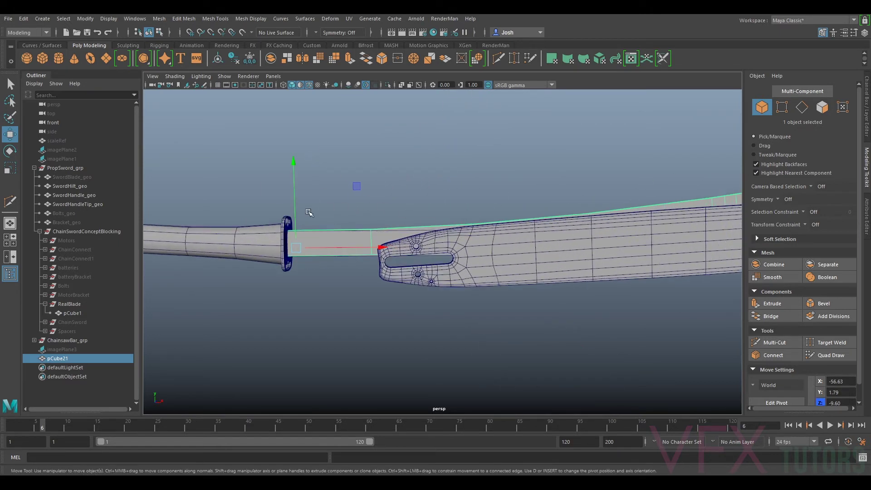
# Lower the curved blade to about Y 1.73 and collapse the ChainSwordConceptBlocking group
pyautogui.moveTo(297, 209); pyautogui.dragTo(297, 212)
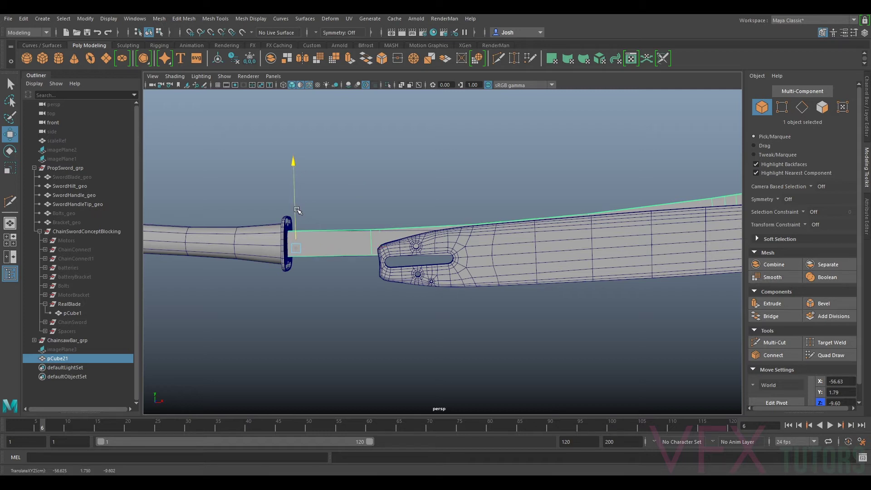
pyautogui.scroll(-5, 317, 210)
pyautogui.moveTo(518, 226)
pyautogui.keyDown('alt'); pyautogui.mouseDown()
pyautogui.moveTo(498, 227)
pyautogui.moveTo(527, 232)
pyautogui.mouseUp(); pyautogui.keyUp('alt')
pyautogui.click(40, 231)
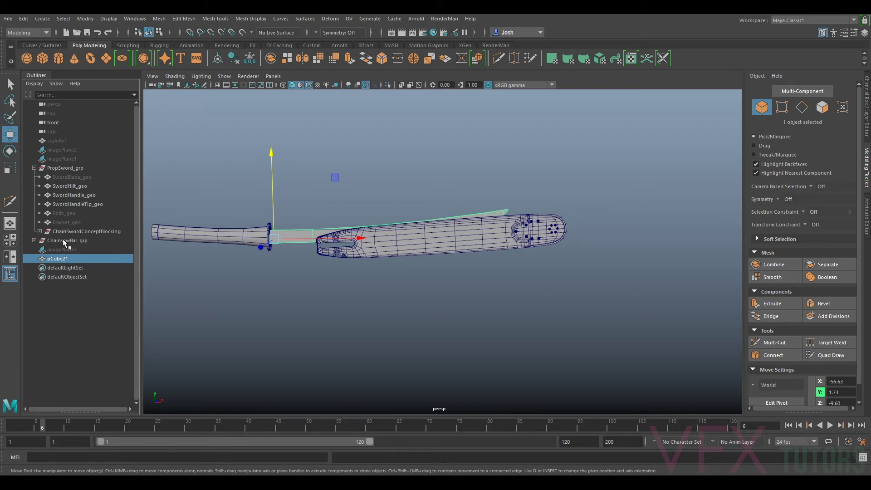
# Try setting ChainsawBar_grp's Rotate Z to 0 and undo the rotation change
pyautogui.click(73, 241)
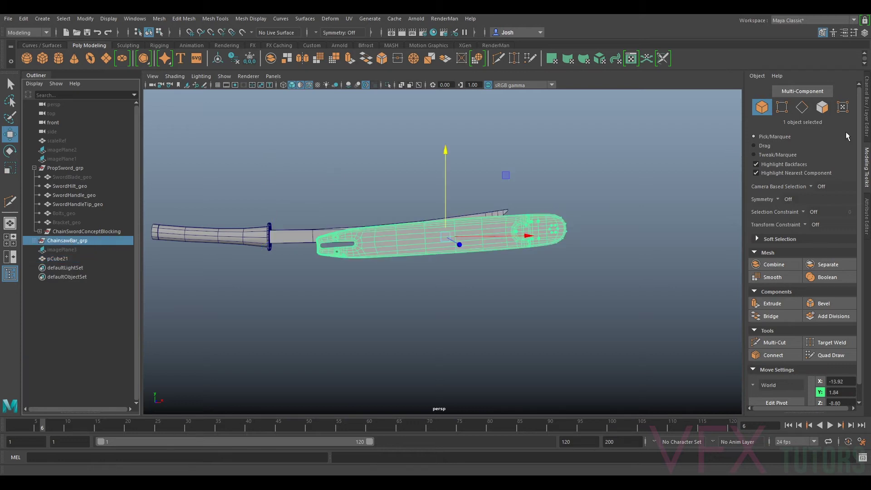
pyautogui.click(865, 117)
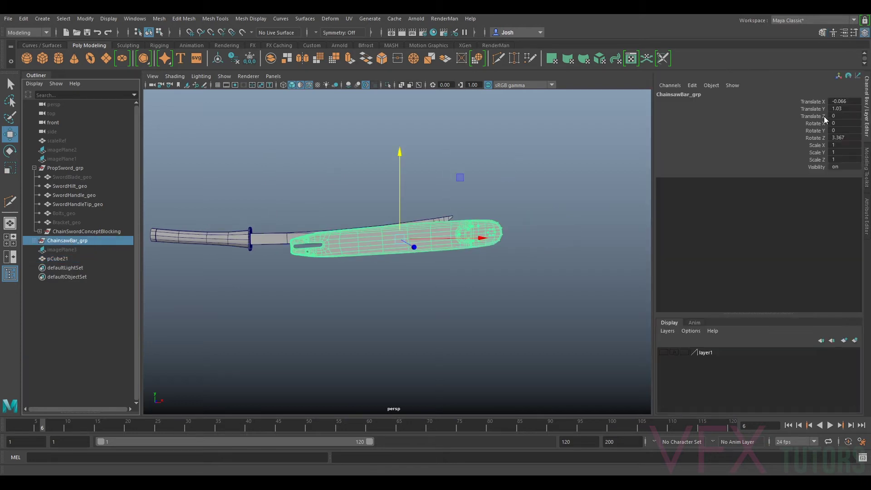
pyautogui.click(839, 138)
pyautogui.write('0')
pyautogui.press('Return')
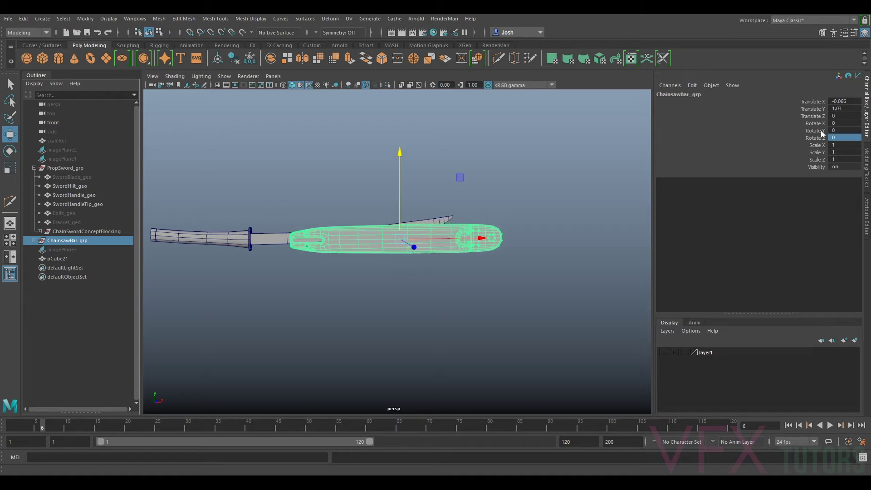
pyautogui.click(506, 193)
pyautogui.keyDown('alt'); pyautogui.moveTo(506, 192); pyautogui.dragTo(529, 202); pyautogui.keyUp('alt')
pyautogui.hotkey('ctrl', 'z')
pyautogui.hotkey('ctrl', 'z')
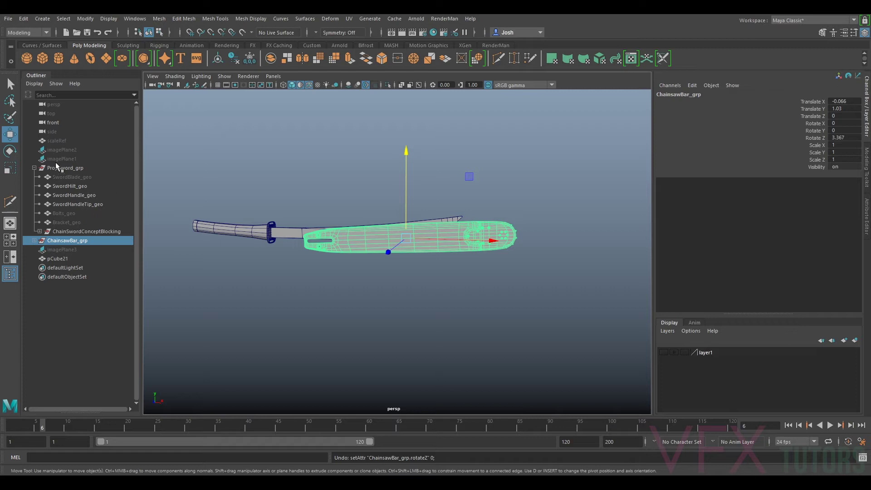
# Unhide SwordBlade_geo and compare its shape with the chainsaw bar and the curved blade
pyautogui.click(59, 177)
pyautogui.hotkey('shift', 'h')
pyautogui.click(563, 192)
pyautogui.keyDown('alt'); pyautogui.moveTo(562, 193); pyautogui.dragTo(462, 185); pyautogui.keyUp('alt')
pyautogui.scroll(5, 481, 213)
pyautogui.moveTo(504, 241)
pyautogui.keyDown('alt'); pyautogui.mouseDown()
pyautogui.moveTo(358, 242)
pyautogui.moveTo(511, 242)
pyautogui.mouseUp(); pyautogui.keyUp('alt')
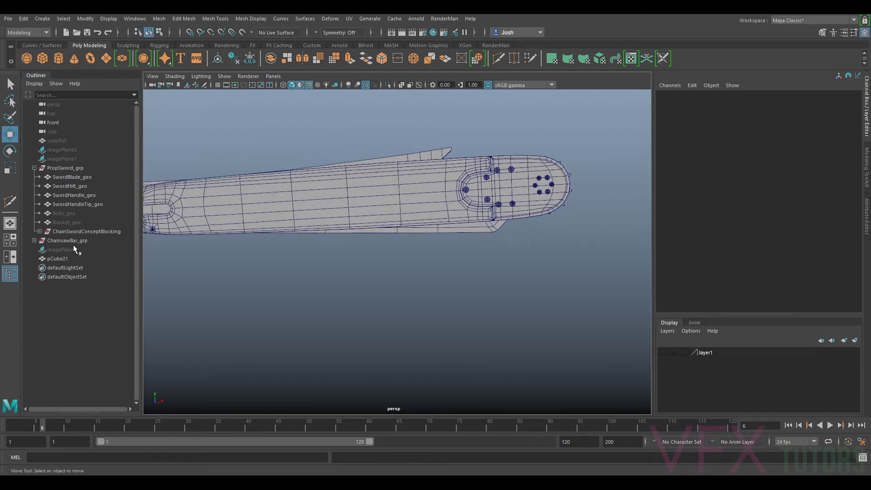
pyautogui.scroll(-5, 297, 185)
pyautogui.keyDown('alt'); pyautogui.moveTo(324, 191); pyautogui.dragTo(352, 191); pyautogui.keyUp('alt')
pyautogui.scroll(5, 412, 167)
pyautogui.scroll(-5, 440, 178)
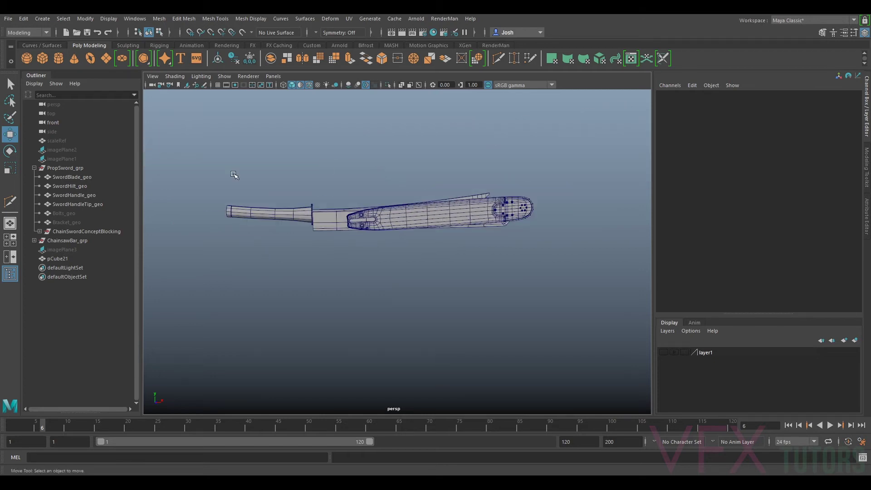
# Hide SwordBlade_geo again
pyautogui.click(71, 177)
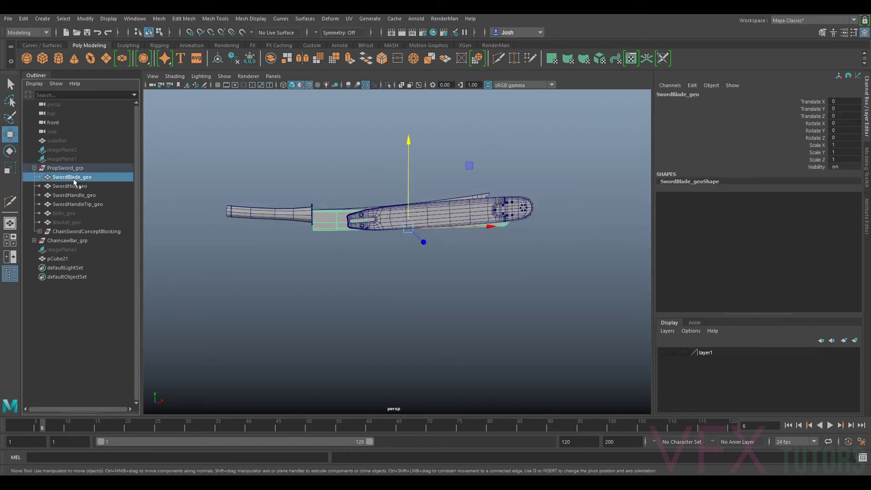
pyautogui.hotkey('ctrl', 'h')
pyautogui.keyDown('alt'); pyautogui.moveTo(380, 210); pyautogui.dragTo(316, 196); pyautogui.keyUp('alt')
# Set ChainsawBar_grp's Rotate Z to 0 and check the bar's alignment with the handle and curved blade
pyautogui.click(71, 241)
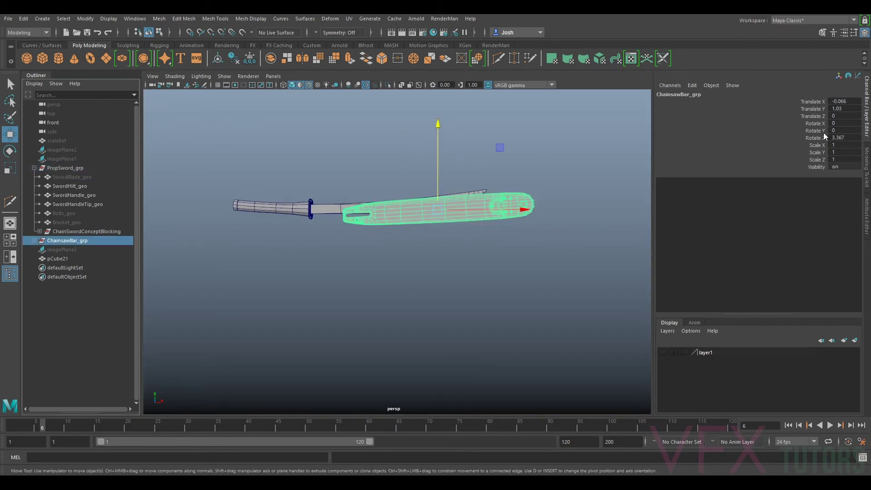
pyautogui.press('Return')
pyautogui.scroll(4, 472, 196)
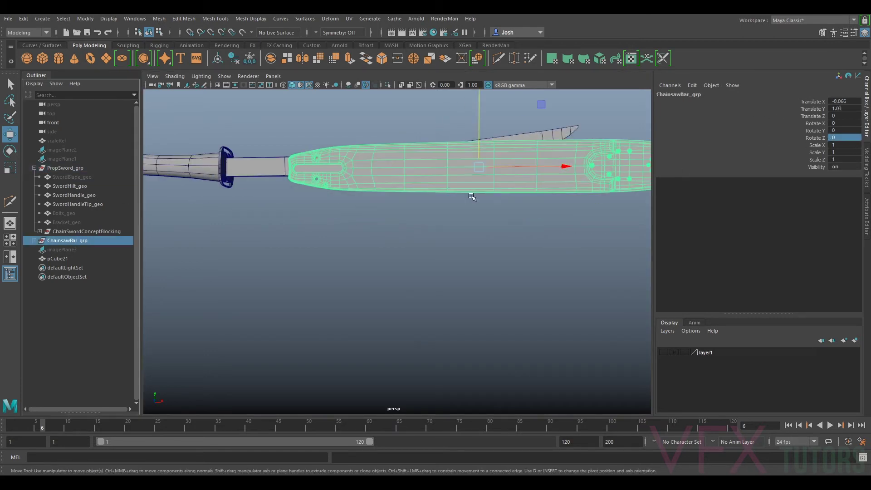
pyautogui.keyDown('alt'); pyautogui.moveTo(358, 154); pyautogui.dragTo(357, 190, button='middle'); pyautogui.keyUp('alt')
pyautogui.scroll(-5, 517, 211)
pyautogui.keyDown('alt'); pyautogui.moveTo(518, 213); pyautogui.dragTo(541, 237); pyautogui.keyUp('alt')
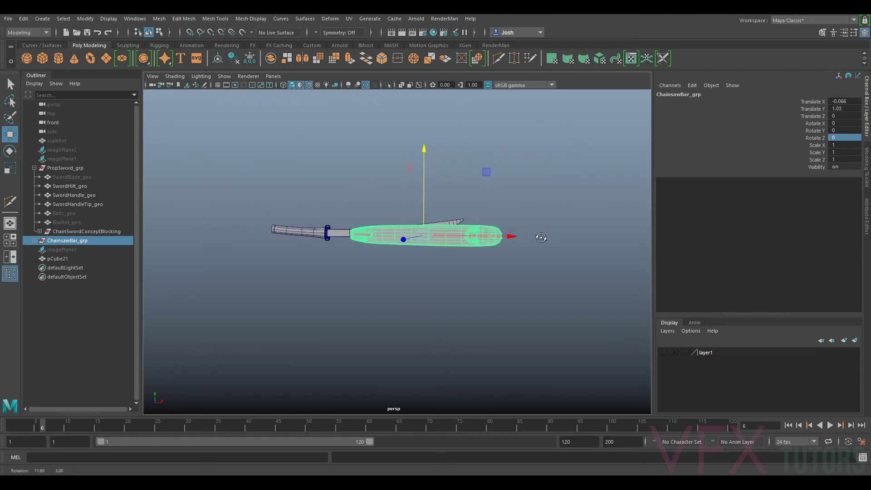
pyautogui.scroll(6, 462, 234)
pyautogui.scroll(-2, 426, 230)
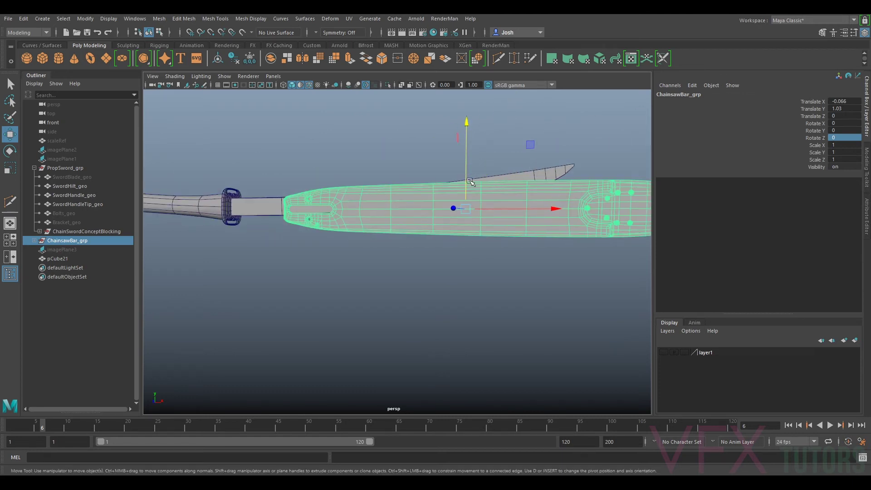
pyautogui.scroll(-4, 539, 193)
pyautogui.keyDown('alt'); pyautogui.moveTo(345, 264); pyautogui.dragTo(388, 275); pyautogui.keyUp('alt')
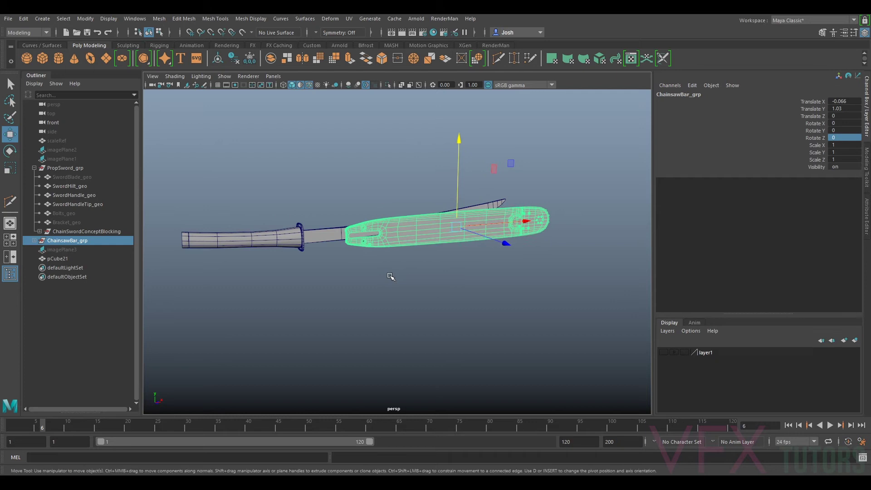
# Expand the ChainSwordConceptBlocking group and unhide the ChainSword group inside it
pyautogui.click(362, 268)
pyautogui.click(40, 231)
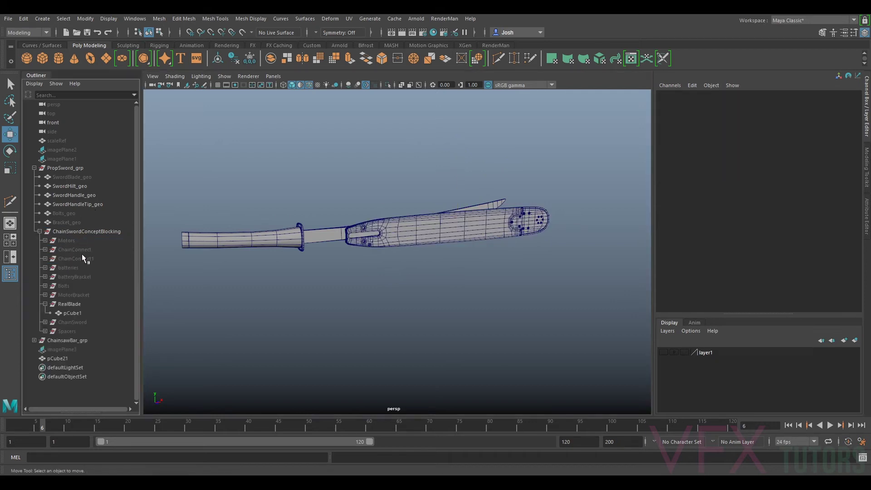
pyautogui.click(75, 322)
pyautogui.press('h')
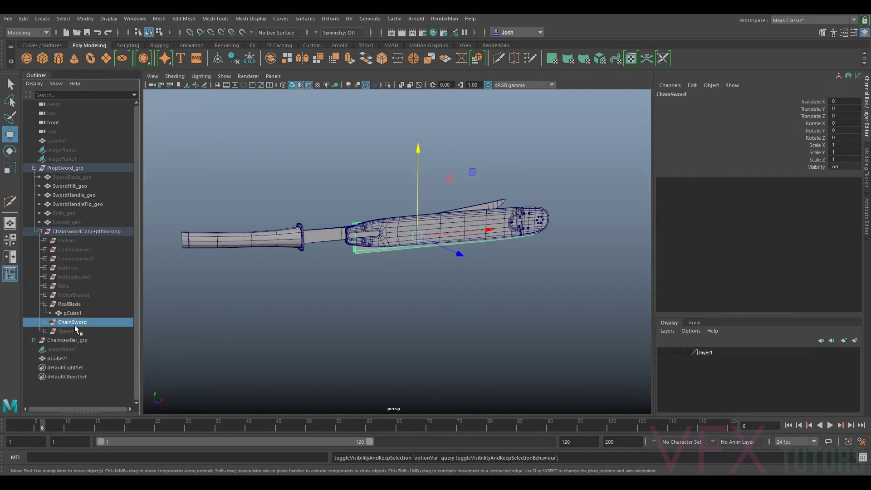
# Unhide the Spacers, MotorBracket, Bolts, batteryBracket and batteries groups of ChainSwordConceptBlocking
pyautogui.click(74, 331)
pyautogui.press('h')
pyautogui.click(73, 295)
pyautogui.press('h')
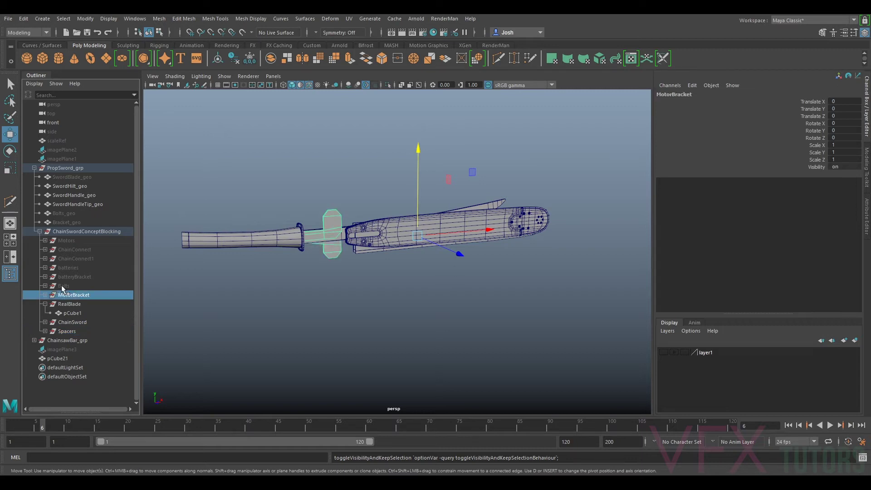
pyautogui.click(74, 286)
pyautogui.press('h')
pyautogui.click(74, 277)
pyautogui.press('h')
pyautogui.click(73, 268)
pyautogui.press('h')
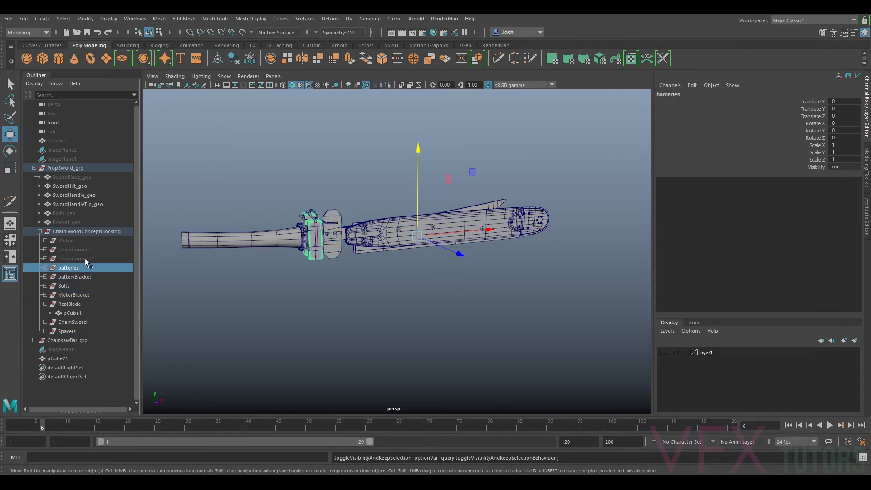
# Unhide the ChainConnect1, ChainConnect and Motors groups, and clear the selection
pyautogui.click(86, 258)
pyautogui.press('h')
pyautogui.click(84, 250)
pyautogui.press('h')
pyautogui.click(84, 241)
pyautogui.press('h')
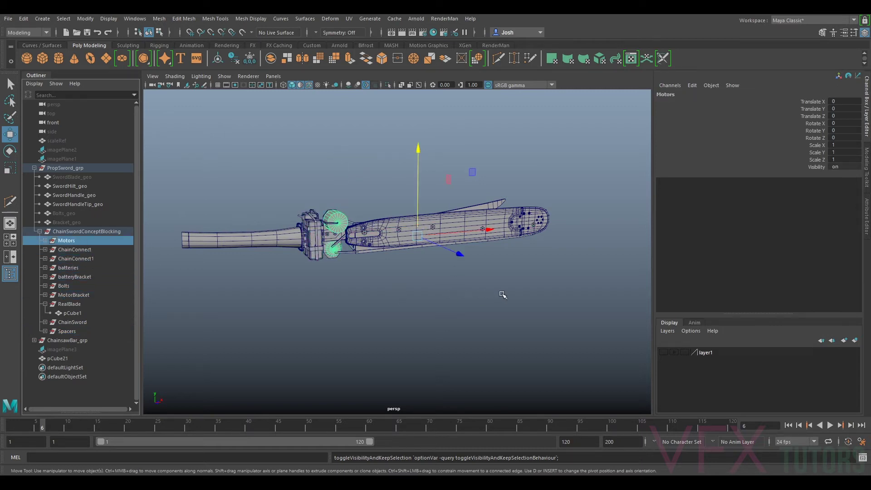
pyautogui.click(508, 290)
# Hide the blocking bars pCylinder1 and pCylinder2 of the ChainSword group and check the assembly from both sides
pyautogui.click(368, 251)
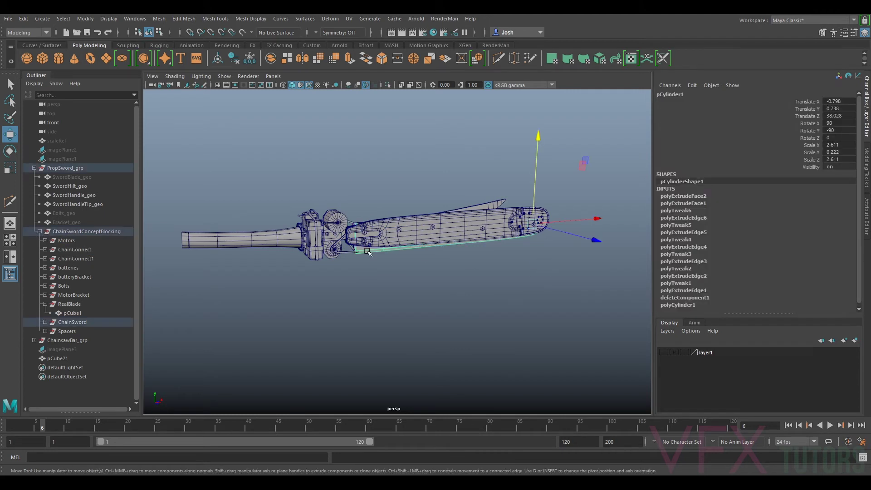
pyautogui.press('h')
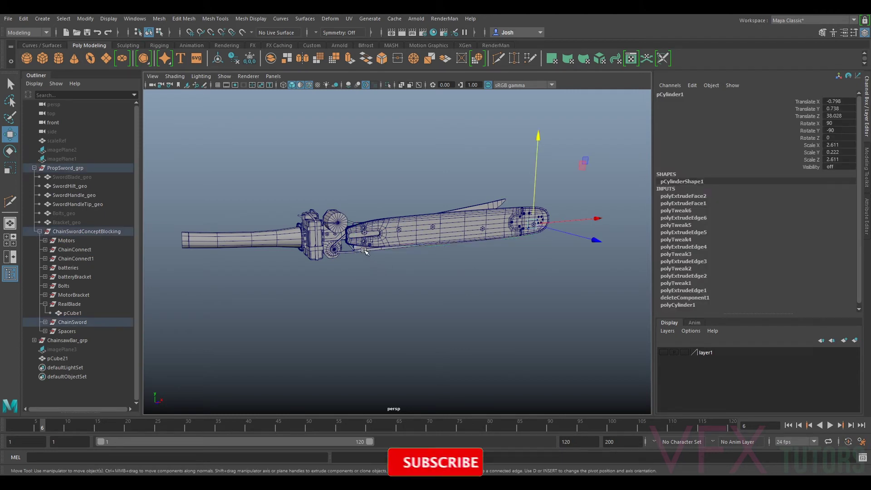
pyautogui.click(363, 248)
pyautogui.press('h')
pyautogui.keyDown('alt'); pyautogui.moveTo(548, 274); pyautogui.dragTo(399, 259); pyautogui.keyUp('alt')
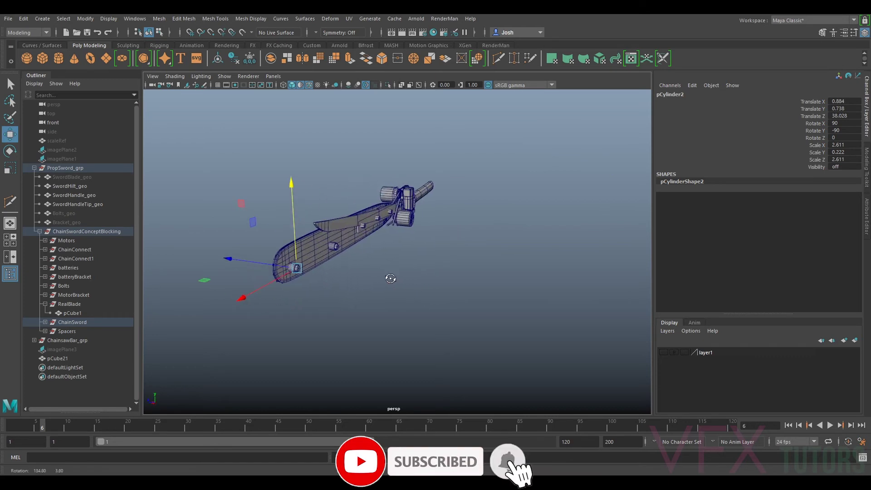
pyautogui.keyDown('alt'); pyautogui.moveTo(358, 238); pyautogui.dragTo(453, 285); pyautogui.keyUp('alt')
pyautogui.click(503, 222)
pyautogui.click(485, 292)
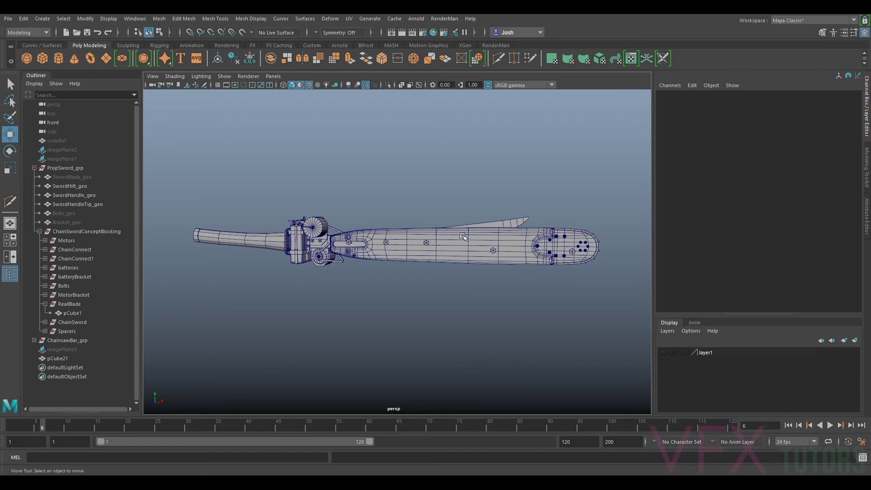
# Duplicate ChainsawBar_grp and offset the two bars along Z, with the original's Translate Z at -0.304
pyautogui.keyDown('alt'); pyautogui.moveTo(493, 250); pyautogui.dragTo(399, 294); pyautogui.keyUp('alt')
pyautogui.click(68, 340)
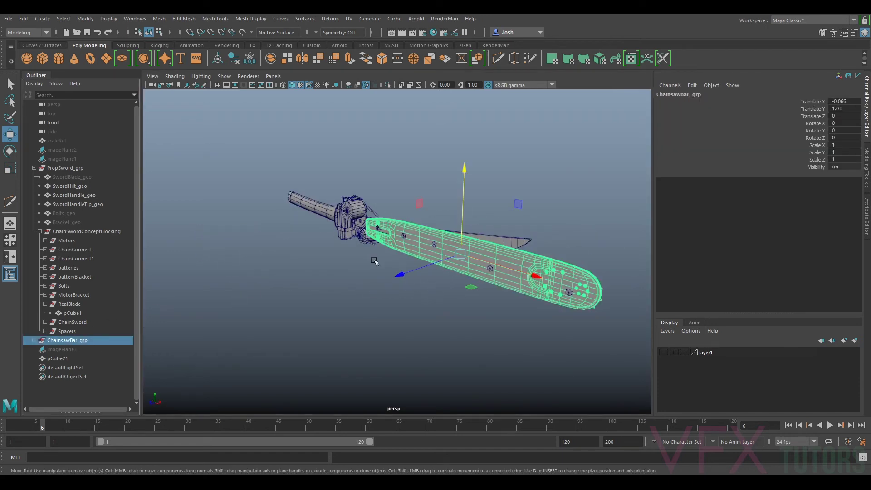
pyautogui.hotkey('ctrl', 'd')
pyautogui.moveTo(429, 266); pyautogui.dragTo(441, 264)
pyautogui.keyDown('alt'); pyautogui.moveTo(540, 254); pyautogui.dragTo(477, 268); pyautogui.keyUp('alt')
pyautogui.scroll(3, 476, 268)
pyautogui.keyDown('alt'); pyautogui.moveTo(423, 259); pyautogui.dragTo(443, 222, button='middle'); pyautogui.keyUp('alt')
pyautogui.moveTo(411, 278); pyautogui.dragTo(486, 267)
pyautogui.moveTo(404, 245); pyautogui.dragTo(361, 281)
pyautogui.click(67, 340)
pyautogui.click(513, 272)
# Inspect how the curved blade pCube21 sits against the chainsaw bars from both sides
pyautogui.keyDown('alt'); pyautogui.moveTo(513, 272); pyautogui.dragTo(395, 256); pyautogui.keyUp('alt')
pyautogui.scroll(5, 388, 254)
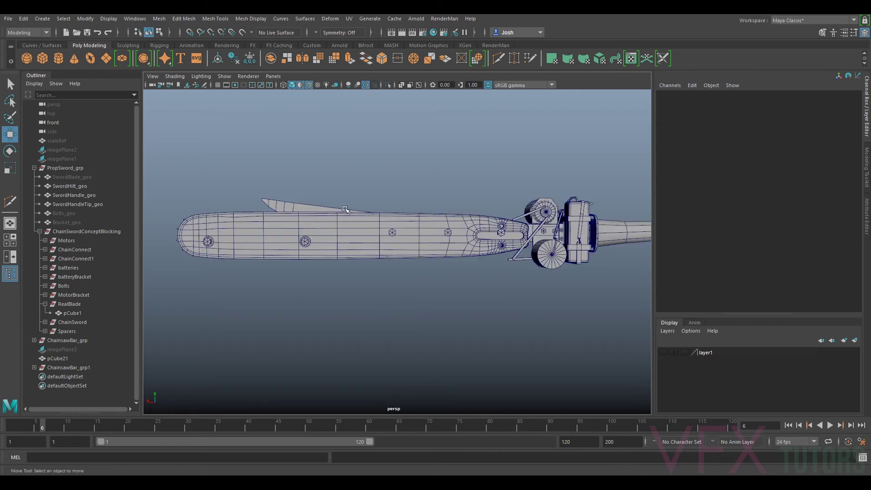
pyautogui.keyDown('alt'); pyautogui.moveTo(267, 208); pyautogui.dragTo(495, 278); pyautogui.keyUp('alt')
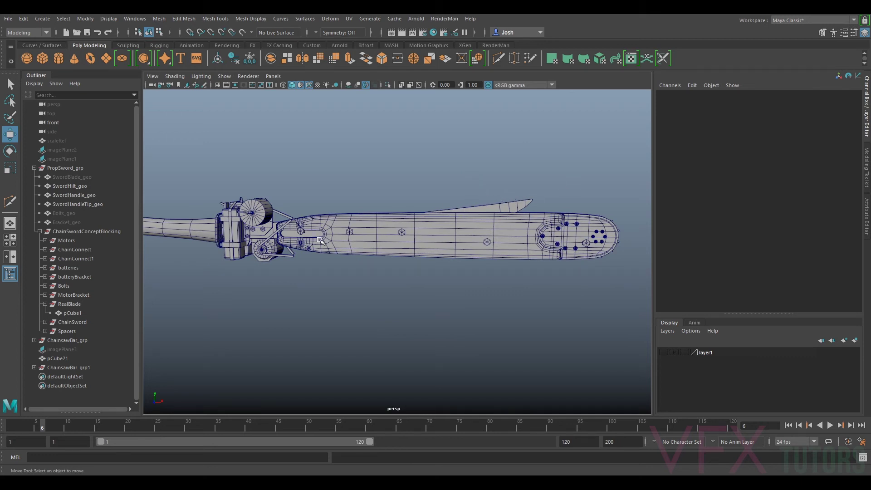
pyautogui.click(477, 210)
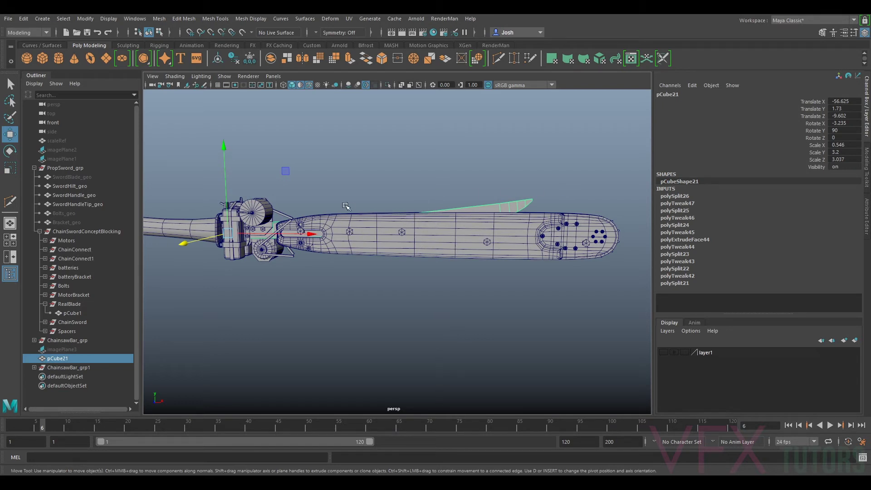
pyautogui.keyDown('alt'); pyautogui.moveTo(361, 307); pyautogui.dragTo(297, 312); pyautogui.keyUp('alt')
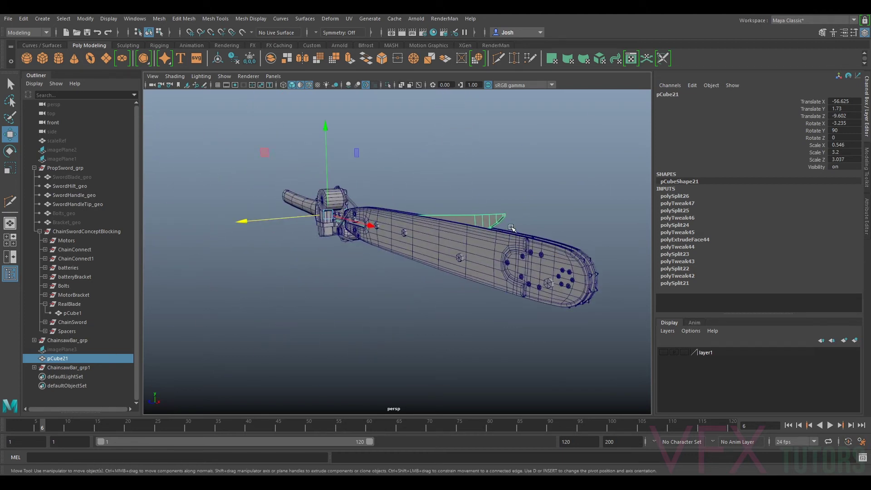
pyautogui.scroll(3, 520, 222)
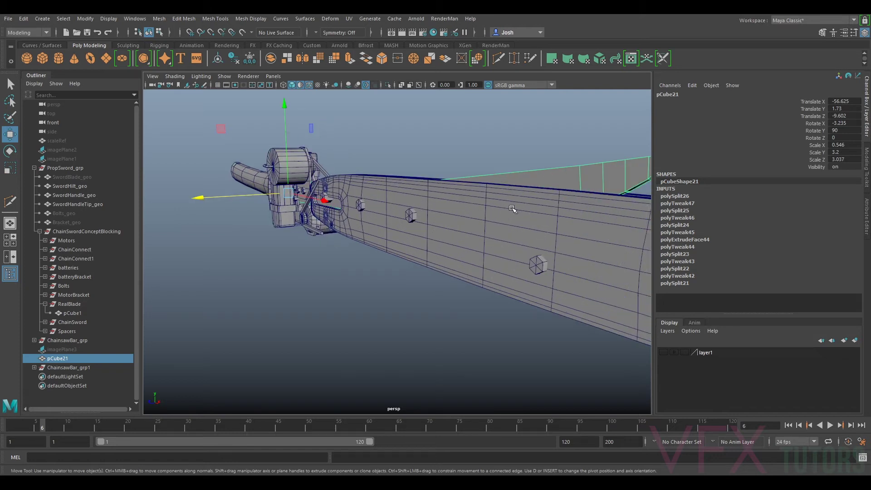
pyautogui.scroll(-5, 476, 199)
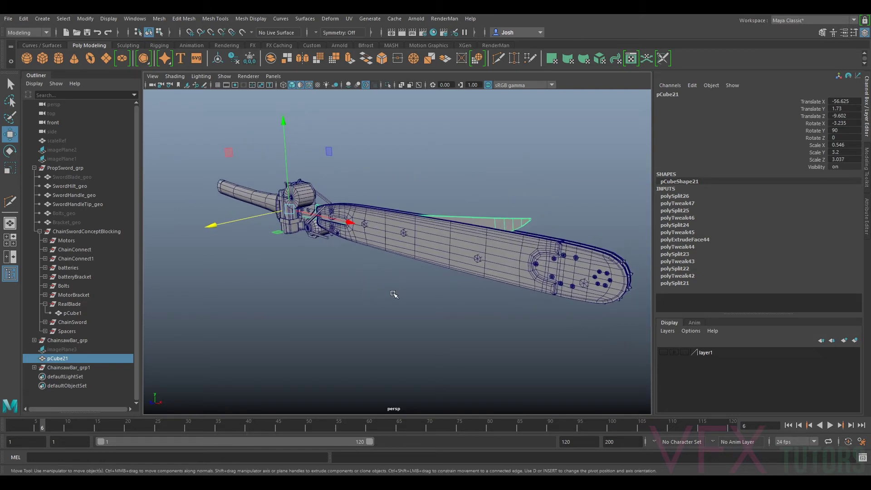
# Delete the duplicate ChainsawBar_grp1, and briefly hide and unhide ChainsawBar_grp to check the blade behind it
pyautogui.click(76, 367)
pyautogui.press('Delete')
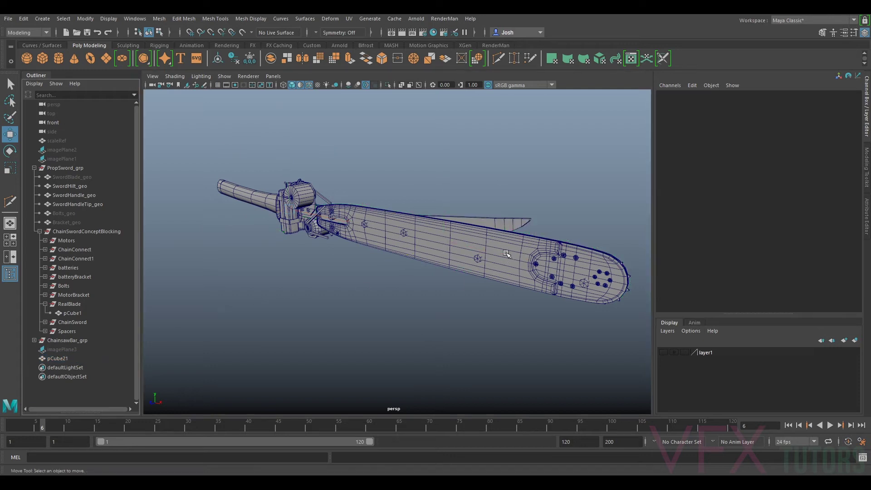
pyautogui.click(68, 340)
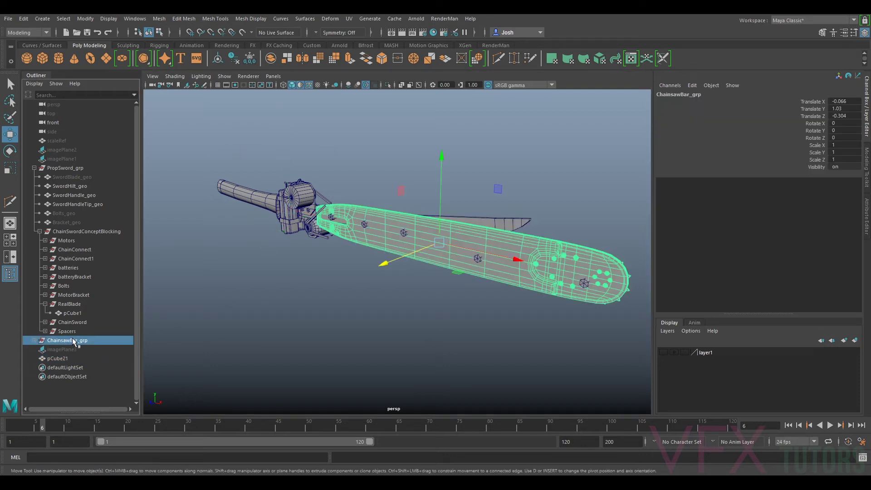
pyautogui.hotkey('ctrl', 'h')
pyautogui.click(449, 257)
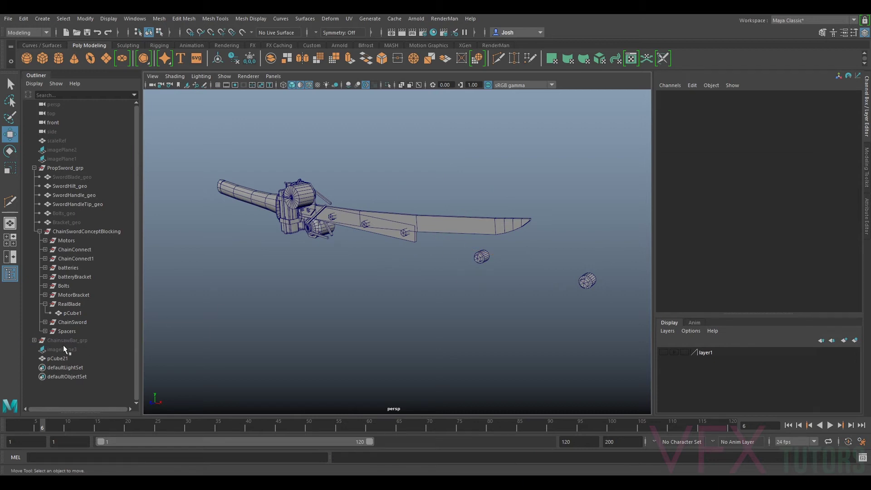
pyautogui.click(63, 347)
pyautogui.click(64, 340)
pyautogui.press('h')
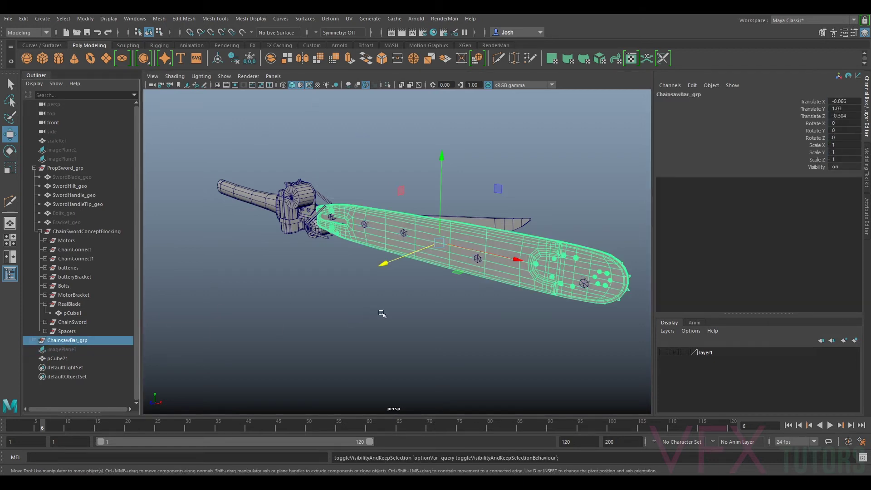
# Select the curved blade pCube21 and examine where its tip section protrudes past the chainsaw bar
pyautogui.keyDown('alt'); pyautogui.moveTo(382, 313); pyautogui.dragTo(454, 302); pyautogui.keyUp('alt')
pyautogui.keyDown('alt'); pyautogui.moveTo(463, 295); pyautogui.dragTo(447, 346, button='middle'); pyautogui.keyUp('alt')
pyautogui.scroll(5, 448, 345)
pyautogui.keyDown('alt'); pyautogui.moveTo(472, 290); pyautogui.dragTo(433, 260, button='middle'); pyautogui.keyUp('alt')
pyautogui.click(442, 240)
pyautogui.scroll(-5, 392, 303)
pyautogui.keyDown('alt'); pyautogui.moveTo(346, 333); pyautogui.dragTo(342, 344); pyautogui.keyUp('alt')
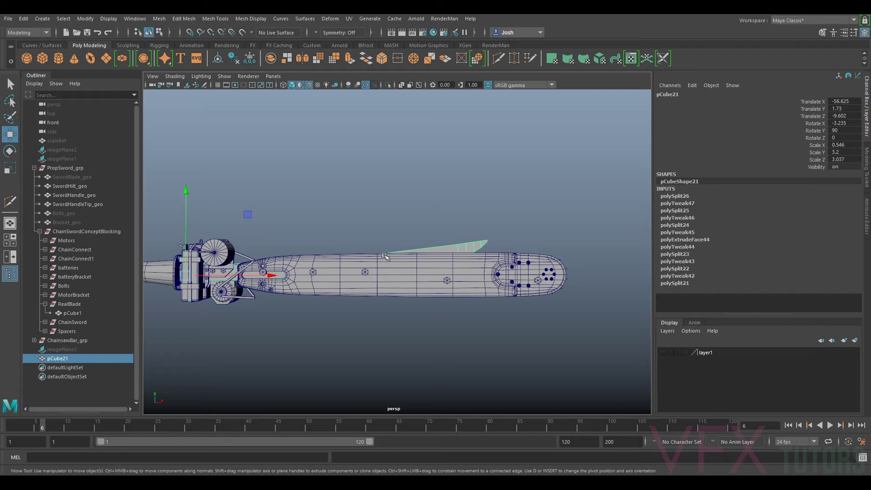
pyautogui.keyDown('alt'); pyautogui.moveTo(359, 261); pyautogui.dragTo(502, 278); pyautogui.keyUp('alt')
pyautogui.keyDown('alt'); pyautogui.moveTo(375, 245); pyautogui.dragTo(384, 261); pyautogui.keyUp('alt')
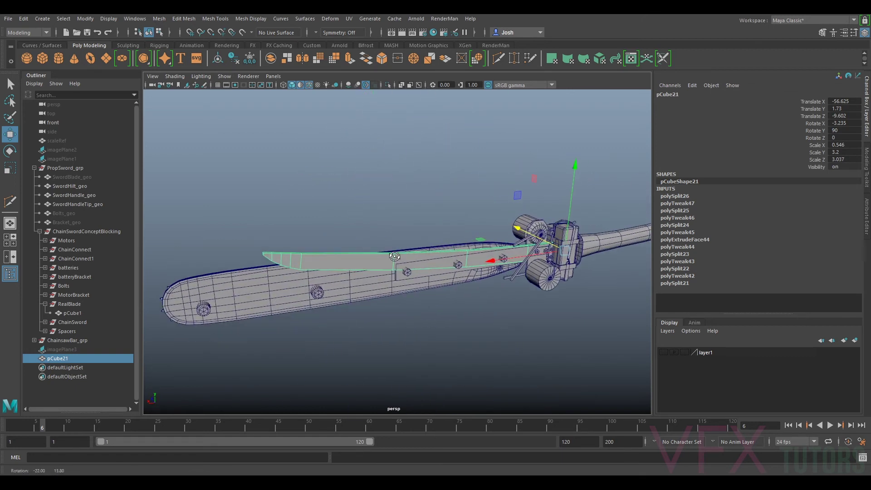
# Delete the faces of the curved blade's tip and outer section so the blade ends within the chainsaw bar
pyautogui.rightClick(383, 261)
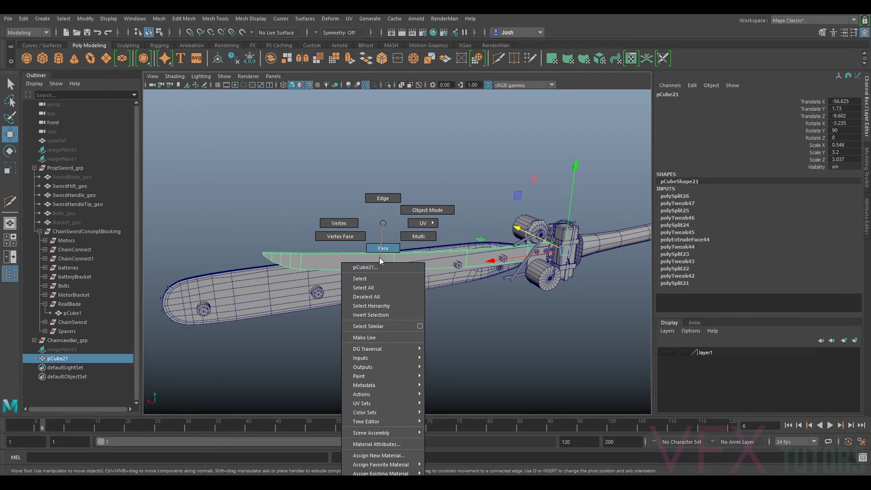
pyautogui.click(379, 258)
pyautogui.moveTo(188, 227); pyautogui.dragTo(334, 288)
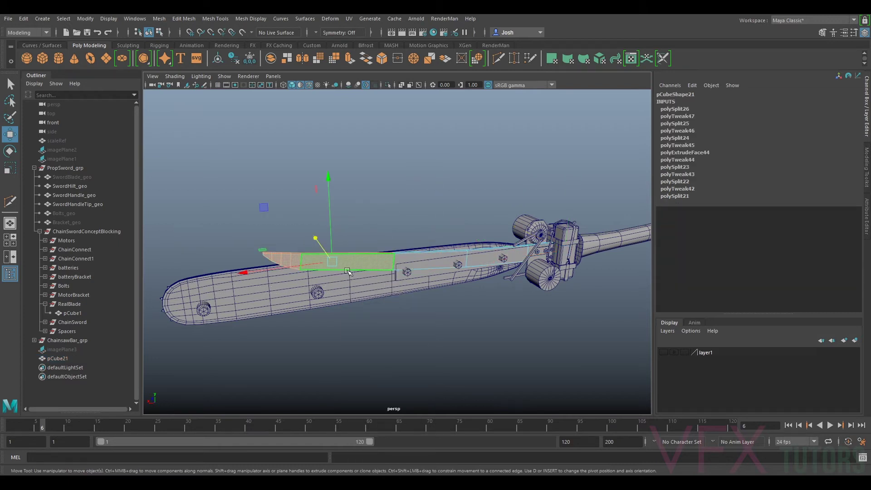
pyautogui.click(348, 272)
pyautogui.keyDown('alt'); pyautogui.moveTo(447, 261); pyautogui.dragTo(654, 251); pyautogui.keyUp('alt')
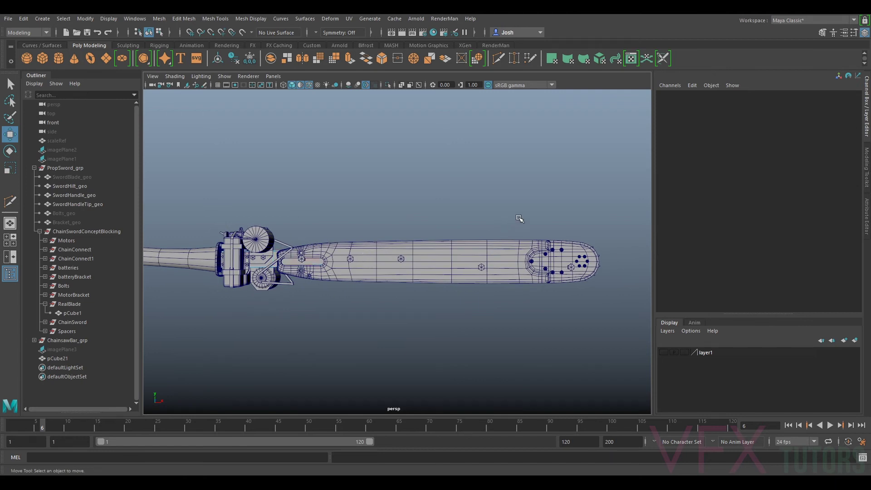
pyautogui.keyDown('alt'); pyautogui.moveTo(428, 235); pyautogui.dragTo(425, 239); pyautogui.keyUp('alt')
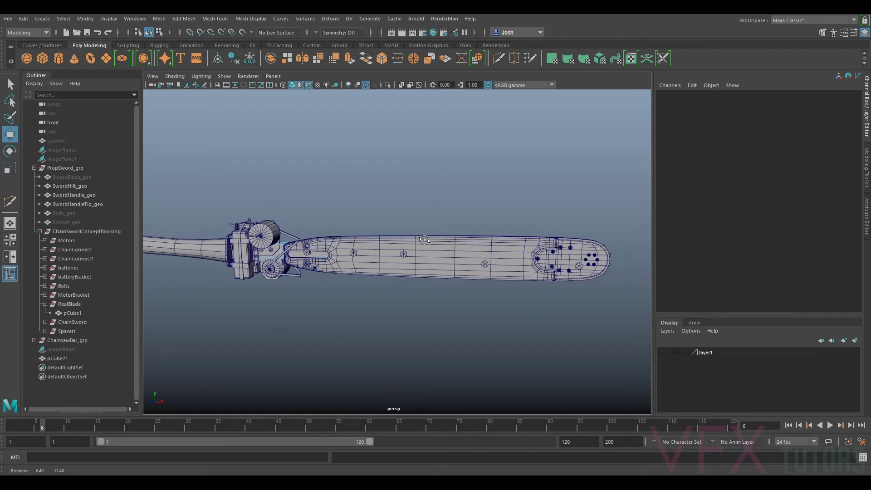
# Hide ChainsawBar_grp and PropSword_grp, leaving only the shortened blade in view
pyautogui.click(82, 341)
pyautogui.hotkey('ctrl', 'h')
pyautogui.keyDown('alt'); pyautogui.moveTo(255, 301); pyautogui.dragTo(431, 281); pyautogui.keyUp('alt')
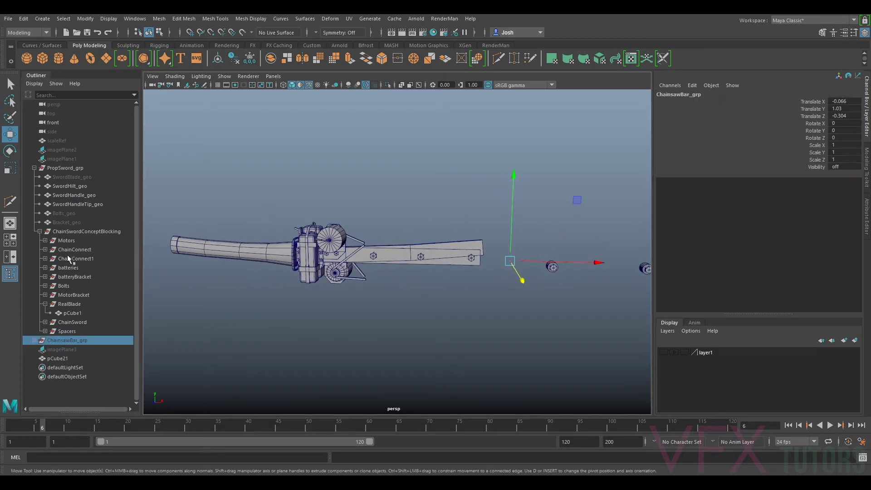
pyautogui.click(40, 231)
pyautogui.click(66, 167)
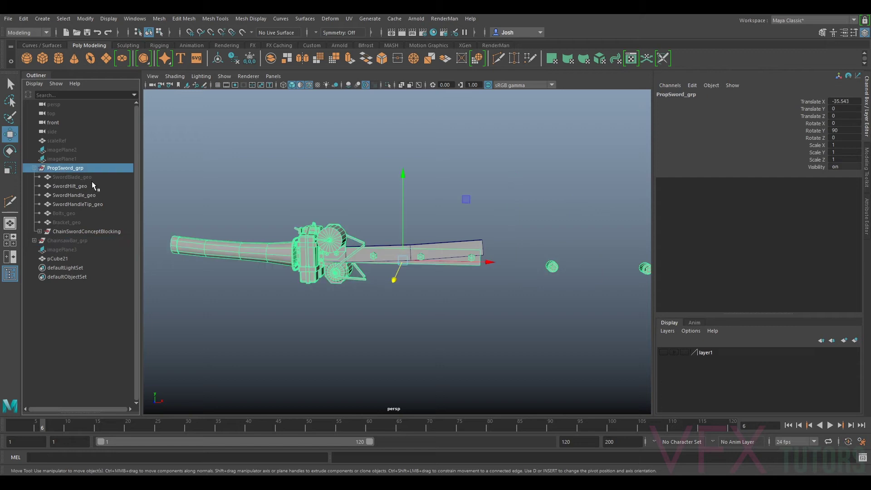
pyautogui.hotkey('ctrl', 'h')
# Unhide the katana reference imagePlane3 and switch the viewport to the front orthographic view
pyautogui.click(61, 250)
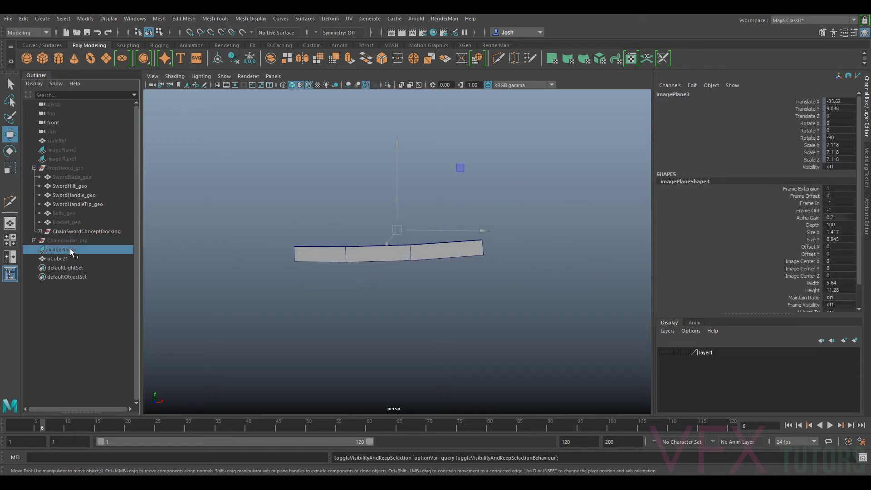
pyautogui.hotkey('ctrl', 'h')
pyautogui.keyDown('alt'); pyautogui.moveTo(418, 268); pyautogui.dragTo(353, 295); pyautogui.keyUp('alt')
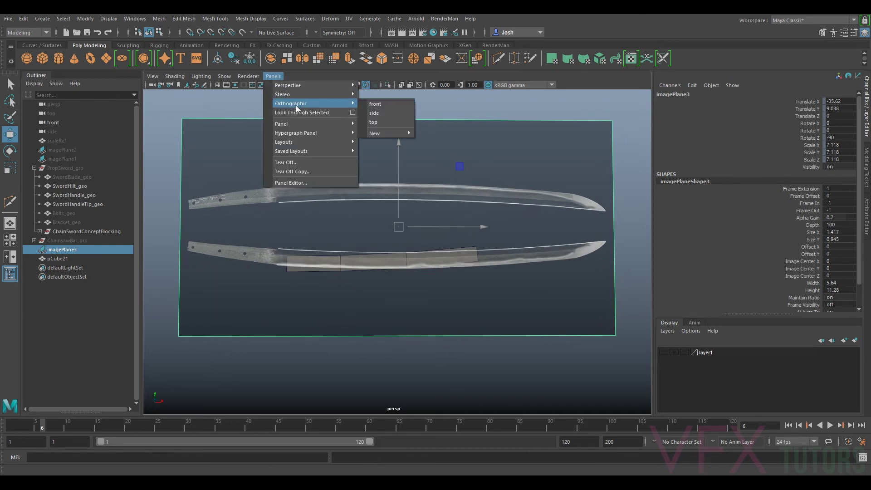
pyautogui.click(383, 104)
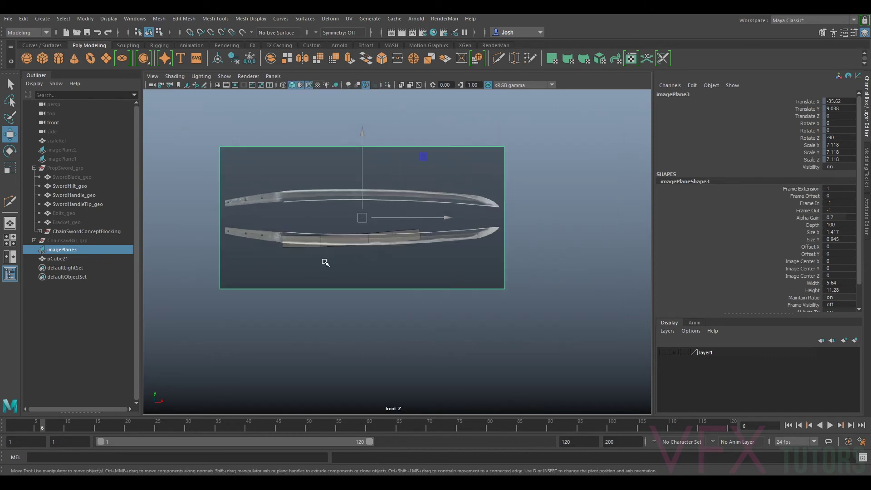
pyautogui.keyDown('alt'); pyautogui.moveTo(332, 257); pyautogui.dragTo(353, 251, button='middle'); pyautogui.keyUp('alt')
pyautogui.scroll(4, 356, 256)
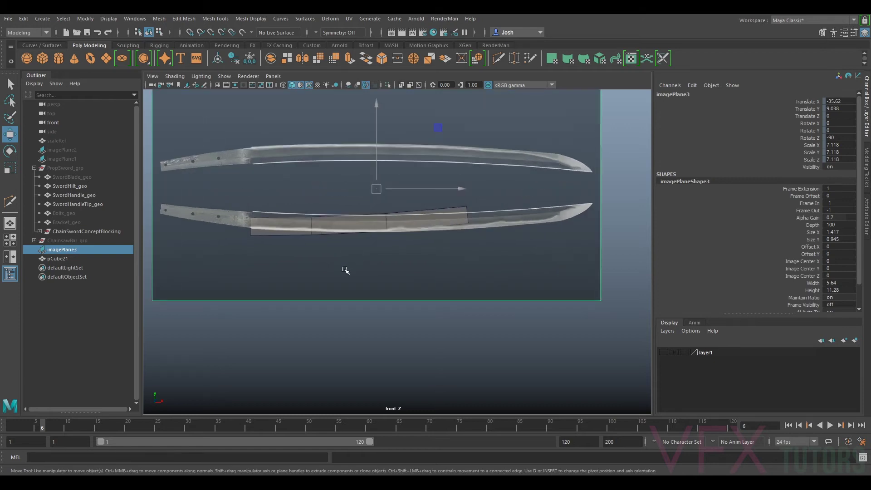
# Align pCube21 with the lower katana in the reference, with Rotate X at 0 and Translate Y at 2.813
pyautogui.click(367, 225)
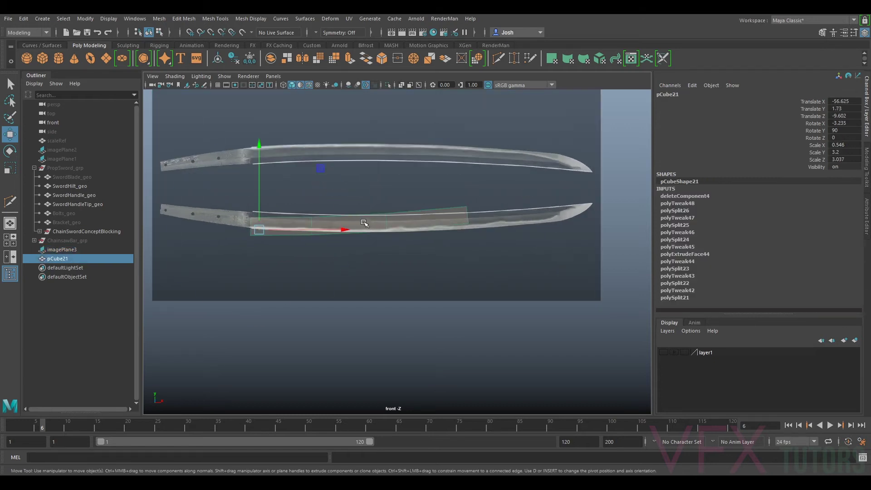
pyautogui.press('e')
pyautogui.scroll(3, 361, 236)
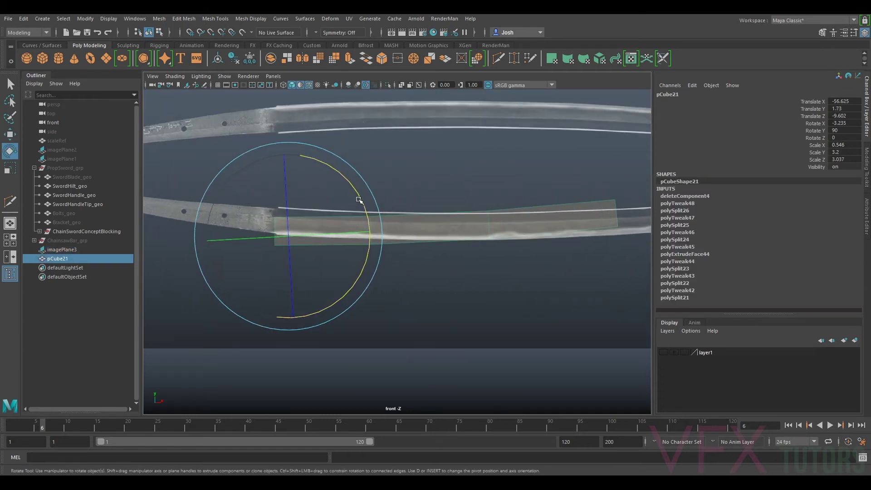
pyautogui.moveTo(358, 200); pyautogui.dragTo(362, 202)
pyautogui.press('w')
pyautogui.moveTo(288, 221); pyautogui.dragTo(289, 212)
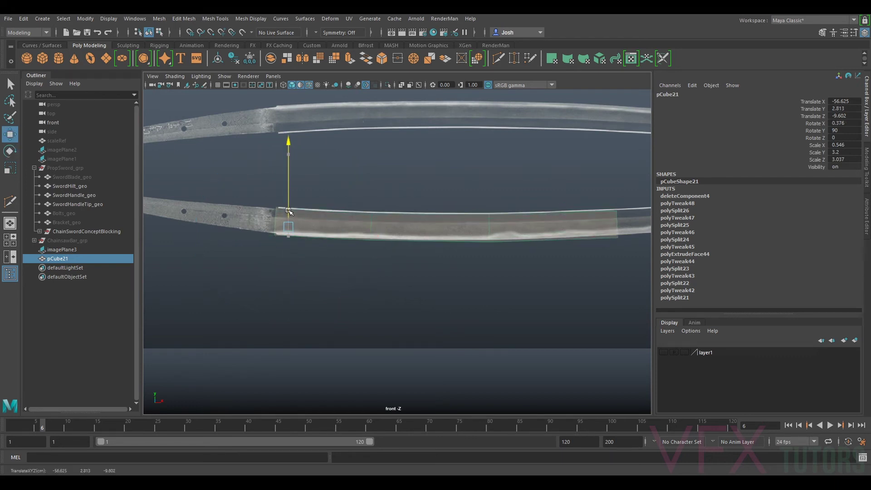
pyautogui.press('e')
pyautogui.moveTo(350, 179); pyautogui.dragTo(356, 177)
pyautogui.keyDown('alt'); pyautogui.moveTo(588, 215); pyautogui.dragTo(484, 221, button='middle'); pyautogui.keyUp('alt')
pyautogui.keyDown('alt'); pyautogui.moveTo(390, 232); pyautogui.dragTo(530, 240, button='middle'); pyautogui.keyUp('alt')
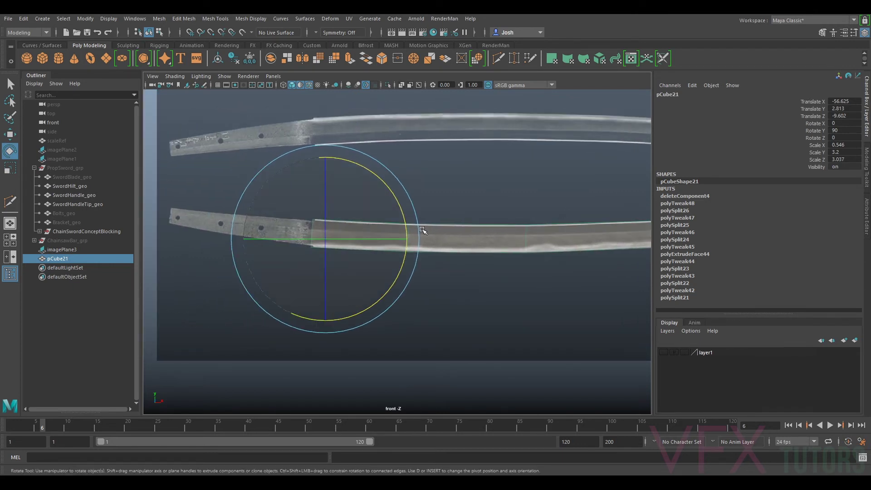
pyautogui.scroll(3, 562, 216)
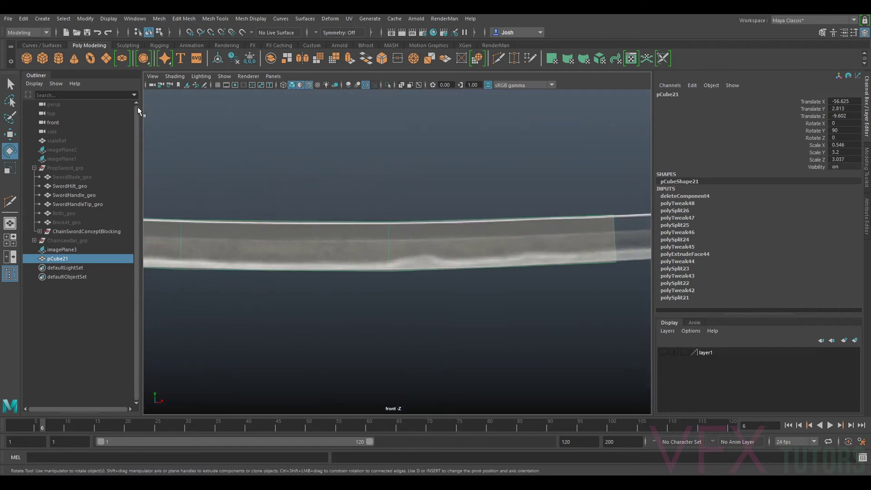
# Switch to the perspective view and move pCube21 out in front of the reference plane, to Translate Z 5.413
pyautogui.click(273, 76)
pyautogui.moveTo(317, 86)
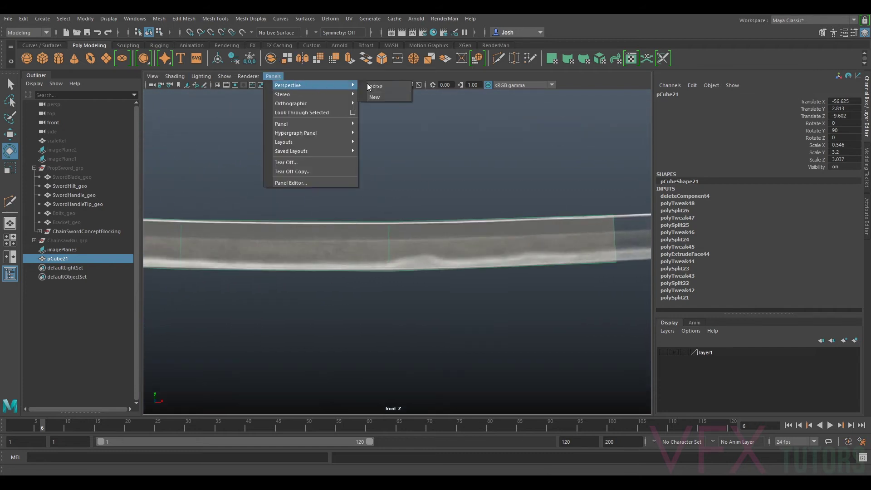
pyautogui.click(383, 86)
pyautogui.keyDown('alt'); pyautogui.moveTo(395, 227); pyautogui.dragTo(423, 226); pyautogui.keyUp('alt')
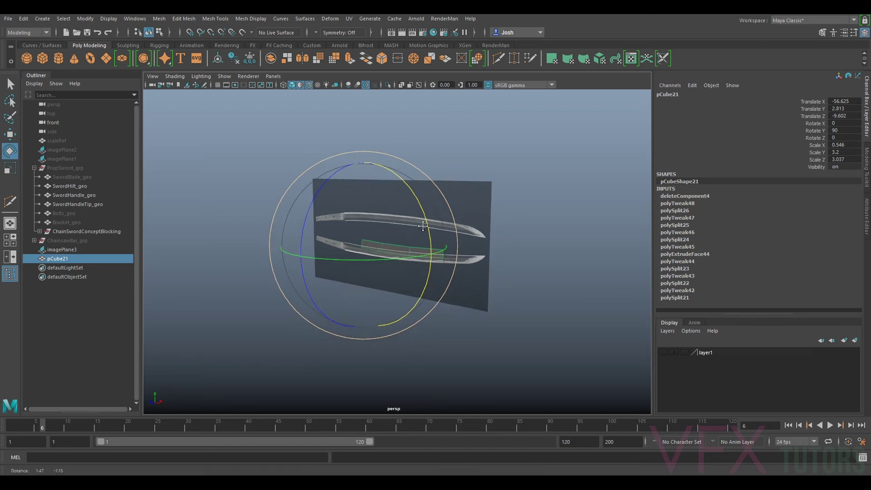
pyautogui.keyDown('alt'); pyautogui.moveTo(423, 226); pyautogui.dragTo(358, 204, button='middle'); pyautogui.keyUp('alt')
pyautogui.scroll(6, 357, 204)
pyautogui.moveTo(358, 204)
pyautogui.keyDown('alt'); pyautogui.mouseDown()
pyautogui.moveTo(346, 217)
pyautogui.moveTo(325, 198)
pyautogui.moveTo(295, 208)
pyautogui.moveTo(362, 214)
pyautogui.mouseUp(); pyautogui.keyUp('alt')
pyautogui.scroll(-6, 324, 198)
pyautogui.press('w')
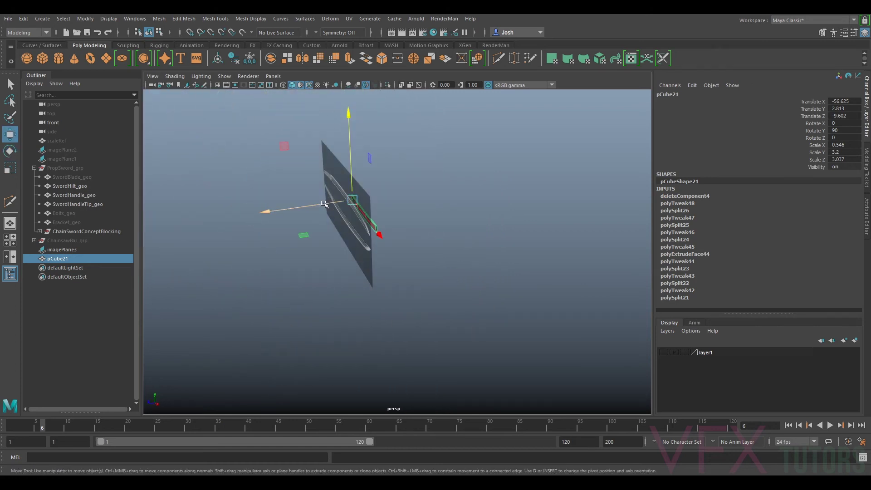
pyautogui.scroll(8, 319, 224)
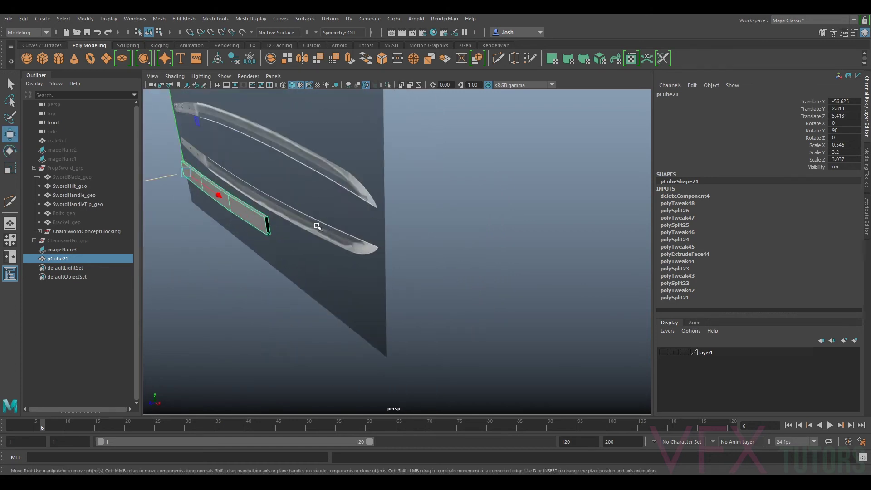
# Close the open end of the shortened blade by bridging its two opposite vertical edges
pyautogui.keyDown('alt'); pyautogui.moveTo(319, 223); pyautogui.dragTo(409, 230, button='middle'); pyautogui.keyUp('alt')
pyautogui.scroll(5, 404, 231)
pyautogui.moveTo(264, 180)
pyautogui.mouseDown(button='right')
pyautogui.moveTo(266, 159)
pyautogui.moveTo(265, 172)
pyautogui.mouseUp(button='right')
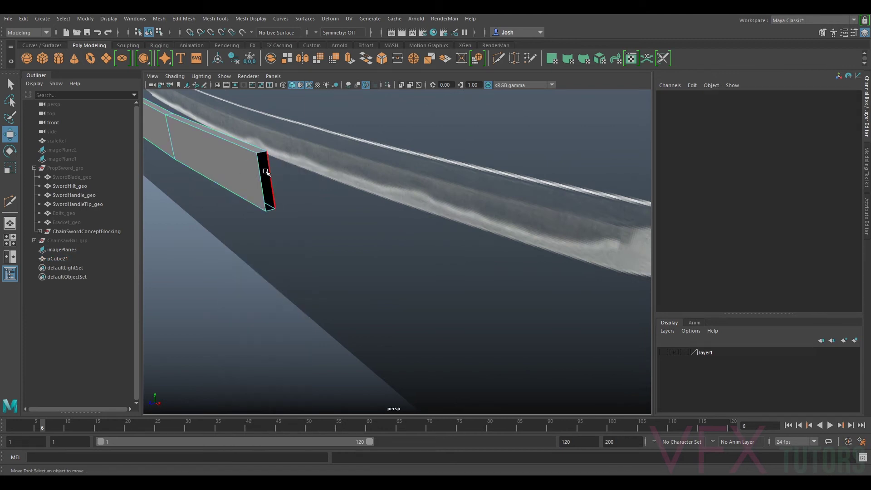
pyautogui.click(265, 173)
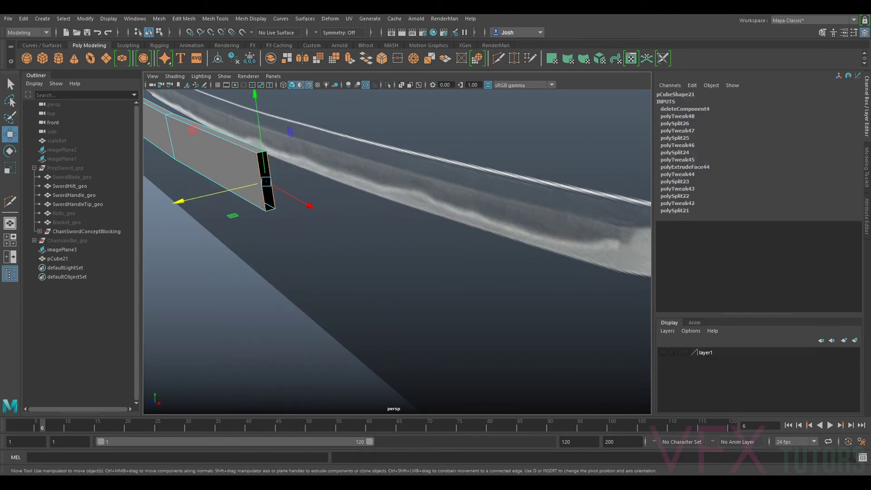
pyautogui.click(865, 184)
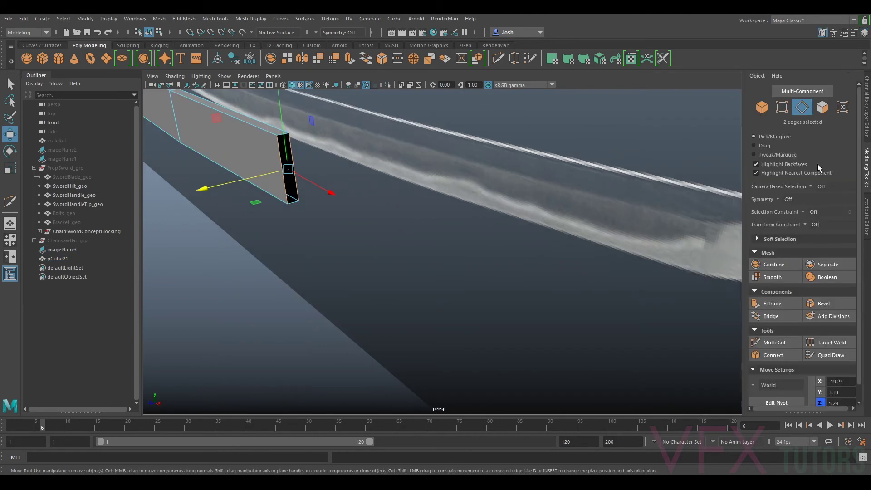
pyautogui.click(771, 317)
pyautogui.scroll(-5, 392, 244)
pyautogui.moveTo(392, 244)
pyautogui.keyDown('alt'); pyautogui.mouseDown()
pyautogui.moveTo(361, 252)
pyautogui.moveTo(445, 240)
pyautogui.moveTo(405, 243)
pyautogui.mouseUp(); pyautogui.keyUp('alt')
pyautogui.scroll(4, 419, 239)
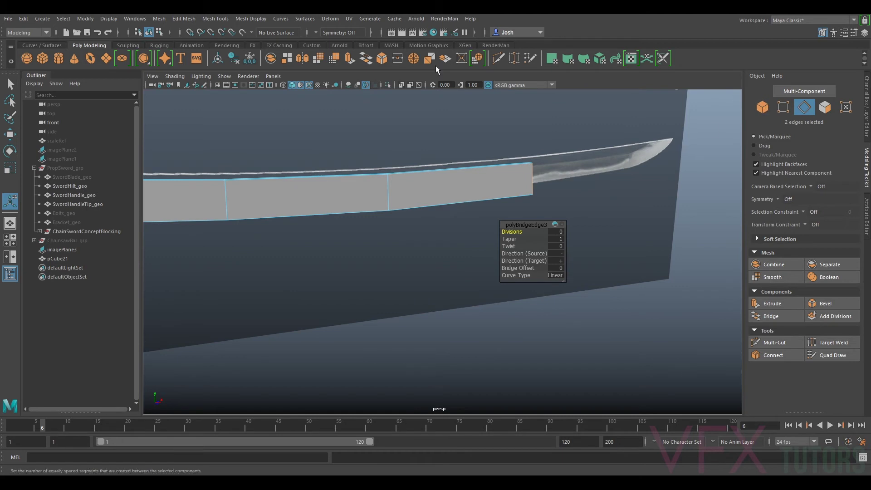
# Return to object selection, switch to the front orthographic view and turn on X-Ray shading
pyautogui.click(762, 111)
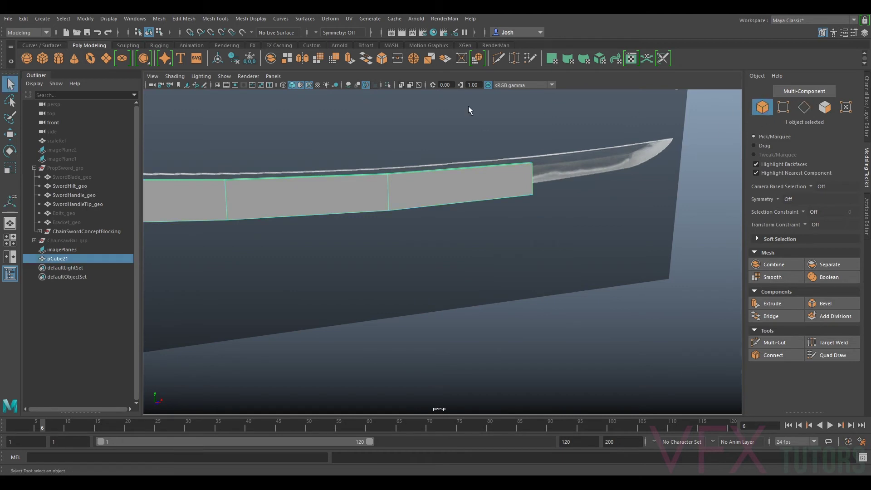
pyautogui.click(274, 77)
pyautogui.moveTo(318, 103)
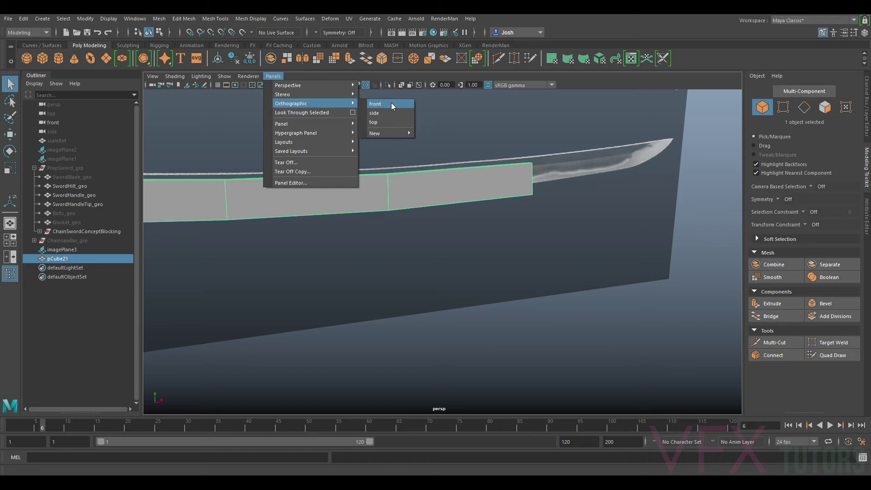
pyautogui.click(385, 107)
pyautogui.scroll(-4, 292, 107)
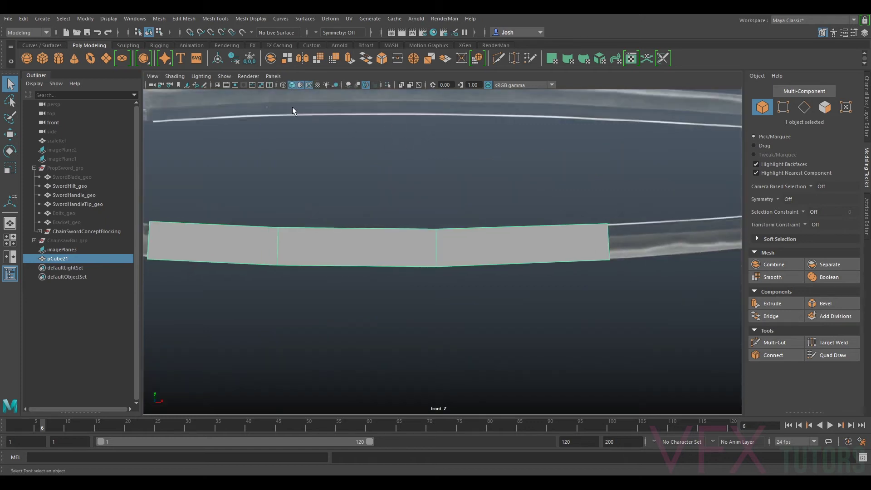
pyautogui.click(177, 77)
pyautogui.click(189, 158)
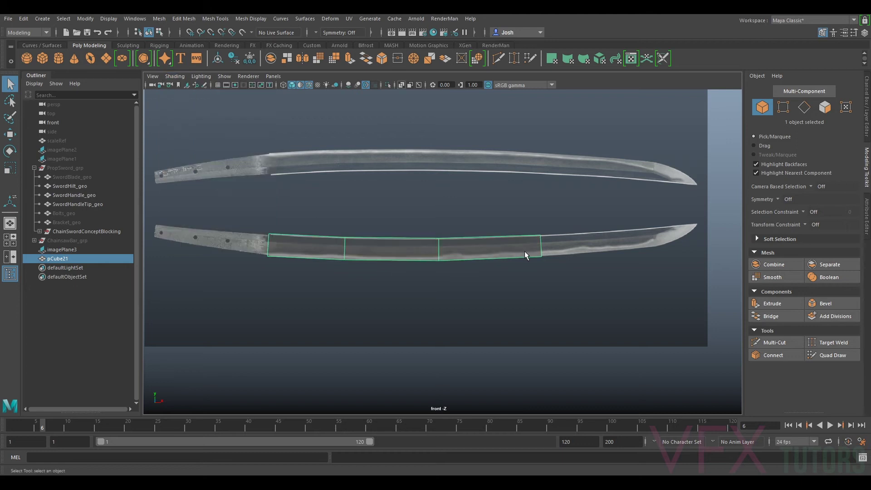
# Insert a lengthwise edge loop along the blade with Multi-Cut, slightly above mid-height, following the reference, and return to object selection
pyautogui.scroll(3, 525, 251)
pyautogui.keyDown('alt'); pyautogui.moveTo(621, 233); pyautogui.dragTo(453, 207, button='middle'); pyautogui.keyUp('alt')
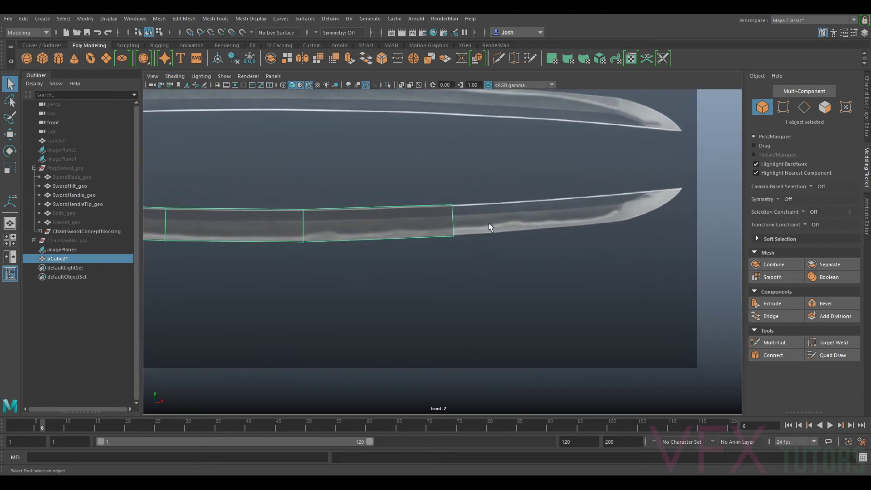
pyautogui.keyDown('alt'); pyautogui.moveTo(488, 227); pyautogui.dragTo(591, 232, button='right'); pyautogui.keyUp('alt')
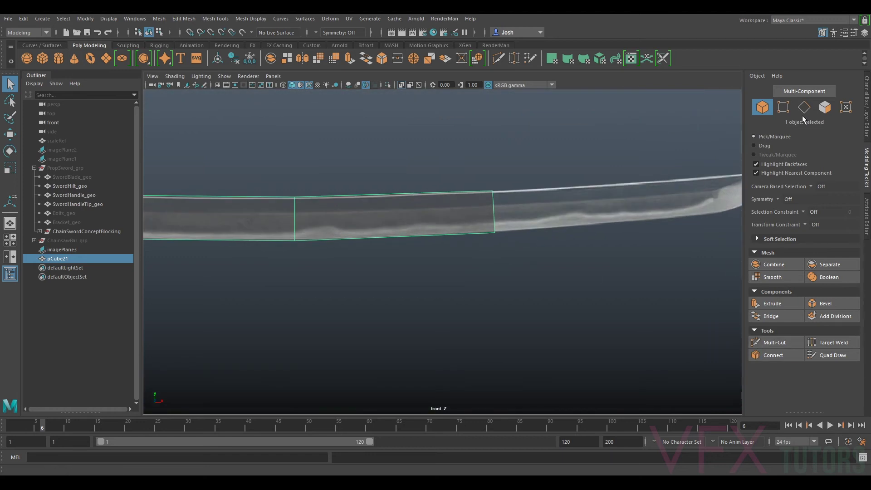
pyautogui.click(774, 343)
pyautogui.keyDown('ctrl'); pyautogui.click(492, 208); pyautogui.keyUp('ctrl')
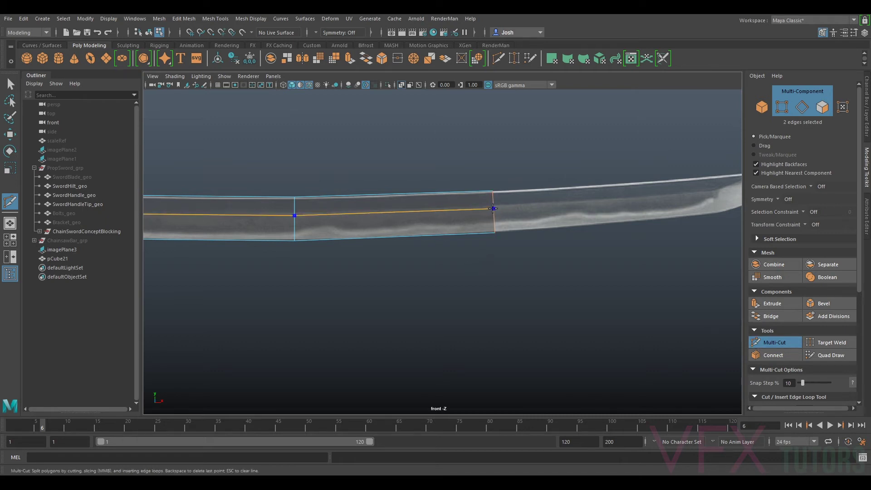
pyautogui.keyDown('ctrl'); pyautogui.click(493, 207); pyautogui.keyUp('ctrl')
pyautogui.scroll(-4, 440, 250)
pyautogui.keyDown('alt'); pyautogui.moveTo(327, 261); pyautogui.dragTo(594, 262, button='middle'); pyautogui.keyUp('alt')
pyautogui.scroll(5, 390, 251)
pyautogui.click(331, 232)
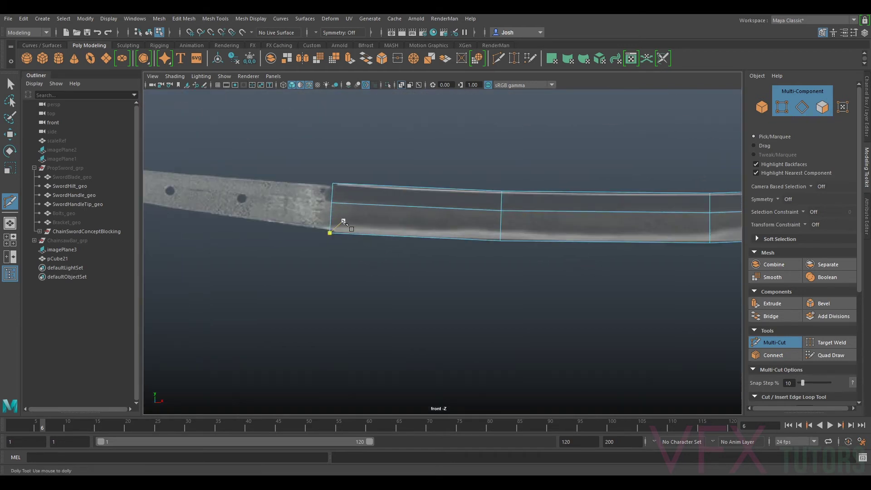
pyautogui.click(764, 109)
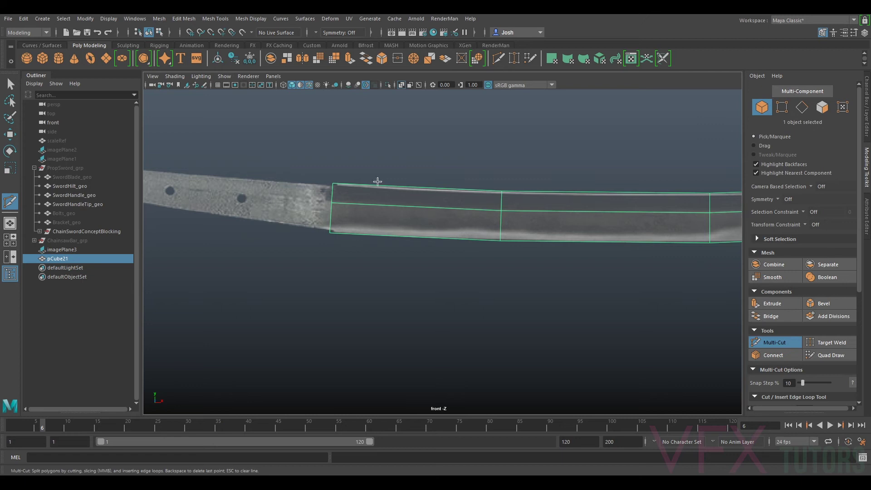
pyautogui.press('q')
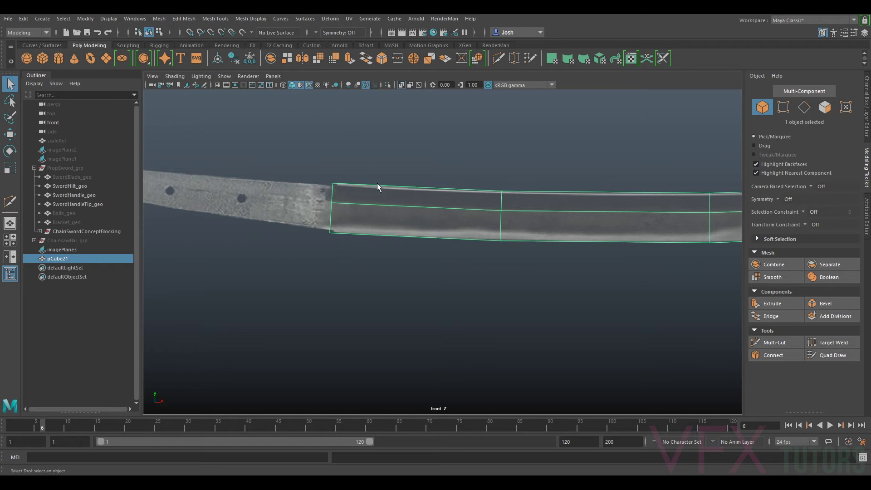
# Switch back to the perspective view and turn off X-Ray shading
pyautogui.click(274, 76)
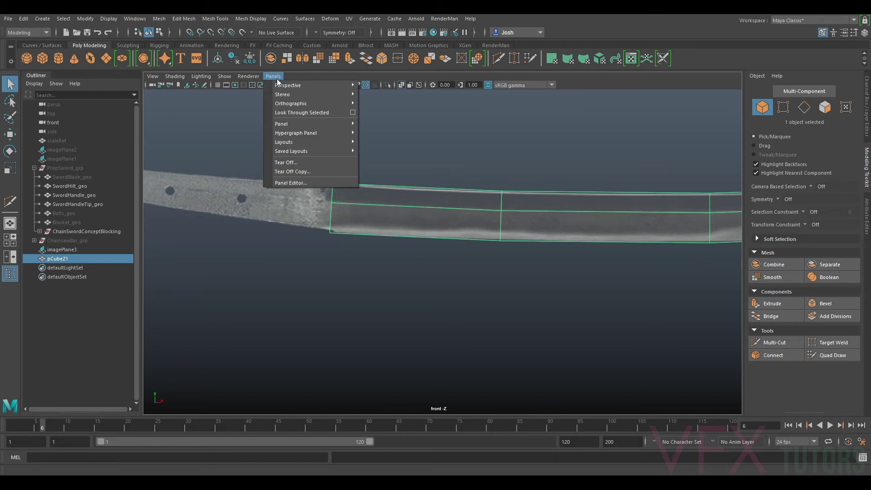
pyautogui.moveTo(283, 84)
pyautogui.click(402, 86)
pyautogui.moveTo(410, 180)
pyautogui.keyDown('alt'); pyautogui.mouseDown()
pyautogui.moveTo(406, 191)
pyautogui.moveTo(429, 187)
pyautogui.mouseUp(); pyautogui.keyUp('alt')
pyautogui.click(174, 77)
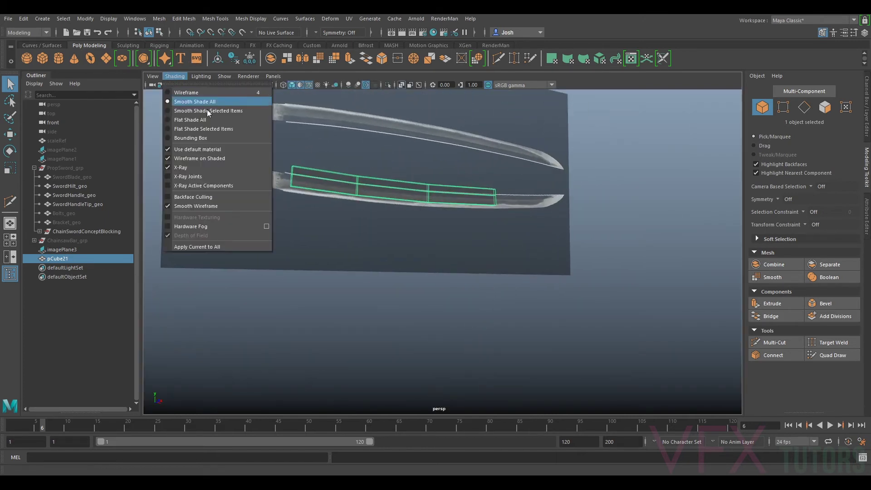
pyautogui.click(182, 167)
pyautogui.scroll(2, 440, 214)
pyautogui.scroll(3, 440, 214)
pyautogui.keyDown('alt'); pyautogui.moveTo(440, 214); pyautogui.dragTo(525, 197); pyautogui.keyUp('alt')
pyautogui.keyDown('alt'); pyautogui.moveTo(525, 196); pyautogui.dragTo(453, 217, button='middle'); pyautogui.keyUp('alt')
pyautogui.scroll(2, 452, 217)
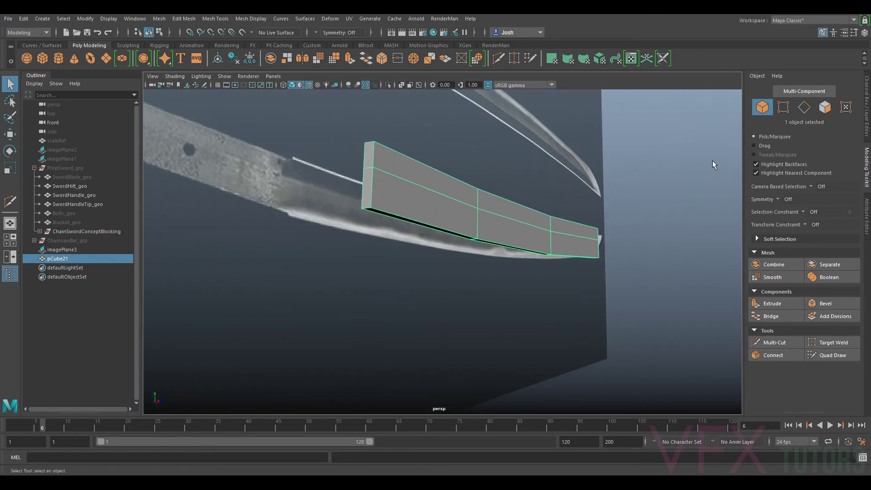
# Select the three underside faces of the blade and scale their width down to form a sharp cutting edge
pyautogui.click(824, 112)
pyautogui.keyDown('alt'); pyautogui.moveTo(533, 235); pyautogui.dragTo(423, 183); pyautogui.keyUp('alt')
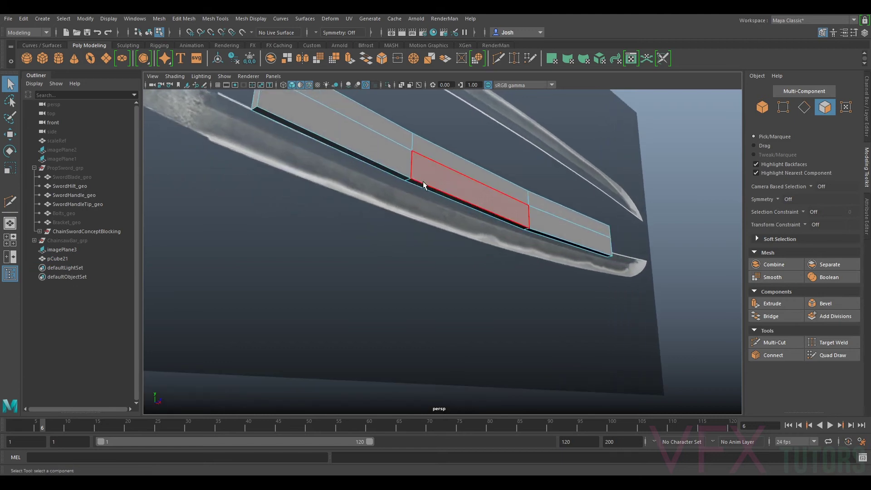
pyautogui.click(374, 167)
pyautogui.keyDown('shift'); pyautogui.click(421, 188); pyautogui.keyUp('shift')
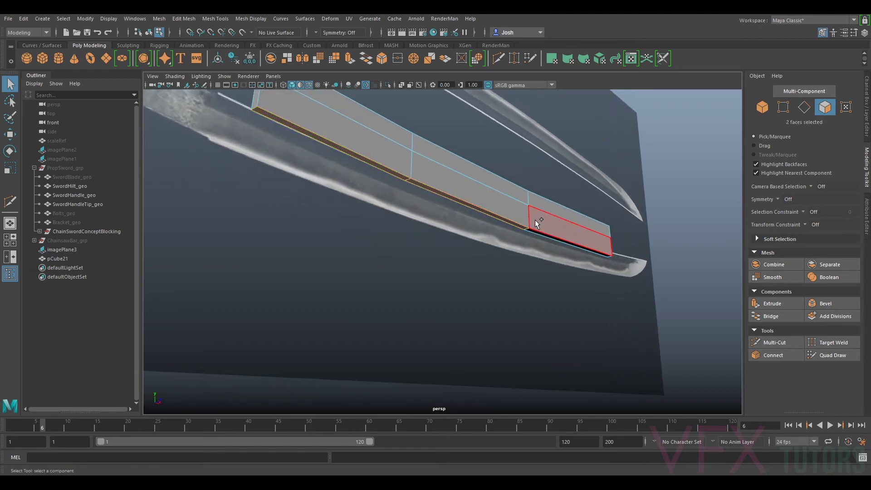
pyautogui.press('r')
pyautogui.keyDown('alt'); pyautogui.moveTo(547, 233); pyautogui.dragTo(442, 258); pyautogui.keyUp('alt')
pyautogui.scroll(10, 441, 259)
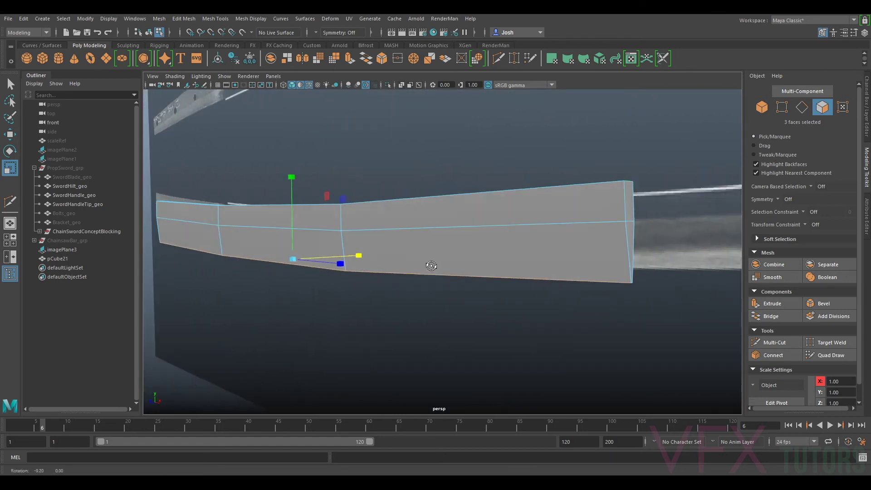
pyautogui.keyDown('alt'); pyautogui.moveTo(584, 223); pyautogui.dragTo(554, 223); pyautogui.keyUp('alt')
# Examine the blade's tapered profile and end vertices against the reference from several angles in vertex mode
pyautogui.click(782, 107)
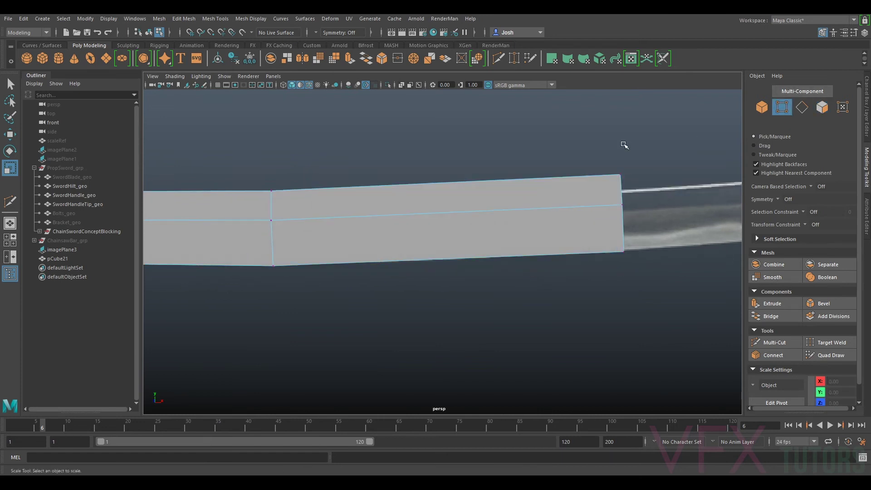
pyautogui.scroll(-5, 555, 164)
pyautogui.scroll(5, 533, 209)
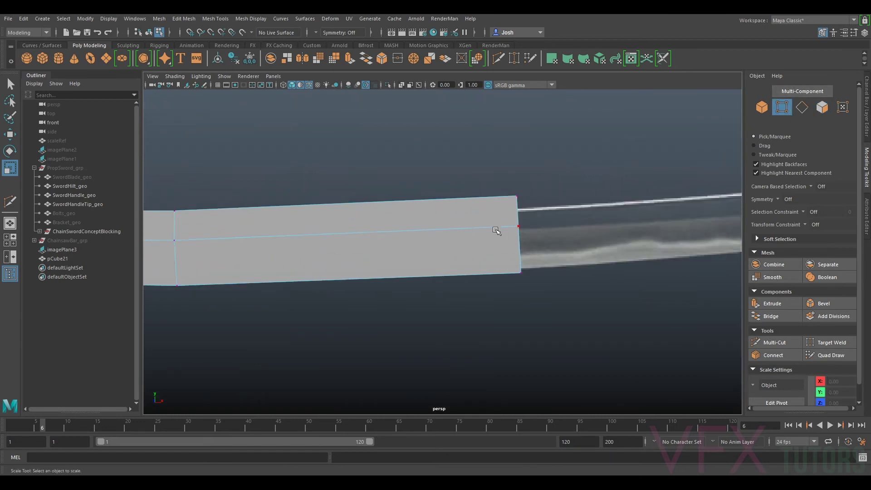
pyautogui.scroll(-4, 566, 189)
pyautogui.keyDown('alt'); pyautogui.moveTo(568, 188); pyautogui.dragTo(293, 219); pyautogui.keyUp('alt')
pyautogui.keyDown('alt'); pyautogui.moveTo(517, 208); pyautogui.dragTo(414, 223, button='middle'); pyautogui.keyUp('alt')
pyautogui.keyDown('alt'); pyautogui.moveTo(414, 224); pyautogui.dragTo(505, 241, button='right'); pyautogui.keyUp('alt')
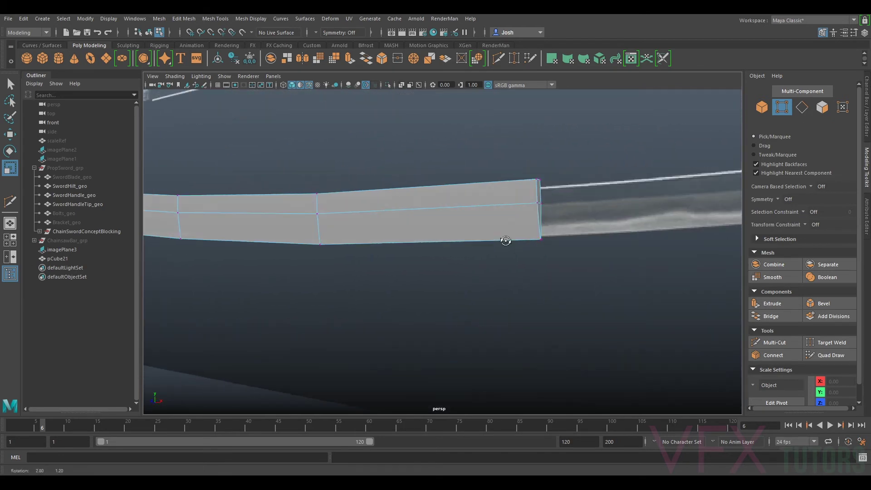
pyautogui.keyDown('alt'); pyautogui.moveTo(505, 240); pyautogui.dragTo(483, 244); pyautogui.keyUp('alt')
pyautogui.keyDown('alt'); pyautogui.moveTo(301, 267); pyautogui.dragTo(423, 194, button='right'); pyautogui.keyUp('alt')
pyautogui.keyDown('alt'); pyautogui.moveTo(384, 188); pyautogui.dragTo(474, 192); pyautogui.keyUp('alt')
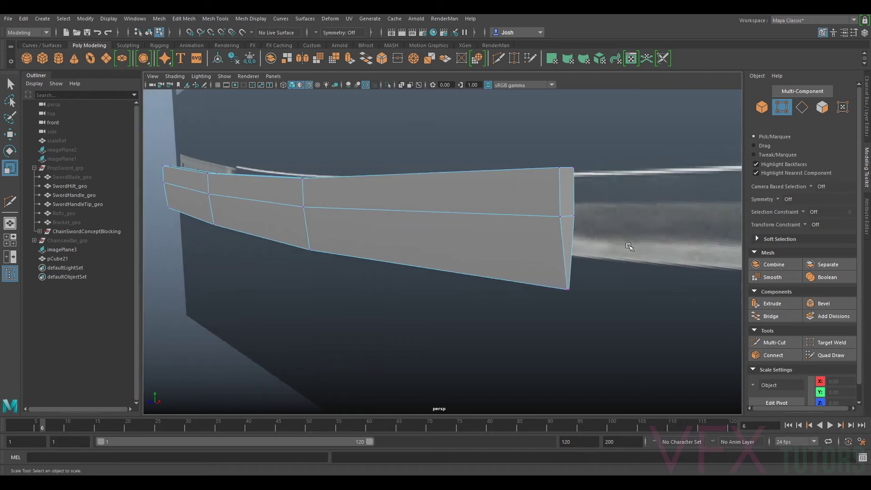
# Preview the blade in smooth mesh display in edge mode, and return it to the unsmoothed display
pyautogui.click(807, 109)
pyautogui.keyDown('alt'); pyautogui.moveTo(532, 243); pyautogui.dragTo(490, 204); pyautogui.keyUp('alt')
pyautogui.keyDown('alt'); pyautogui.moveTo(490, 205); pyautogui.dragTo(517, 361, button='middle'); pyautogui.keyUp('alt')
pyautogui.keyDown('alt'); pyautogui.moveTo(455, 200); pyautogui.dragTo(513, 180, button='right'); pyautogui.keyUp('alt')
pyautogui.keyDown('alt'); pyautogui.moveTo(513, 180); pyautogui.dragTo(514, 173, button='middle'); pyautogui.keyUp('alt')
pyautogui.press('3')
pyautogui.press('1')
pyautogui.keyDown('alt'); pyautogui.moveTo(479, 332); pyautogui.dragTo(486, 311); pyautogui.keyUp('alt')
pyautogui.press('3')
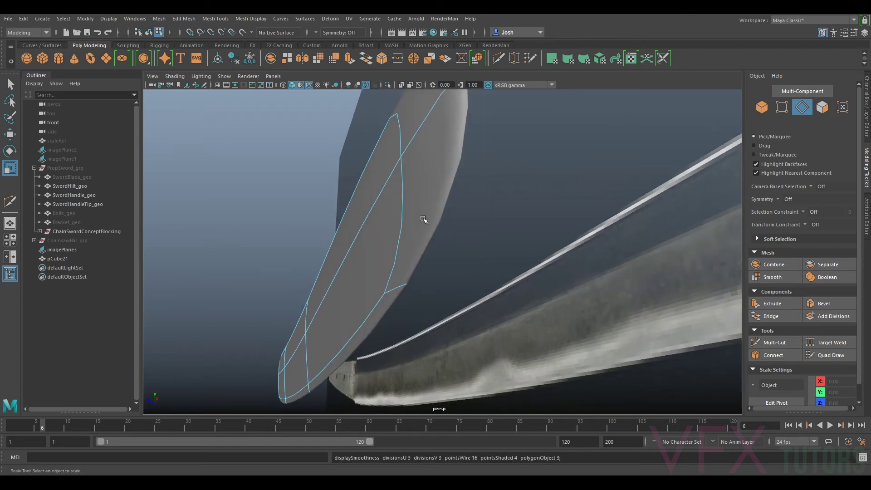
pyautogui.press('1')
pyautogui.keyDown('alt'); pyautogui.moveTo(511, 210); pyautogui.dragTo(458, 236); pyautogui.keyUp('alt')
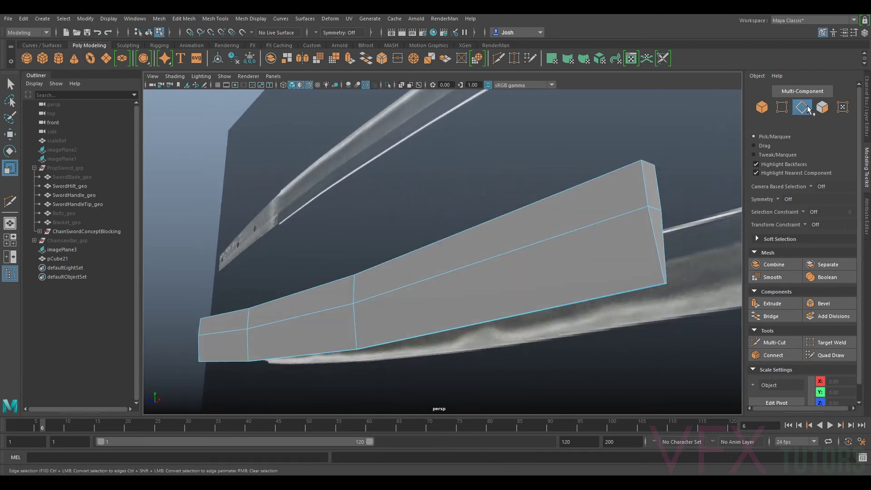
# Bevel the lengthwise edge loop around the blade with 2 segments and a fraction of 0.08, and return to object selection
pyautogui.doubleClick(612, 216)
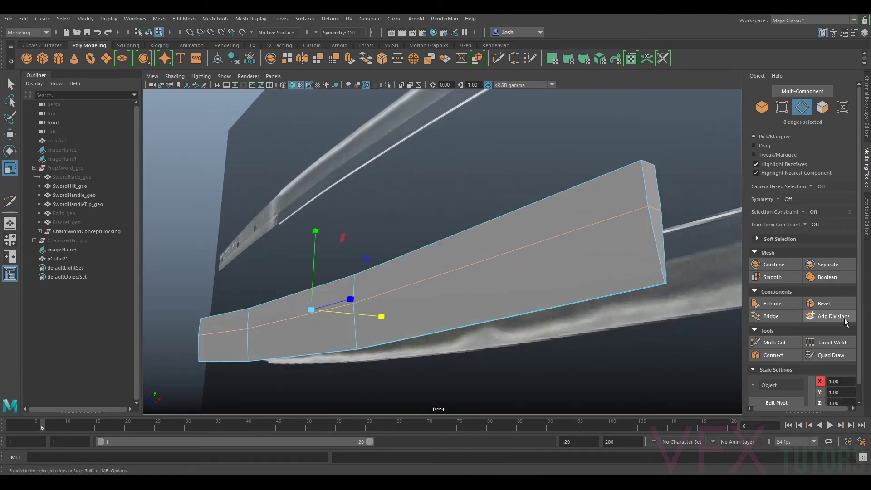
pyautogui.click(820, 304)
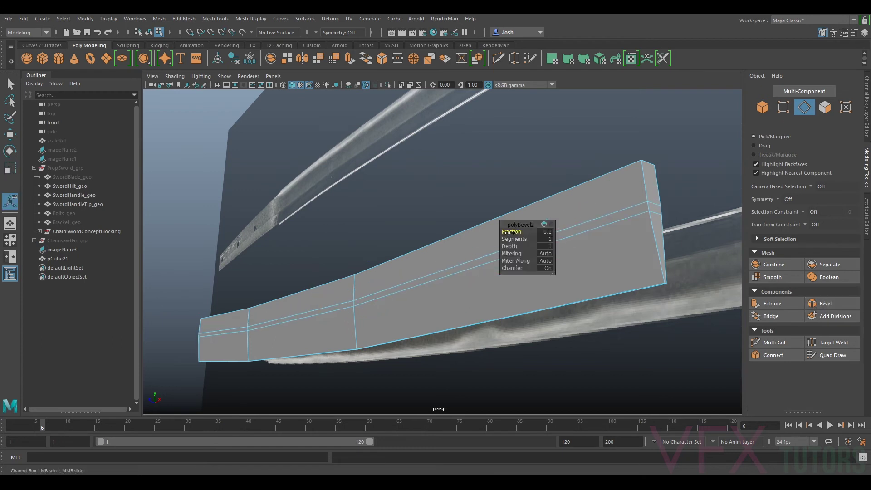
pyautogui.moveTo(514, 239); pyautogui.dragTo(551, 233)
pyautogui.click(550, 232)
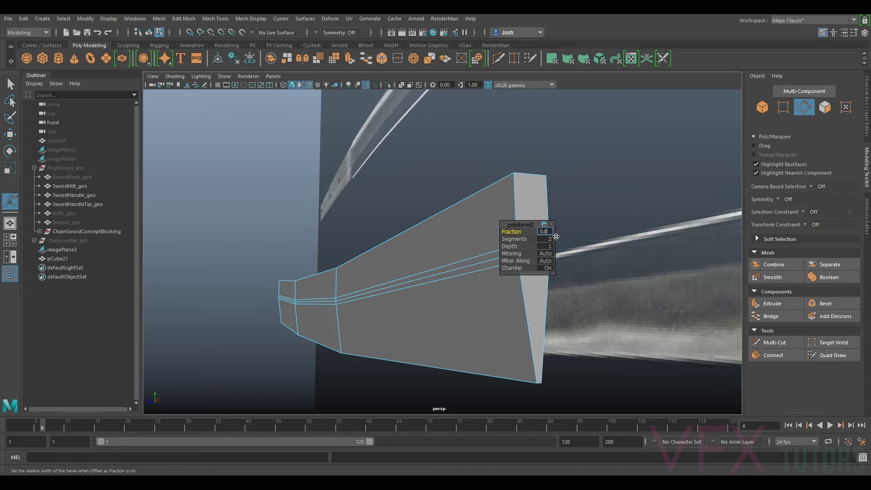
pyautogui.write('0.08')
pyautogui.press('Return')
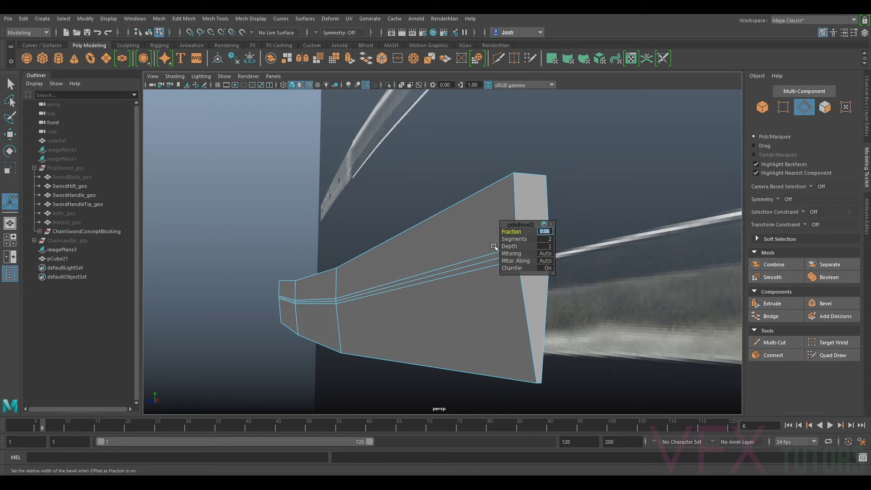
pyautogui.moveTo(380, 273); pyautogui.dragTo(425, 215, button='right')
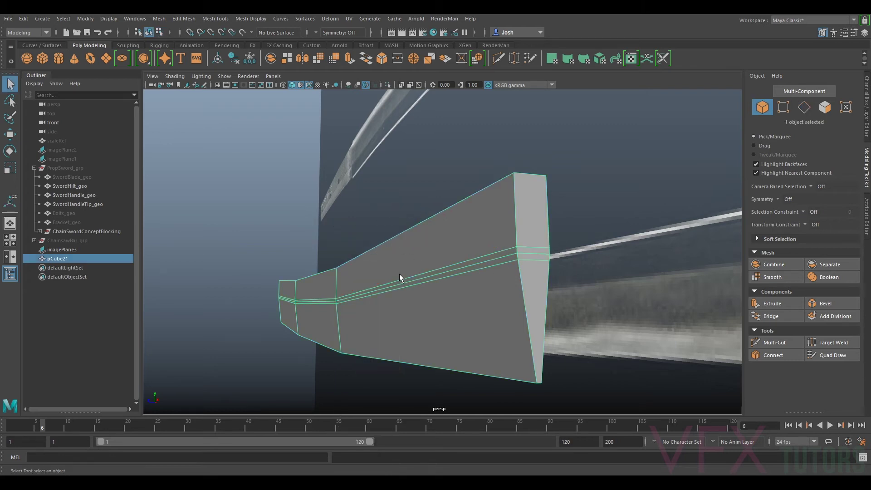
# Preview the blade in smooth mesh display, check its shape, and return it to the unsmoothed display
pyautogui.press('3')
pyautogui.click(227, 265)
pyautogui.keyDown('alt'); pyautogui.moveTo(262, 257); pyautogui.dragTo(359, 292); pyautogui.keyUp('alt')
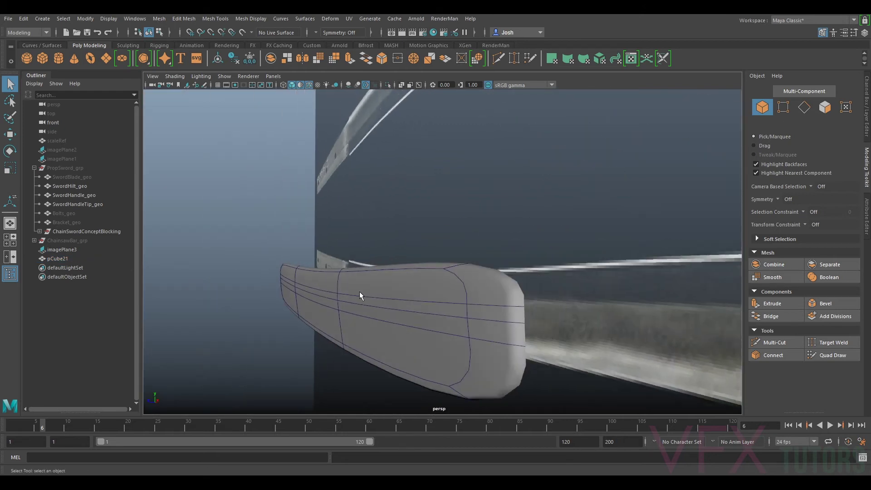
pyautogui.click(372, 300)
pyautogui.press('1')
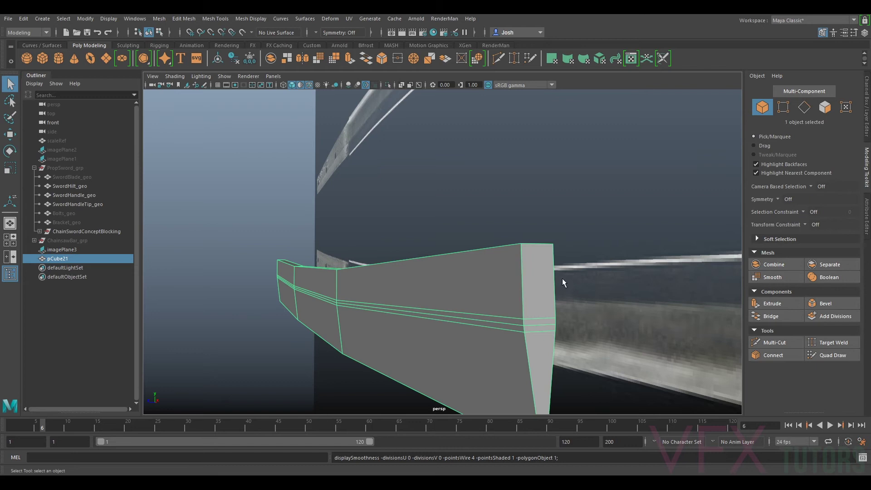
# Reduce the fraction of the blade's lengthwise ridge bevel to 0.06
pyautogui.click(868, 200)
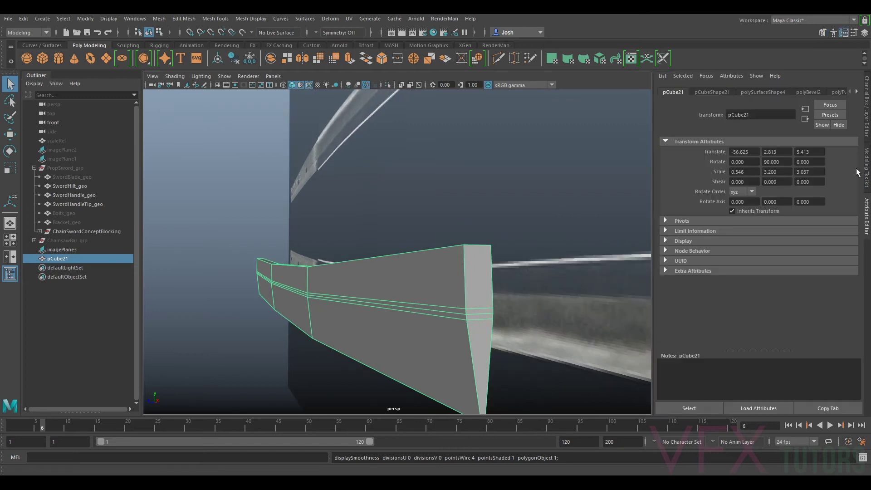
pyautogui.click(803, 93)
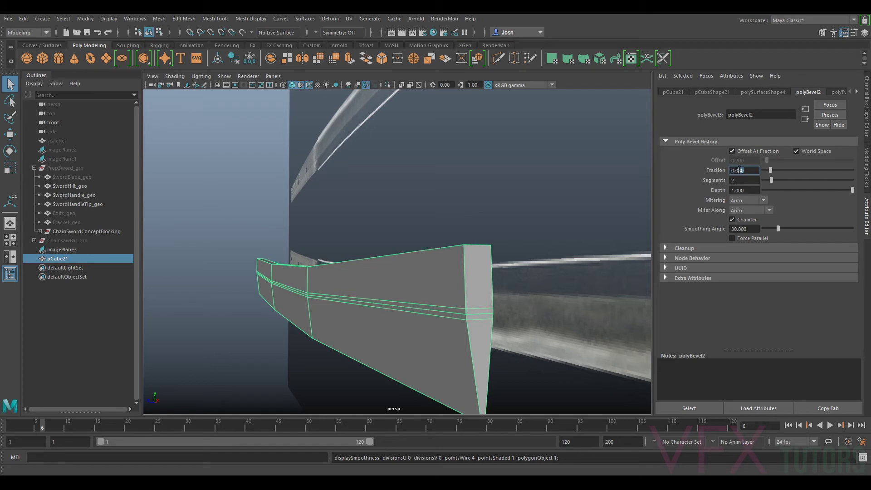
pyautogui.press('Return')
pyautogui.keyDown('alt'); pyautogui.moveTo(426, 302); pyautogui.dragTo(429, 253); pyautogui.keyUp('alt')
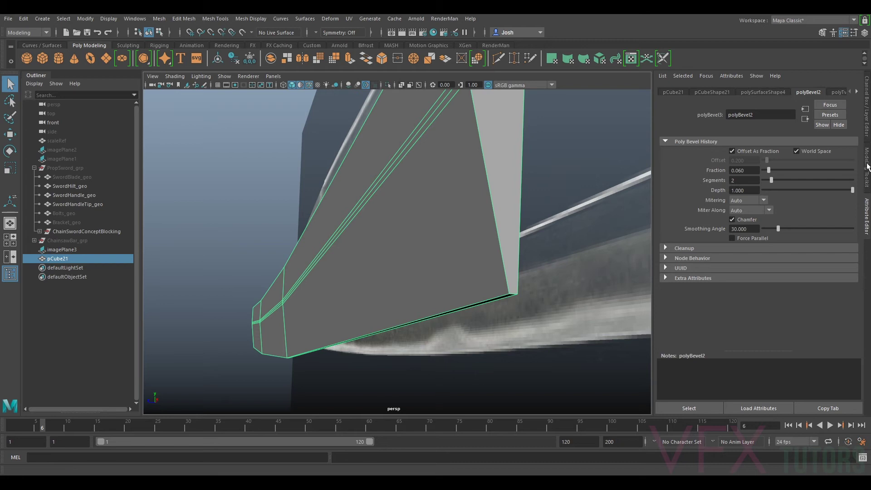
# Insert an edge loop along the centre of the blade's thickness with Multi-Cut, running around its underside and end face
pyautogui.click(866, 166)
pyautogui.click(776, 344)
pyautogui.keyDown('alt'); pyautogui.moveTo(564, 342); pyautogui.dragTo(479, 284); pyautogui.keyUp('alt')
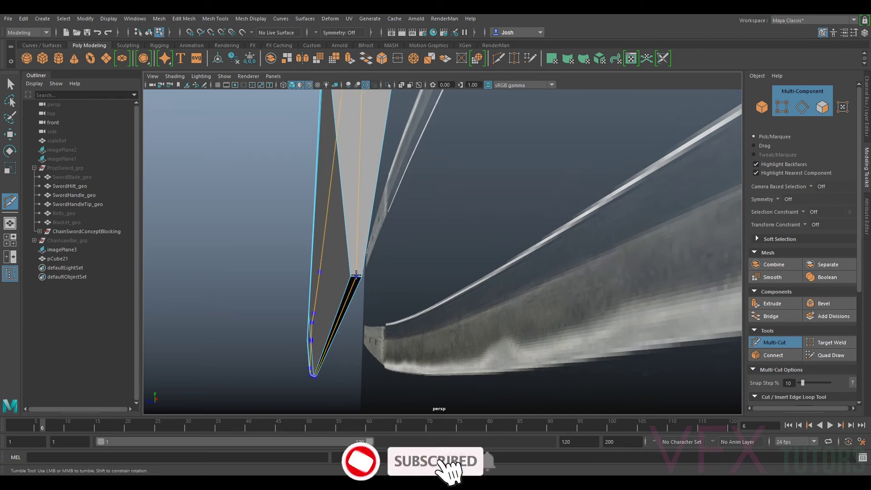
pyautogui.click(767, 342)
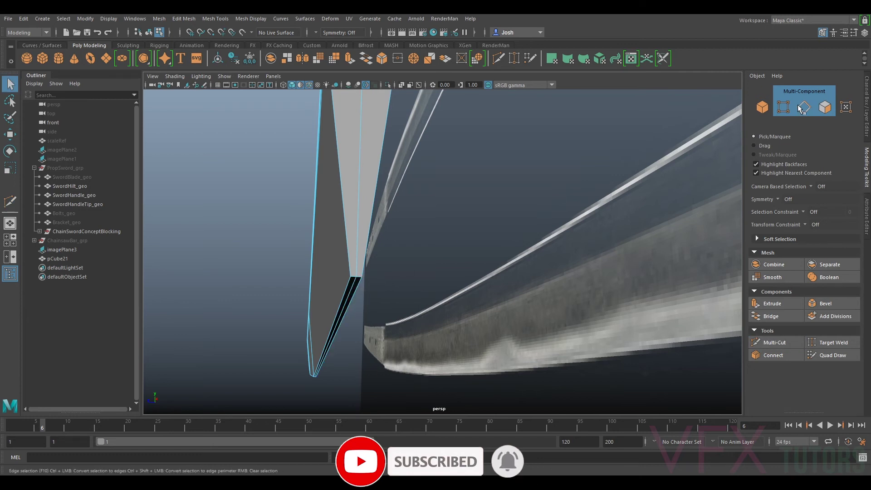
# Select the three central edges along the blade's underside and move them down to form a pointed cutting edge
pyautogui.click(804, 107)
pyautogui.click(351, 292)
pyautogui.keyDown('alt'); pyautogui.moveTo(352, 293); pyautogui.dragTo(470, 257); pyautogui.keyUp('alt')
pyautogui.scroll(3, 471, 257)
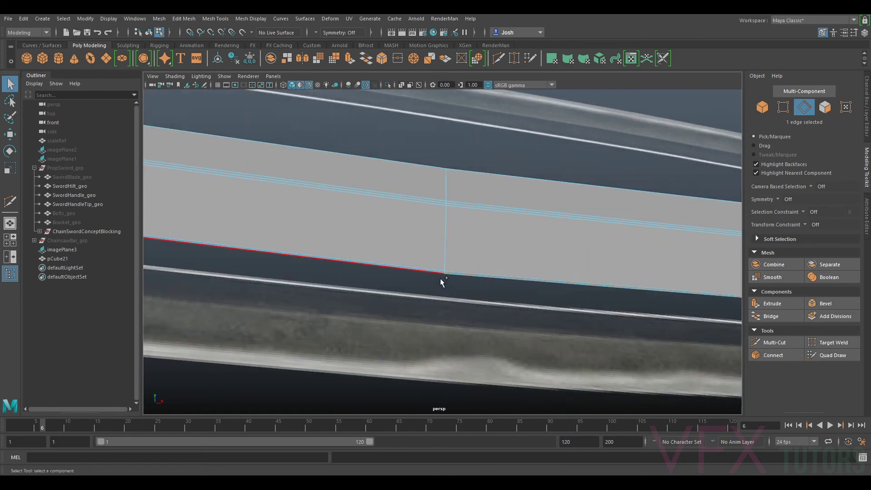
pyautogui.keyDown('shift'); pyautogui.click(437, 272); pyautogui.keyUp('shift')
pyautogui.scroll(2, 437, 277)
pyautogui.hotkey('ctrl', 'z')
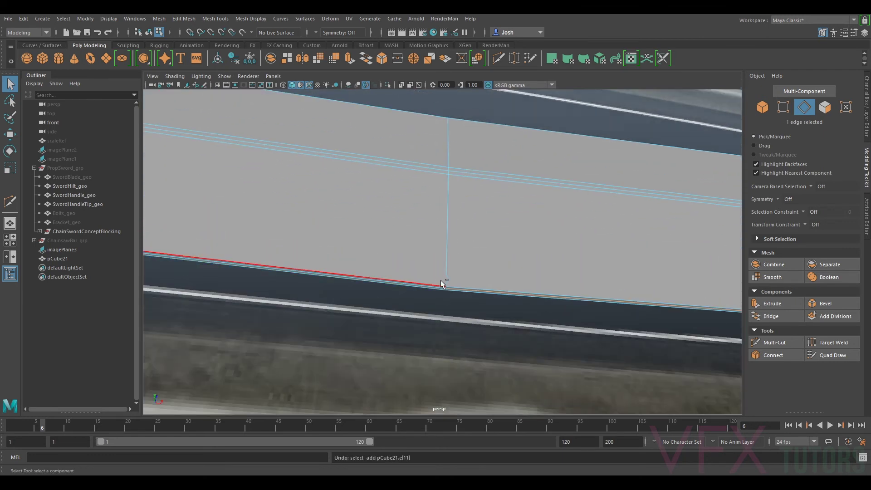
pyautogui.keyDown('shift'); pyautogui.click(438, 286); pyautogui.keyUp('shift')
pyautogui.scroll(-3, 409, 282)
pyautogui.keyDown('alt'); pyautogui.moveTo(368, 273); pyautogui.dragTo(502, 212); pyautogui.keyUp('alt')
pyautogui.keyDown('shift'); pyautogui.click(510, 202); pyautogui.keyUp('shift')
pyautogui.keyDown('shift'); pyautogui.moveTo(518, 195); pyautogui.dragTo(530, 341, button='right'); pyautogui.keyUp('shift')
pyautogui.scroll(-5, 576, 260)
pyautogui.keyDown('alt'); pyautogui.moveTo(628, 245); pyautogui.dragTo(344, 210, button='middle'); pyautogui.keyUp('alt')
pyautogui.scroll(-5, 353, 211)
pyautogui.keyDown('alt'); pyautogui.moveTo(656, 265); pyautogui.dragTo(499, 308); pyautogui.keyUp('alt')
pyautogui.keyDown('alt'); pyautogui.moveTo(498, 308); pyautogui.dragTo(485, 272, button='middle'); pyautogui.keyUp('alt')
pyautogui.scroll(4, 484, 272)
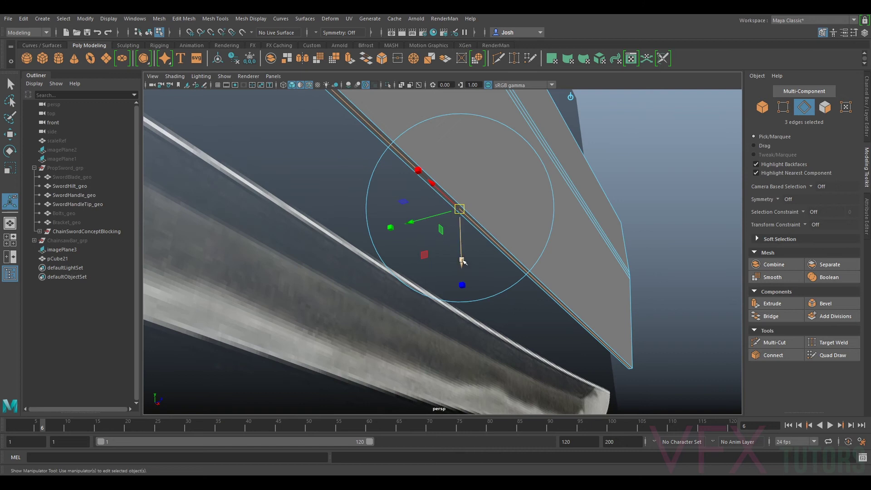
pyautogui.moveTo(459, 259); pyautogui.dragTo(461, 262)
# Select the border edges along the blade's lower side, around its end face and along its upper side
pyautogui.keyDown('alt'); pyautogui.moveTo(629, 275); pyautogui.dragTo(504, 274); pyautogui.keyUp('alt')
pyautogui.doubleClick(677, 176)
pyautogui.keyDown('alt'); pyautogui.moveTo(677, 176); pyautogui.dragTo(497, 211); pyautogui.keyUp('alt')
pyautogui.keyDown('alt'); pyautogui.moveTo(436, 127); pyautogui.dragTo(485, 272); pyautogui.keyUp('alt')
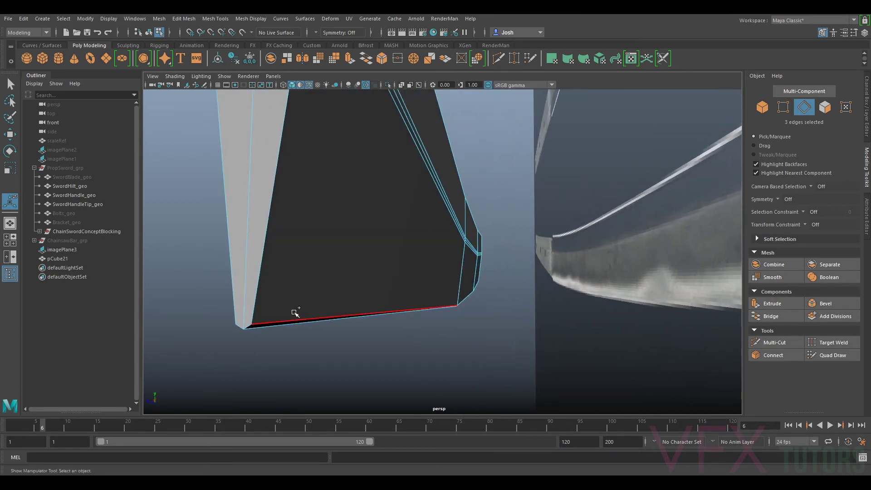
pyautogui.keyDown('alt'); pyautogui.moveTo(310, 248); pyautogui.dragTo(388, 256); pyautogui.keyUp('alt')
pyautogui.keyDown('shift'); pyautogui.doubleClick(405, 244); pyautogui.keyUp('shift')
pyautogui.keyDown('alt'); pyautogui.moveTo(389, 256); pyautogui.dragTo(430, 219, button='middle'); pyautogui.keyUp('alt')
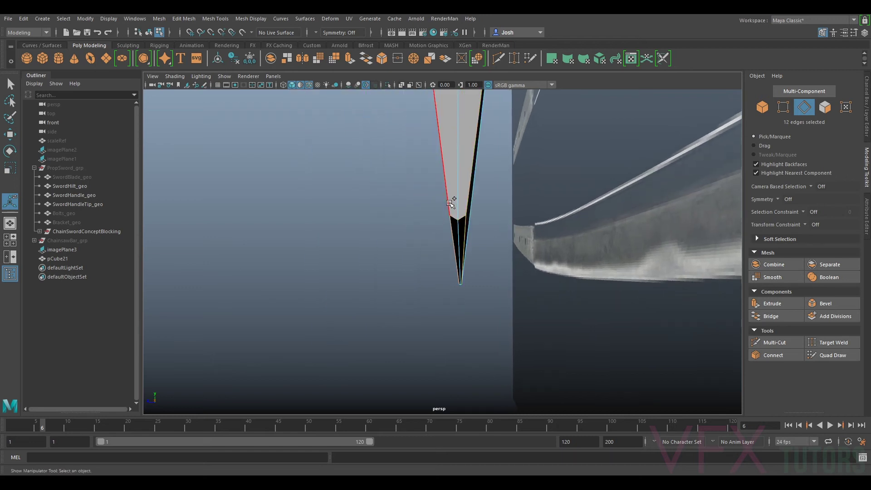
pyautogui.keyDown('alt'); pyautogui.moveTo(504, 161); pyautogui.dragTo(518, 265, button='right'); pyautogui.keyUp('alt')
pyautogui.keyDown('alt'); pyautogui.moveTo(444, 204); pyautogui.dragTo(481, 267); pyautogui.keyUp('alt')
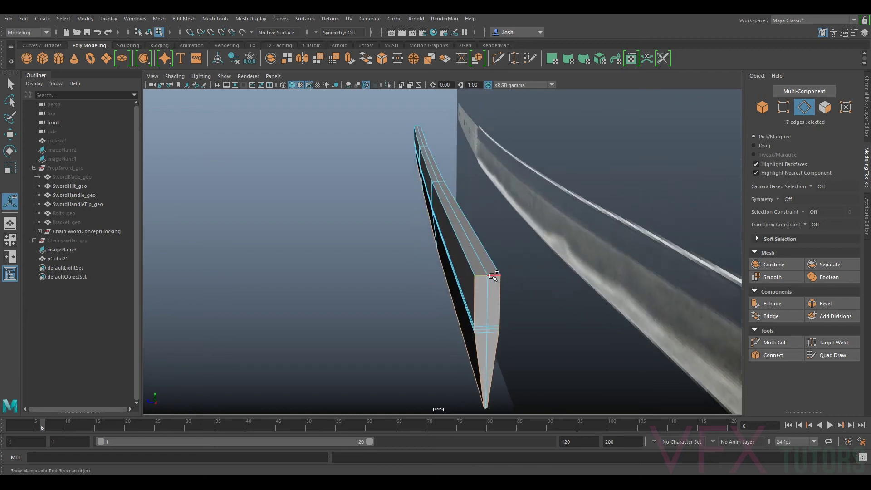
pyautogui.keyDown('alt'); pyautogui.moveTo(493, 261); pyautogui.dragTo(390, 223, button='right'); pyautogui.keyUp('alt')
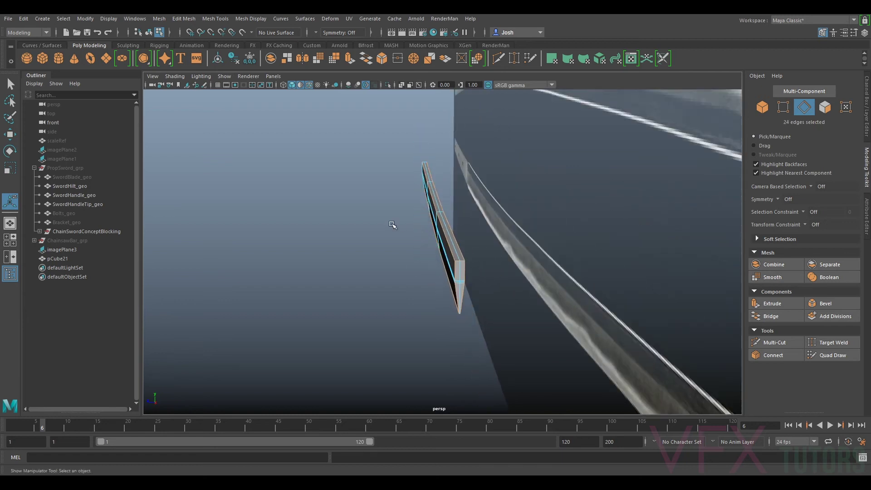
# Add the outline edges on the blade's other side and the remaining end-face border edges to the selection
pyautogui.keyDown('alt'); pyautogui.moveTo(391, 223); pyautogui.dragTo(513, 216); pyautogui.keyUp('alt')
pyautogui.keyDown('alt'); pyautogui.moveTo(361, 223); pyautogui.dragTo(511, 211, button='middle'); pyautogui.keyUp('alt')
pyautogui.keyDown('alt'); pyautogui.moveTo(511, 211); pyautogui.dragTo(531, 227, button='right'); pyautogui.keyUp('alt')
pyautogui.keyDown('alt'); pyautogui.moveTo(531, 227); pyautogui.dragTo(520, 202); pyautogui.keyUp('alt')
pyautogui.keyDown('alt'); pyautogui.moveTo(521, 202); pyautogui.dragTo(522, 230, button='right'); pyautogui.keyUp('alt')
pyautogui.keyDown('alt'); pyautogui.moveTo(598, 196); pyautogui.dragTo(559, 254, button='middle'); pyautogui.keyUp('alt')
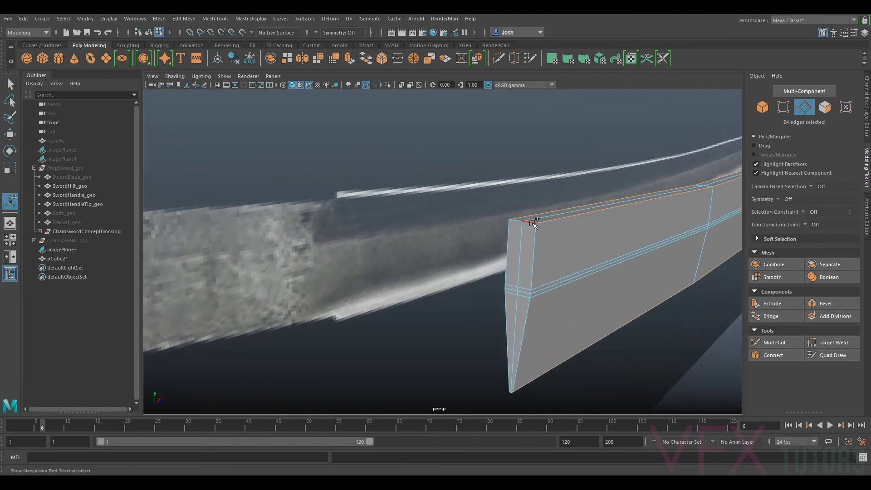
pyautogui.keyDown('shift'); pyautogui.doubleClick(538, 242); pyautogui.keyUp('shift')
pyautogui.keyDown('alt'); pyautogui.moveTo(551, 356); pyautogui.dragTo(585, 212); pyautogui.keyUp('alt')
pyautogui.keyDown('alt'); pyautogui.moveTo(585, 212); pyautogui.dragTo(550, 243, button='middle'); pyautogui.keyUp('alt')
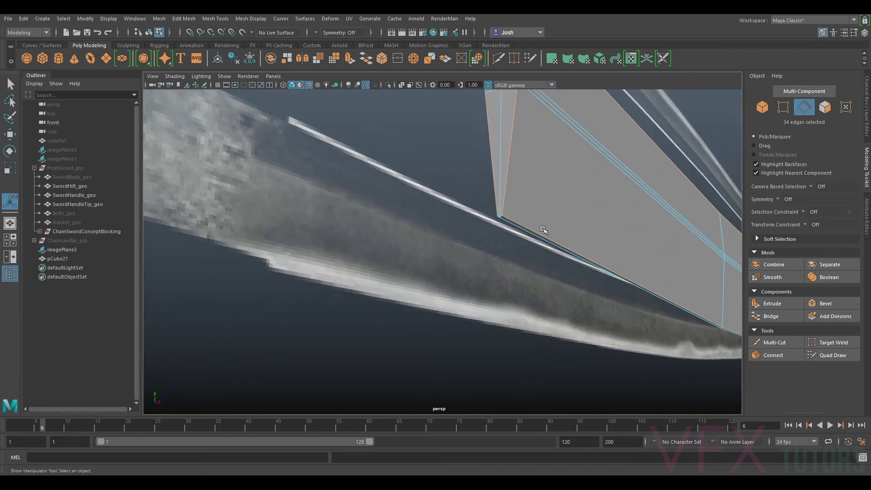
pyautogui.keyDown('shift'); pyautogui.doubleClick(500, 215); pyautogui.keyUp('shift')
pyautogui.keyDown('alt'); pyautogui.moveTo(594, 198); pyautogui.dragTo(567, 218); pyautogui.keyUp('alt')
pyautogui.keyDown('alt'); pyautogui.moveTo(565, 245); pyautogui.dragTo(603, 257, button='right'); pyautogui.keyUp('alt')
pyautogui.keyDown('alt'); pyautogui.moveTo(589, 284); pyautogui.dragTo(591, 280); pyautogui.keyUp('alt')
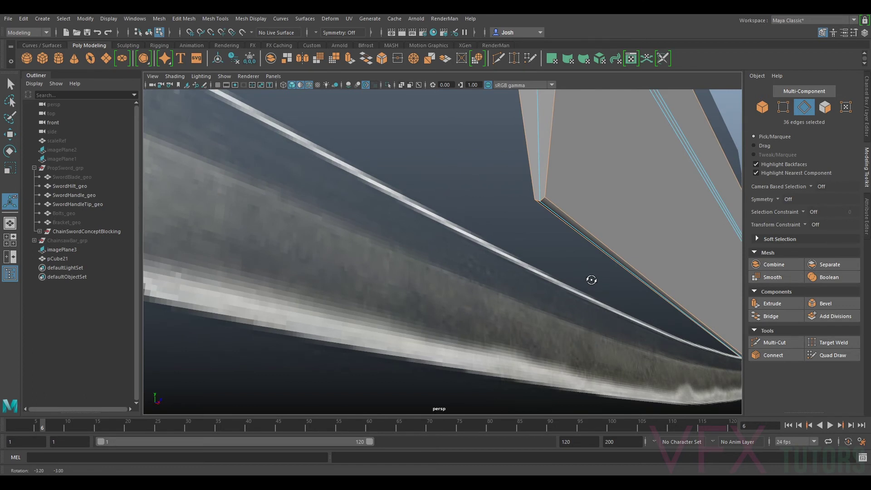
# Bevel the selected outline edges with 2 segments and a fraction of 0.7, and return to object selection
pyautogui.click(825, 303)
pyautogui.keyDown('alt'); pyautogui.moveTo(579, 188); pyautogui.dragTo(610, 202, button='right'); pyautogui.keyUp('alt')
pyautogui.keyDown('alt'); pyautogui.moveTo(639, 189); pyautogui.dragTo(611, 201, button='middle'); pyautogui.keyUp('alt')
pyautogui.keyDown('alt'); pyautogui.moveTo(611, 201); pyautogui.dragTo(635, 204, button='right'); pyautogui.keyUp('alt')
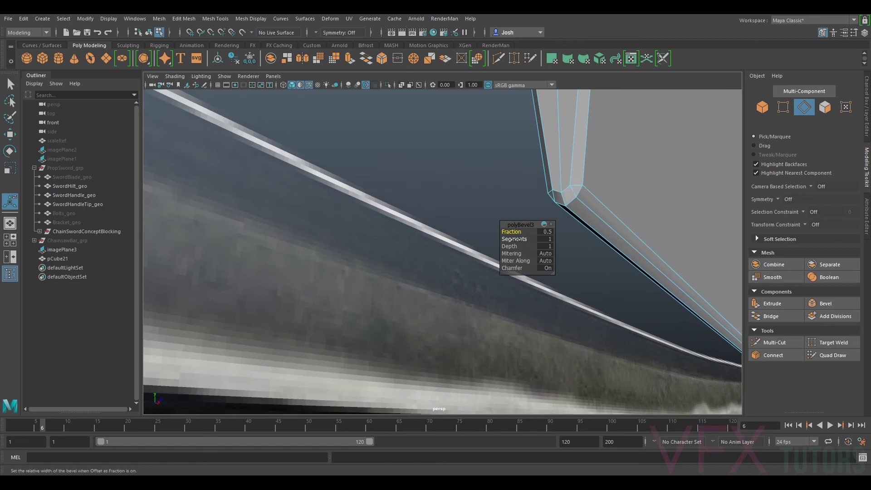
pyautogui.moveTo(513, 233); pyautogui.dragTo(516, 239)
pyautogui.moveTo(514, 239); pyautogui.dragTo(511, 232)
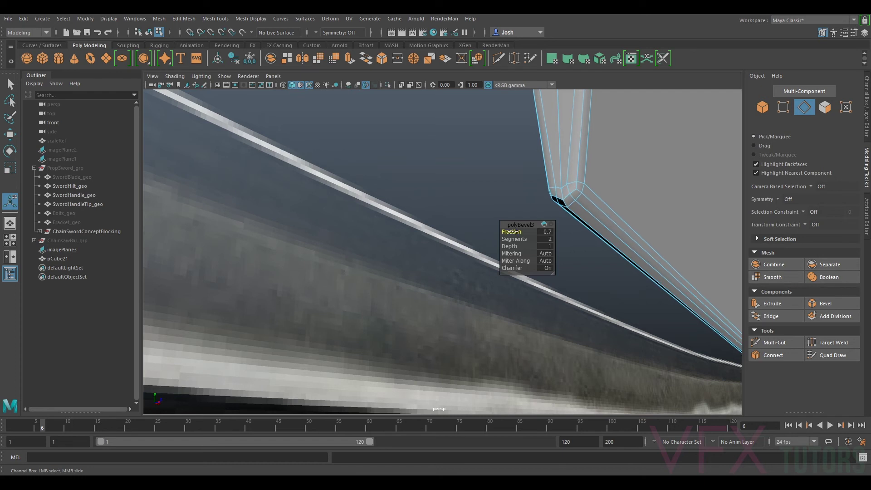
pyautogui.scroll(-5, 590, 218)
pyautogui.keyDown('alt'); pyautogui.moveTo(612, 227); pyautogui.dragTo(592, 244); pyautogui.keyUp('alt')
pyautogui.keyDown('alt'); pyautogui.moveTo(592, 244); pyautogui.dragTo(472, 268, button='right'); pyautogui.keyUp('alt')
pyautogui.moveTo(472, 268)
pyautogui.keyDown('alt'); pyautogui.mouseDown()
pyautogui.moveTo(525, 272)
pyautogui.moveTo(478, 280)
pyautogui.mouseUp(); pyautogui.keyUp('alt')
pyautogui.keyDown('alt'); pyautogui.moveTo(467, 281); pyautogui.dragTo(456, 265, button='middle'); pyautogui.keyUp('alt')
pyautogui.moveTo(457, 266)
pyautogui.keyDown('alt'); pyautogui.mouseDown()
pyautogui.moveTo(463, 275)
pyautogui.moveTo(453, 275)
pyautogui.mouseUp(); pyautogui.keyUp('alt')
pyautogui.moveTo(402, 223); pyautogui.dragTo(442, 212, button='right')
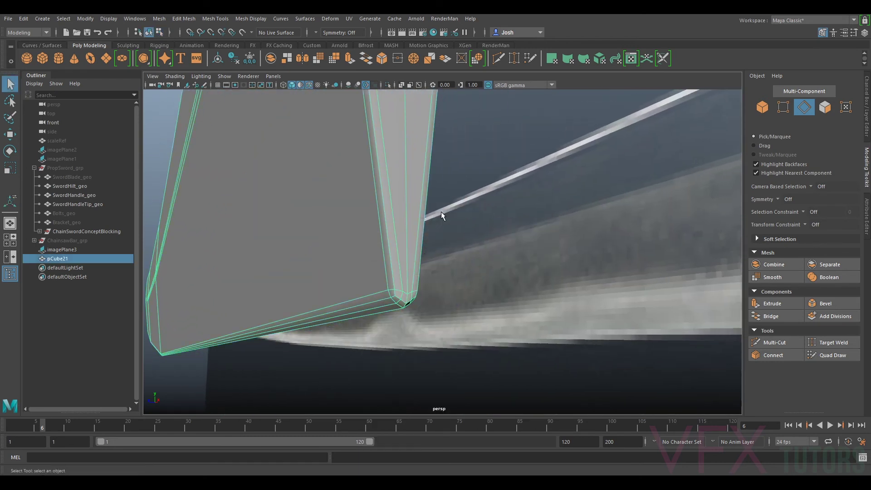
# Examine the bevelled blade in smooth mesh display from several angles, checking its cutting edge and ends
pyautogui.press('3')
pyautogui.scroll(-8, 403, 228)
pyautogui.keyDown('alt'); pyautogui.moveTo(354, 248); pyautogui.dragTo(431, 293); pyautogui.keyUp('alt')
pyautogui.keyDown('alt'); pyautogui.moveTo(290, 338); pyautogui.dragTo(371, 273, button='middle'); pyautogui.keyUp('alt')
pyautogui.click(226, 295)
pyautogui.keyDown('alt'); pyautogui.moveTo(368, 306); pyautogui.dragTo(449, 268); pyautogui.keyUp('alt')
pyautogui.scroll(5, 580, 274)
pyautogui.click(403, 226)
pyautogui.scroll(3, 402, 230)
pyautogui.scroll(-1, 403, 230)
pyautogui.keyDown('alt'); pyautogui.moveTo(403, 230); pyautogui.dragTo(395, 259, button='middle'); pyautogui.keyUp('alt')
pyautogui.keyDown('alt'); pyautogui.moveTo(395, 258); pyautogui.dragTo(443, 278); pyautogui.keyUp('alt')
pyautogui.keyDown('alt'); pyautogui.moveTo(444, 278); pyautogui.dragTo(487, 269, button='middle'); pyautogui.keyUp('alt')
pyautogui.scroll(4, 487, 269)
pyautogui.keyDown('alt'); pyautogui.moveTo(486, 269); pyautogui.dragTo(467, 261); pyautogui.keyUp('alt')
# Select the vertices along the blade's cutting edge and adjust their width with the Scale tool
pyautogui.moveTo(471, 242); pyautogui.dragTo(430, 227, button='right')
pyautogui.moveTo(461, 272); pyautogui.dragTo(541, 259)
pyautogui.press('r')
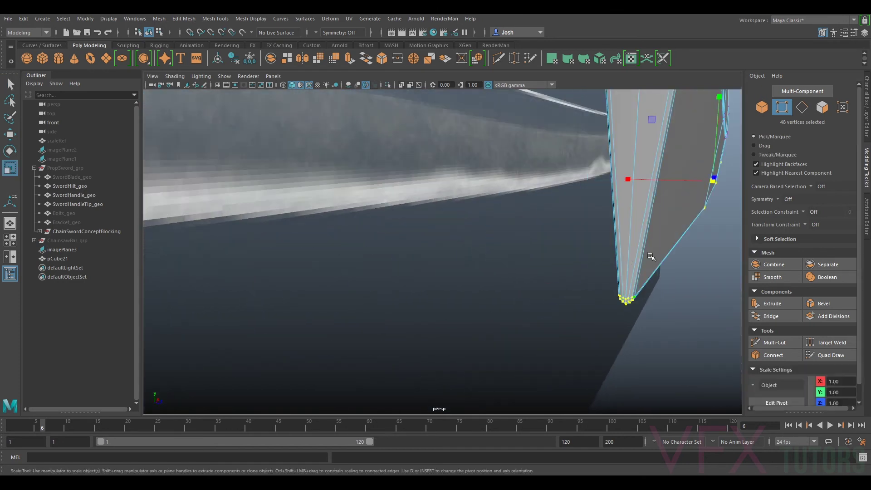
pyautogui.moveTo(626, 182); pyautogui.dragTo(615, 315)
pyautogui.keyDown('alt'); pyautogui.moveTo(615, 315); pyautogui.dragTo(572, 300, button='right'); pyautogui.keyUp('alt')
pyautogui.keyDown('alt'); pyautogui.moveTo(572, 300); pyautogui.dragTo(491, 186); pyautogui.keyUp('alt')
pyautogui.moveTo(596, 295); pyautogui.dragTo(599, 294)
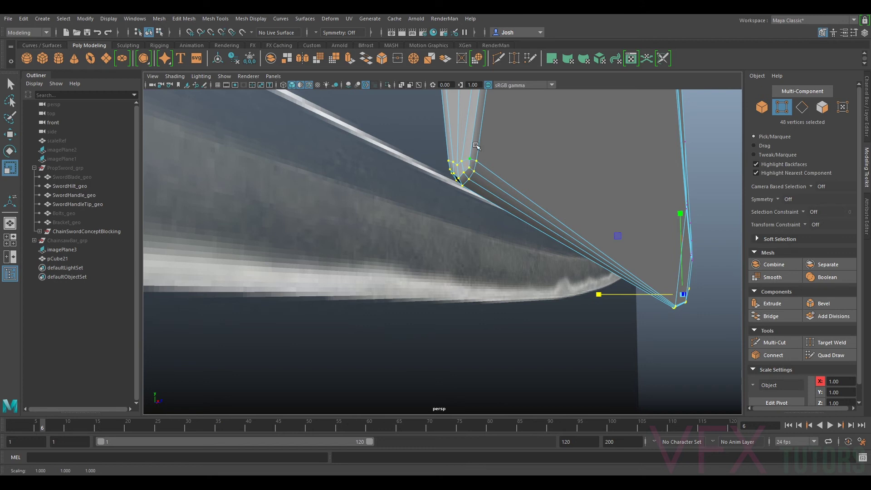
# Test the cutting-edge width in smooth mesh display, and scale the vertices to about 1.2 in X in unsmoothed display
pyautogui.press('3')
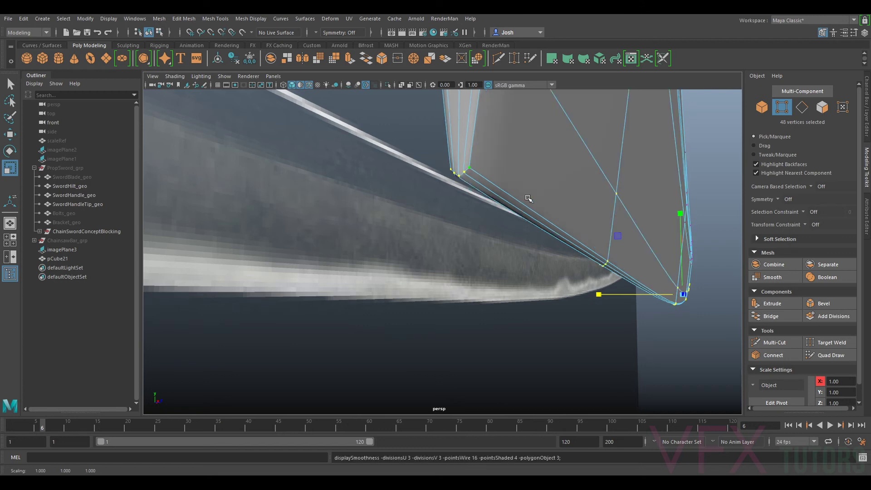
pyautogui.keyDown('alt'); pyautogui.moveTo(628, 207); pyautogui.dragTo(608, 248); pyautogui.keyUp('alt')
pyautogui.moveTo(580, 306)
pyautogui.mouseDown()
pyautogui.moveTo(479, 300)
pyautogui.moveTo(591, 303)
pyautogui.mouseUp()
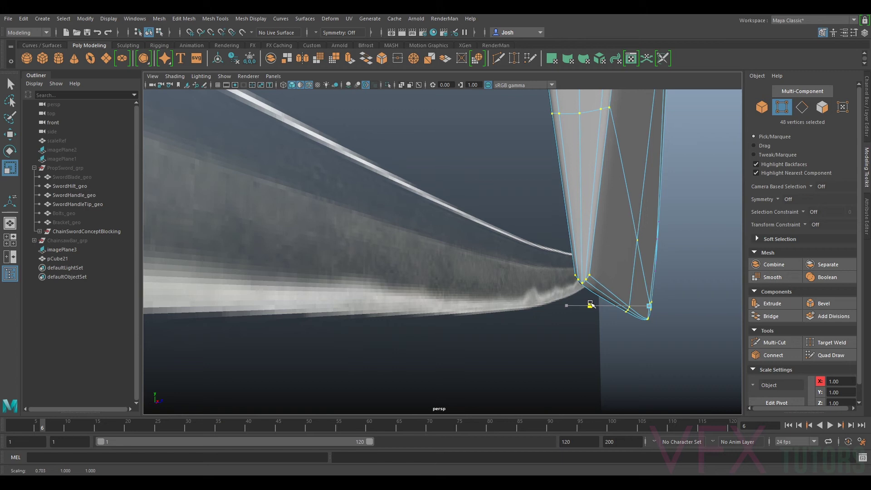
pyautogui.press('1')
pyautogui.moveTo(565, 305)
pyautogui.mouseDown()
pyautogui.moveTo(597, 305)
pyautogui.moveTo(359, 305)
pyautogui.moveTo(585, 306)
pyautogui.moveTo(551, 304)
pyautogui.mouseUp()
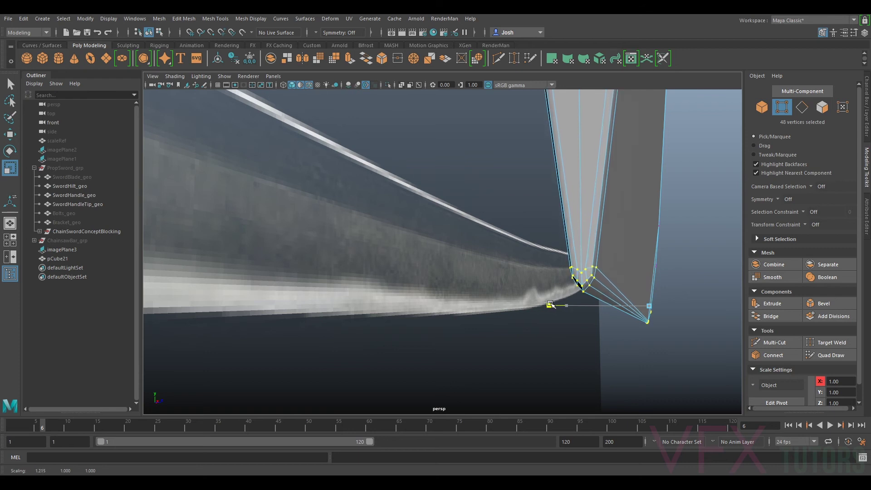
# Move the central vertex just above the cutting edge on the blade's end face up to about 1.87 in Y
pyautogui.click(581, 273)
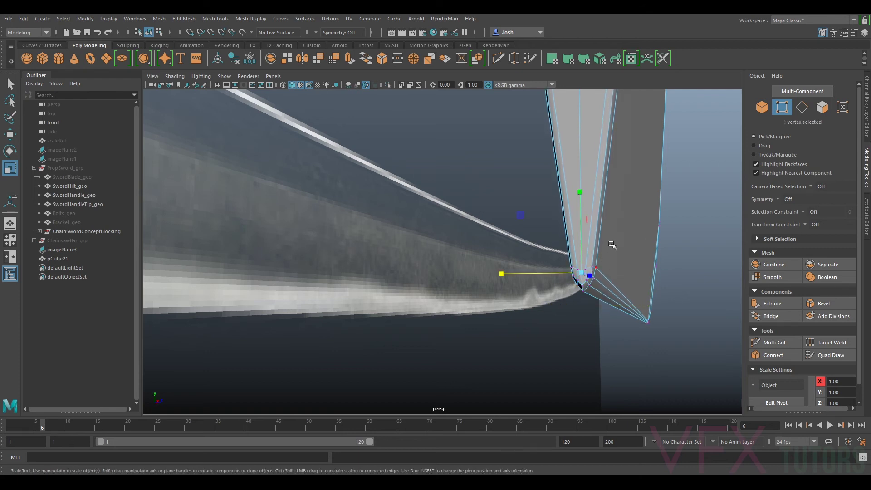
pyautogui.press('w')
pyautogui.click(579, 238)
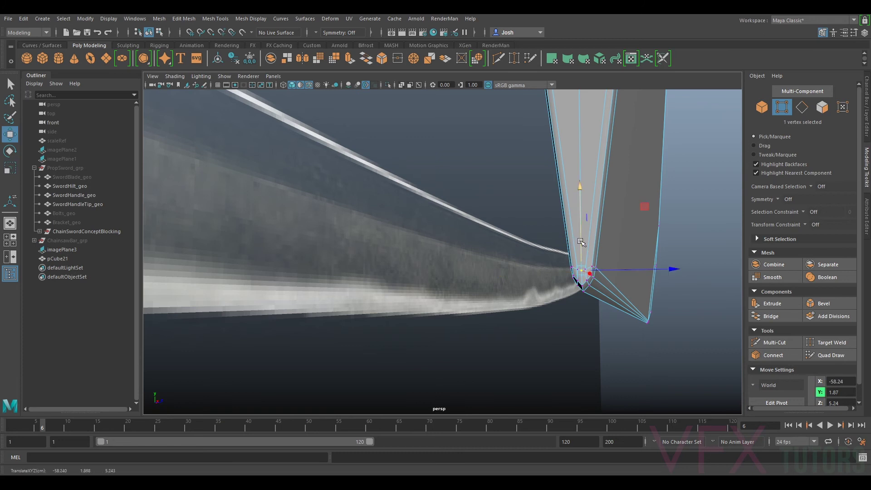
pyautogui.click(694, 249)
# Return to object selection with the blade deselected, and turn off the wireframe overlay on shaded objects
pyautogui.keyDown('alt'); pyautogui.moveTo(694, 249); pyautogui.dragTo(439, 265); pyautogui.keyUp('alt')
pyautogui.moveTo(426, 223); pyautogui.dragTo(472, 217, button='right')
pyautogui.keyDown('alt'); pyautogui.moveTo(305, 288); pyautogui.dragTo(266, 315); pyautogui.keyUp('alt')
pyautogui.click(267, 314)
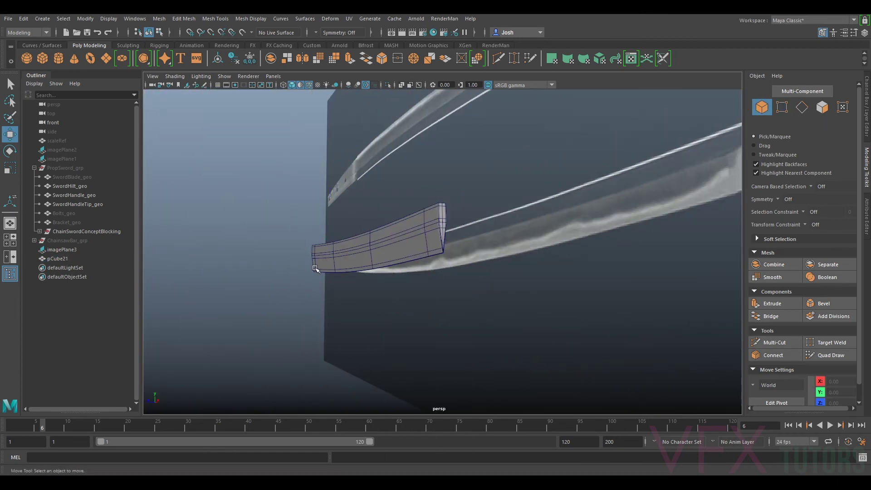
pyautogui.keyDown('alt'); pyautogui.moveTo(316, 268); pyautogui.dragTo(331, 266); pyautogui.keyUp('alt')
pyautogui.click(174, 77)
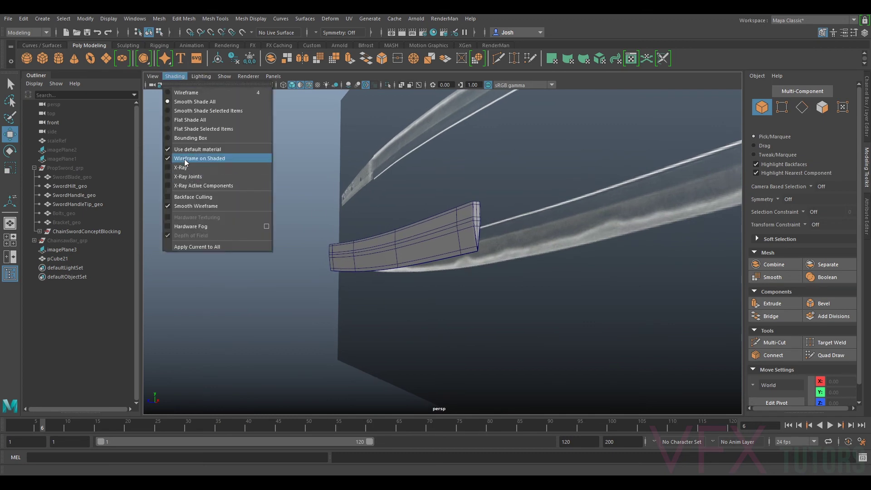
pyautogui.click(185, 159)
pyautogui.moveTo(216, 202)
pyautogui.keyDown('alt'); pyautogui.mouseDown()
pyautogui.moveTo(564, 217)
pyautogui.moveTo(491, 220)
pyautogui.moveTo(544, 229)
pyautogui.moveTo(505, 237)
pyautogui.mouseUp(); pyautogui.keyUp('alt')
pyautogui.click(505, 237)
# Compare the blade's smoothed and unsmoothed displays against the reference from the side
pyautogui.click(674, 249)
pyautogui.keyDown('alt'); pyautogui.moveTo(674, 249); pyautogui.dragTo(578, 231); pyautogui.keyUp('alt')
pyautogui.click(531, 235)
pyautogui.press('3')
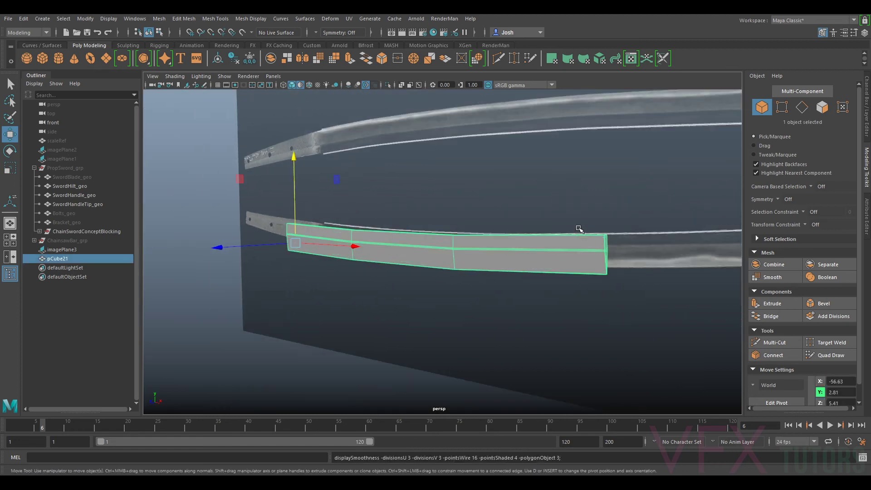
pyautogui.click(388, 285)
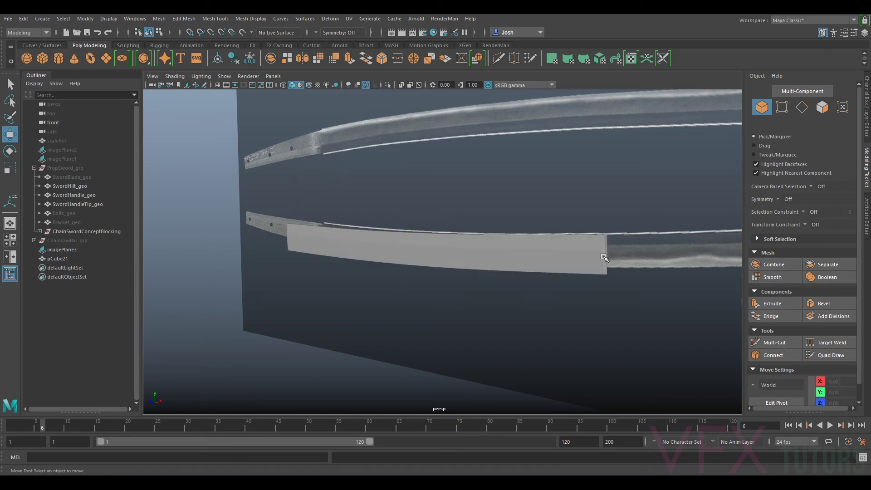
pyautogui.click(604, 258)
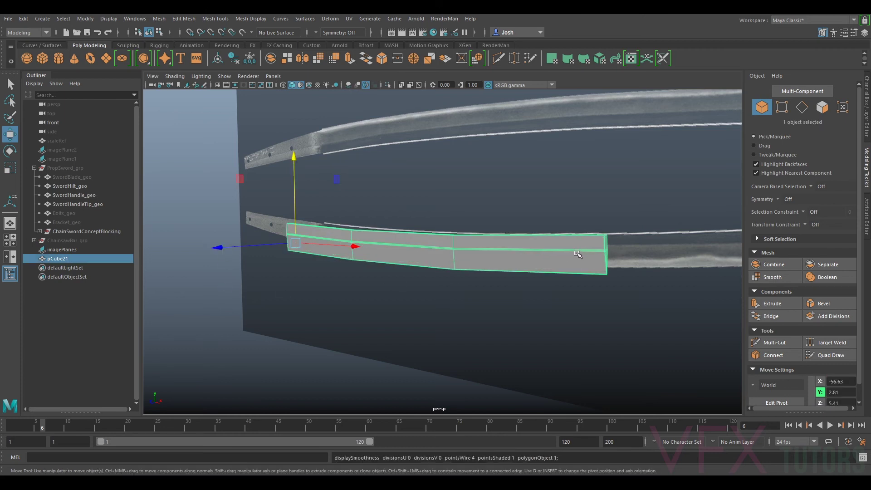
pyautogui.press('1')
pyautogui.press('3')
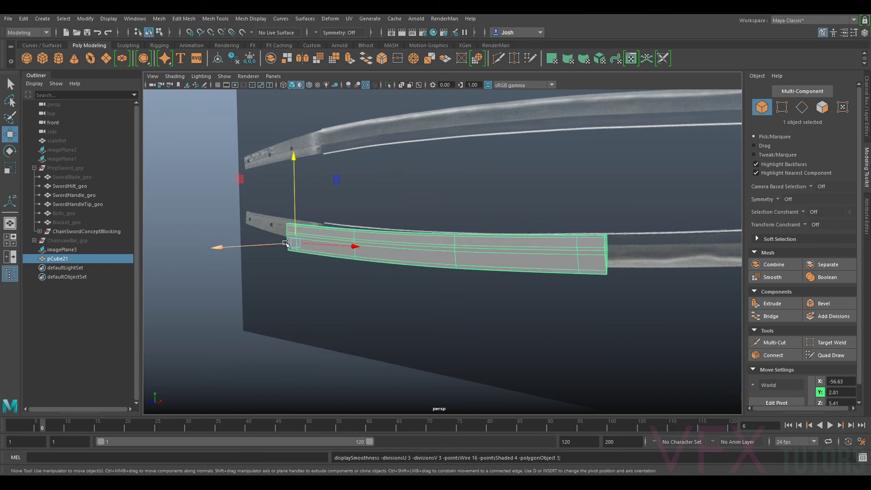
pyautogui.press('1')
# Insert a support edge loop near each end of the blade with the Multi-Cut tool
pyautogui.keyDown('alt'); pyautogui.moveTo(650, 271); pyautogui.dragTo(703, 271); pyautogui.keyUp('alt')
pyautogui.keyDown('alt'); pyautogui.moveTo(646, 247); pyautogui.dragTo(771, 249, button='right'); pyautogui.keyUp('alt')
pyautogui.keyDown('alt'); pyautogui.moveTo(771, 249); pyautogui.dragTo(596, 249, button='middle'); pyautogui.keyUp('alt')
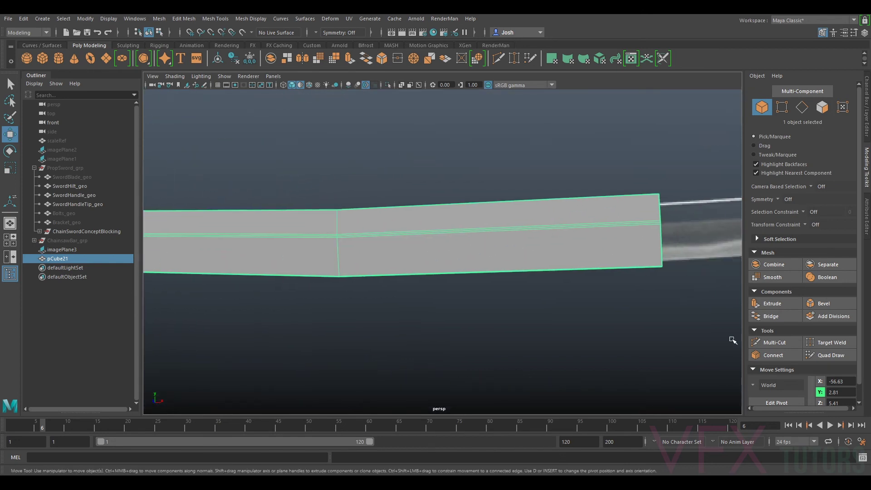
pyautogui.click(774, 342)
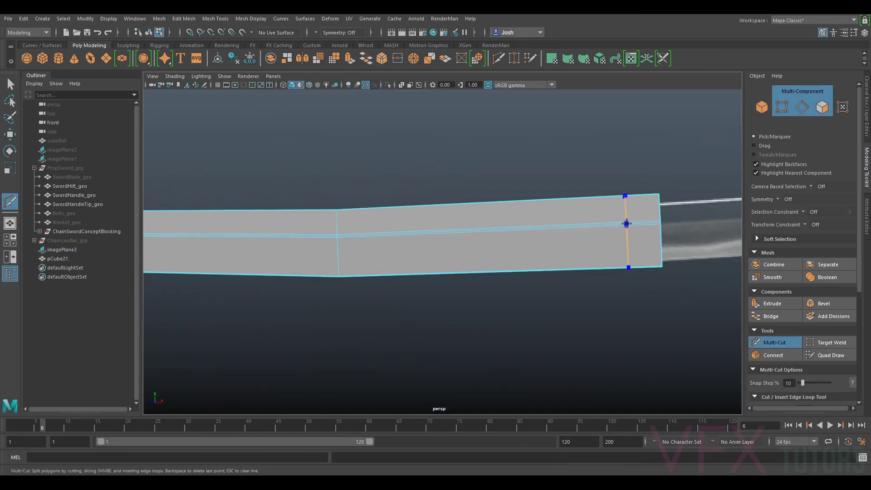
pyautogui.keyDown('alt'); pyautogui.moveTo(627, 223); pyautogui.dragTo(529, 264, button='right'); pyautogui.keyUp('alt')
pyautogui.keyDown('alt'); pyautogui.moveTo(529, 265); pyautogui.dragTo(476, 254); pyautogui.keyUp('alt')
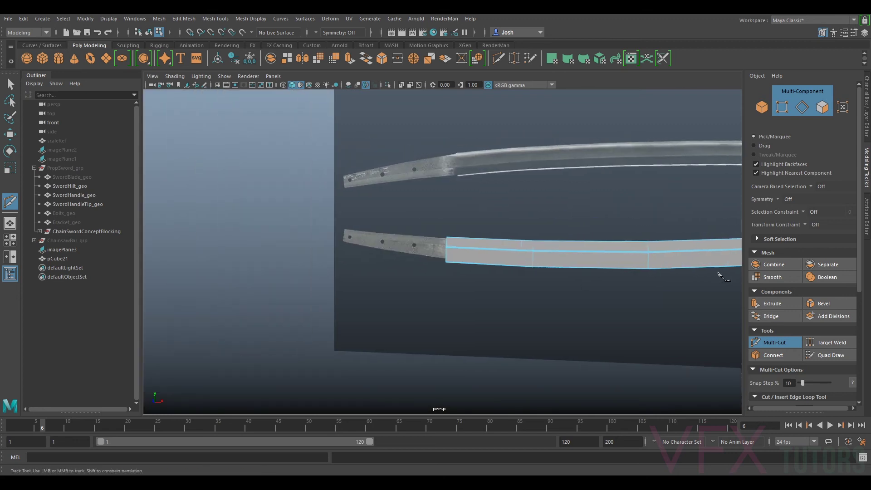
pyautogui.keyDown('alt'); pyautogui.moveTo(476, 254); pyautogui.dragTo(453, 243, button='right'); pyautogui.keyUp('alt')
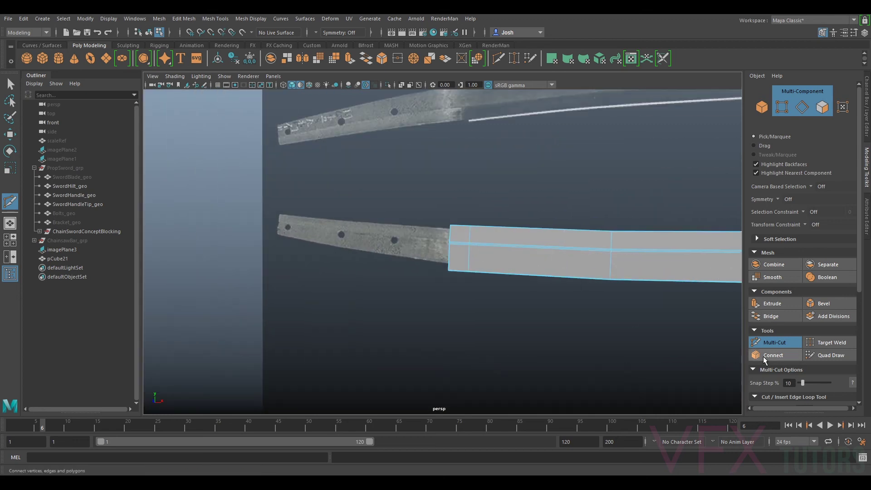
pyautogui.click(773, 343)
# Turn on smooth mesh display for the blade and return to object selection with it deselected
pyautogui.press('3')
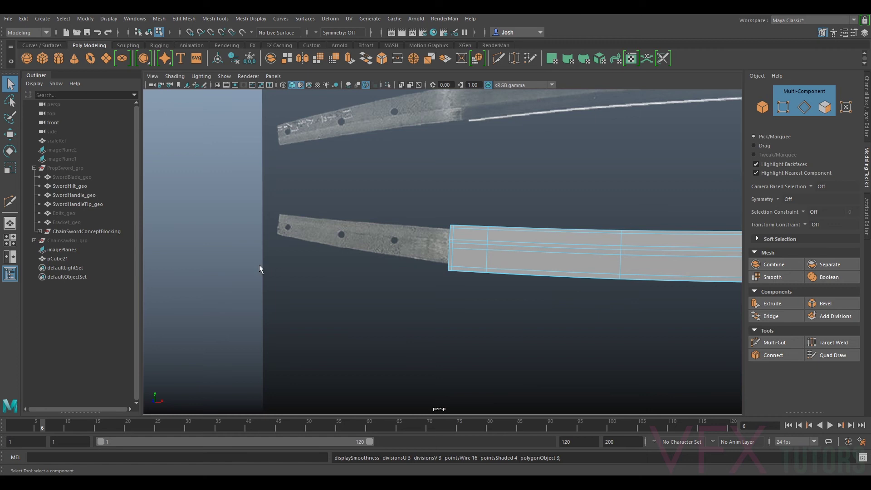
pyautogui.press('F8')
pyautogui.scroll(-5, 395, 230)
pyautogui.click(280, 262)
pyautogui.keyDown('alt'); pyautogui.moveTo(280, 263); pyautogui.dragTo(317, 271); pyautogui.keyUp('alt')
pyautogui.scroll(5, 602, 238)
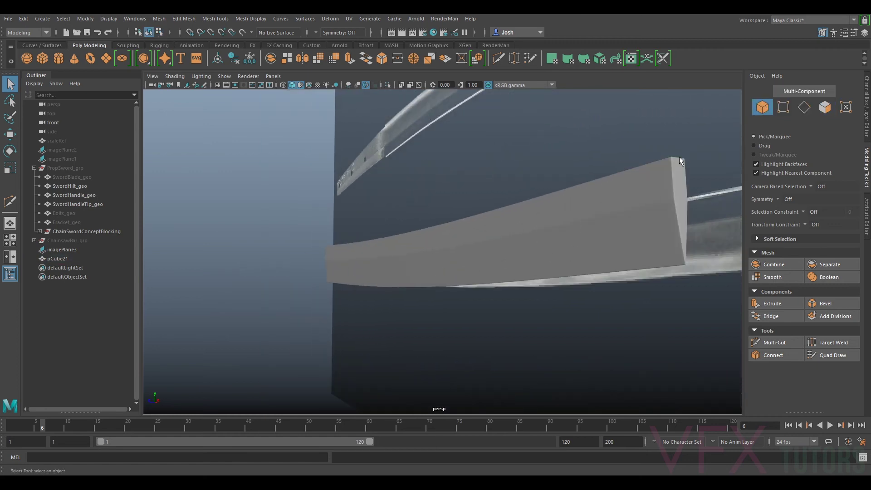
# Compare the blade's unsmoothed and smoothed displays from both sides, finishing in smooth mesh display
pyautogui.click(517, 234)
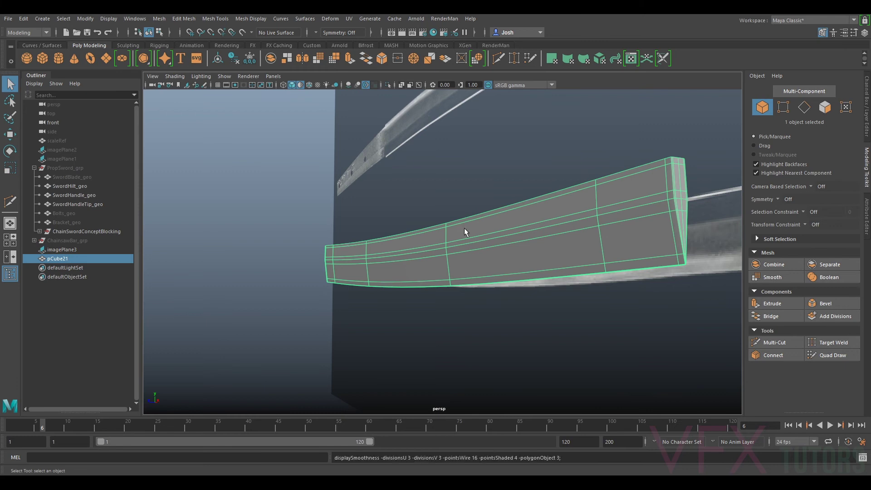
pyautogui.press('1')
pyautogui.press('3')
pyautogui.press('1')
pyautogui.click(301, 257)
pyautogui.keyDown('alt'); pyautogui.moveTo(301, 257); pyautogui.dragTo(302, 272); pyautogui.keyUp('alt')
pyautogui.keyDown('alt'); pyautogui.moveTo(301, 272); pyautogui.dragTo(407, 237, button='right'); pyautogui.keyUp('alt')
pyautogui.click(407, 237)
pyautogui.press('3')
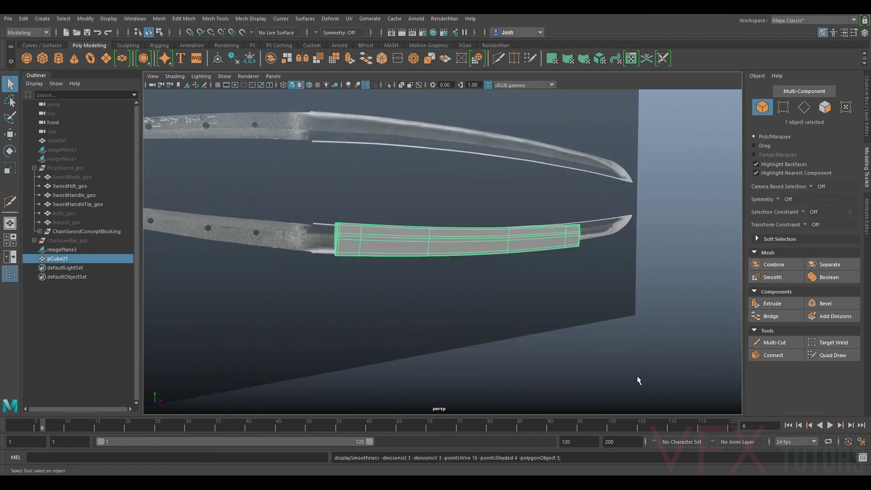
# Hide the katana reference image plane imagePlane3
pyautogui.click(652, 354)
pyautogui.press('f')
pyautogui.keyDown('alt'); pyautogui.moveTo(642, 346); pyautogui.dragTo(624, 341); pyautogui.keyUp('alt')
pyautogui.click(471, 297)
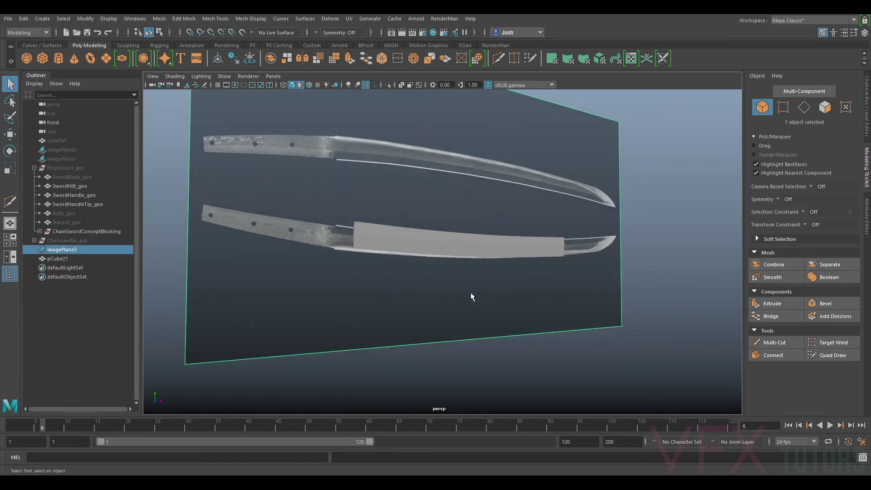
pyautogui.hotkey('ctrl', 'h')
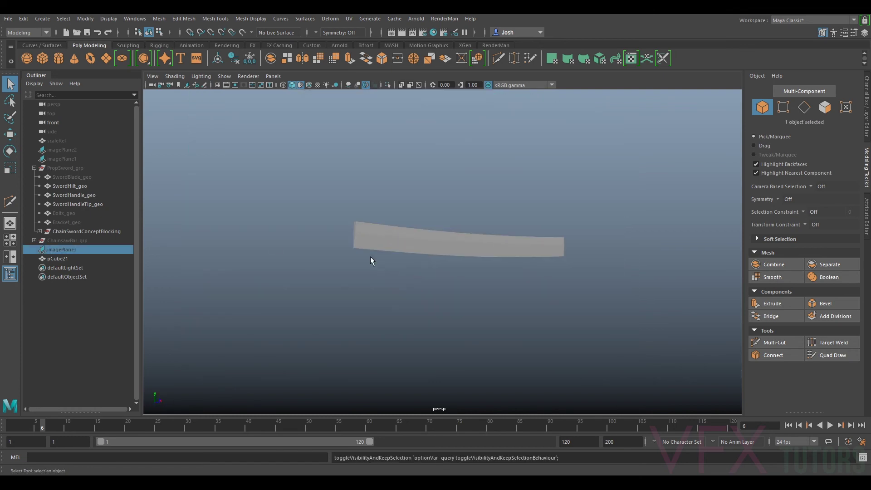
# Show the ChainsawBar_grp and PropSword_grp groups
pyautogui.click(77, 240)
pyautogui.hotkey('ctrl', 'h')
pyautogui.keyDown('alt'); pyautogui.moveTo(384, 235); pyautogui.dragTo(422, 272); pyautogui.keyUp('alt')
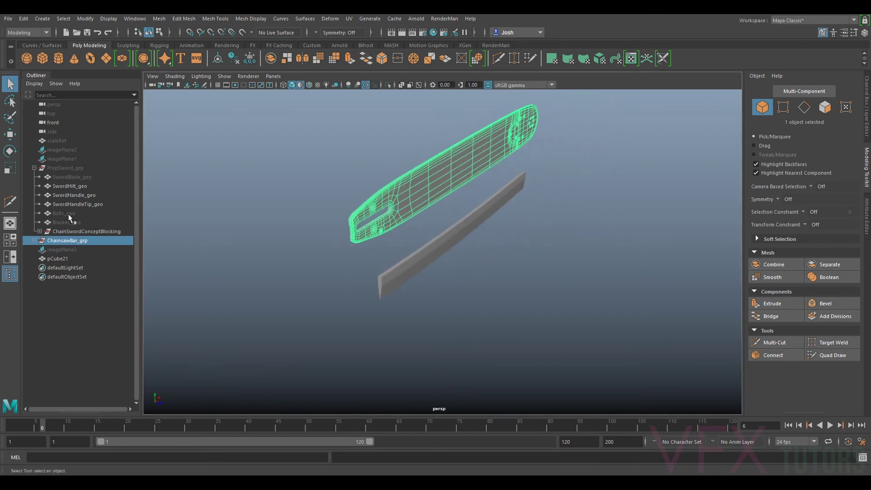
pyautogui.click(60, 168)
pyautogui.hotkey('ctrl', 'h')
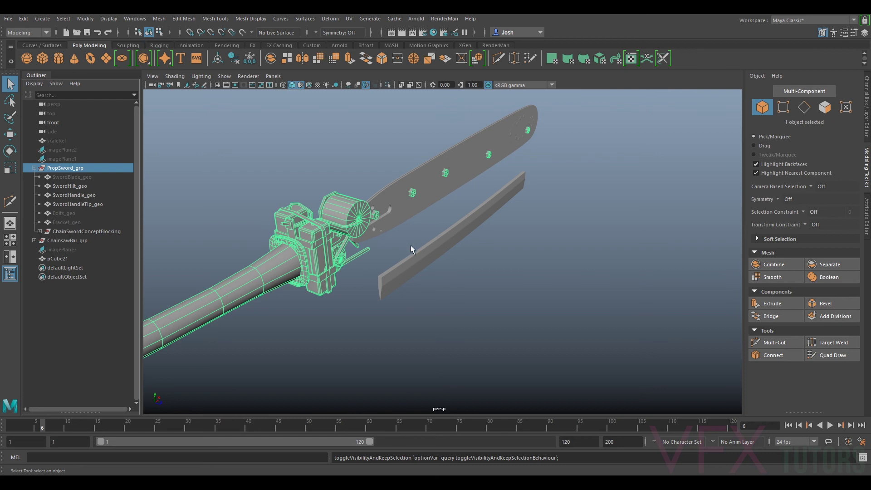
# Move the blade toward the sword assembly to about -1.58 in Z
pyautogui.click(423, 253)
pyautogui.press('w')
pyautogui.moveTo(459, 313); pyautogui.dragTo(407, 297)
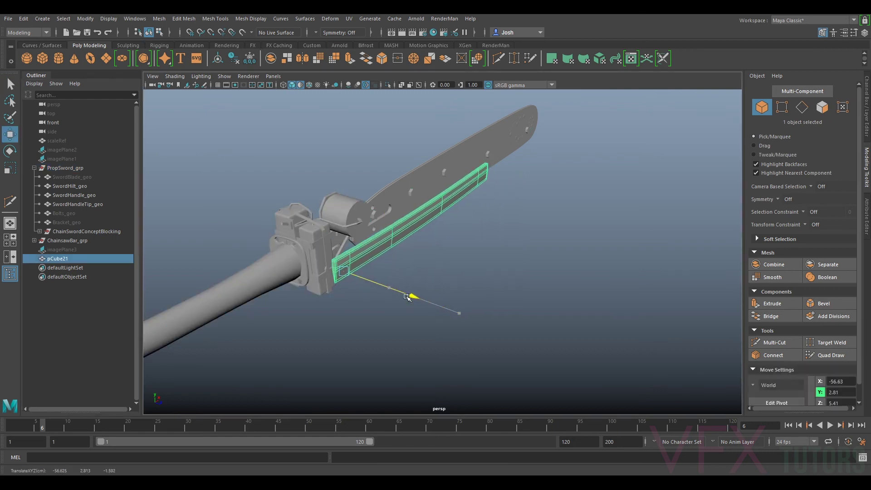
# Hide the Motors, ChainConnect, ChainConnect1 and batteries groups inside ChainSwordConceptBlocking
pyautogui.click(40, 231)
pyautogui.click(68, 240)
pyautogui.press('h')
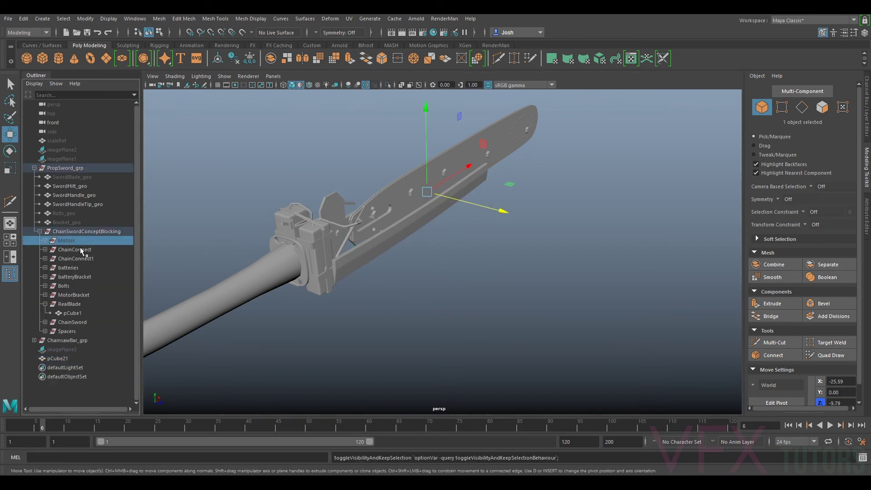
pyautogui.click(74, 249)
pyautogui.press('h')
pyautogui.click(81, 258)
pyautogui.press('h')
pyautogui.click(69, 268)
pyautogui.press('h')
# Hide the concept blocking's Bolts, batteryBracket and MotorBracket groups
pyautogui.click(65, 286)
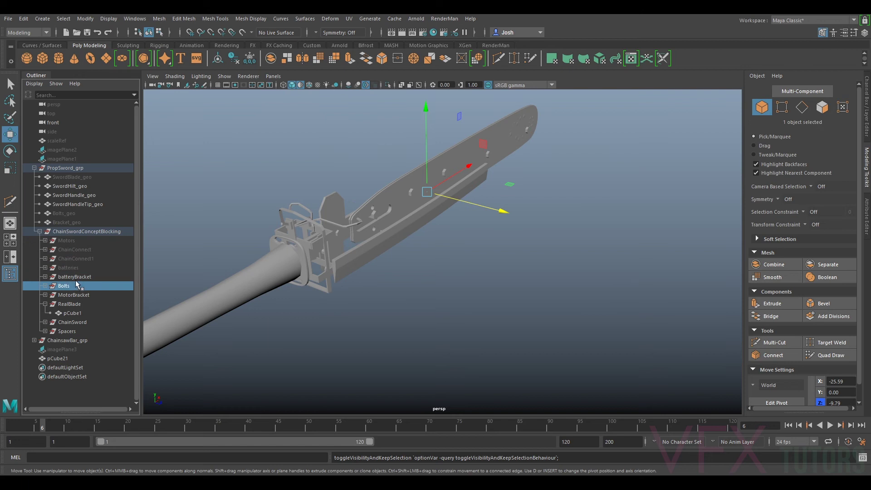
pyautogui.press('h')
pyautogui.click(73, 276)
pyautogui.press('h')
pyautogui.click(72, 296)
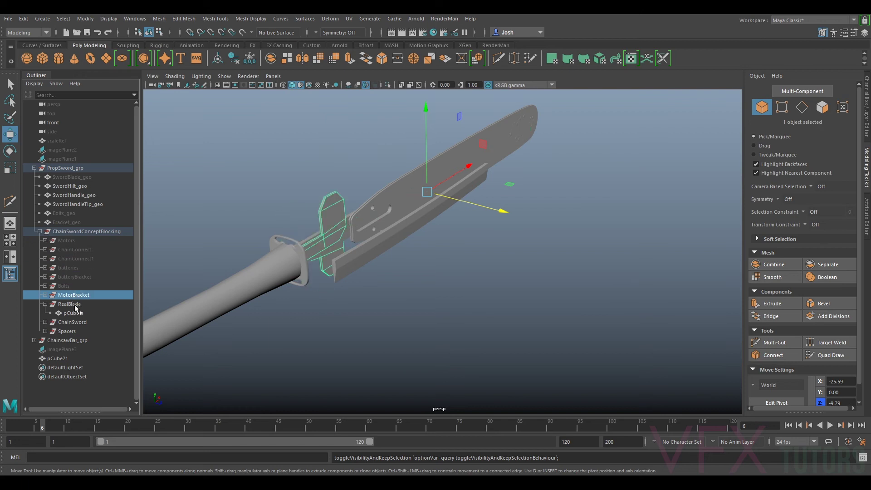
pyautogui.press('h')
# Hide the RealBlade, ChainSword and Spacers groups, and collapse RealBlade in the hierarchy
pyautogui.click(70, 304)
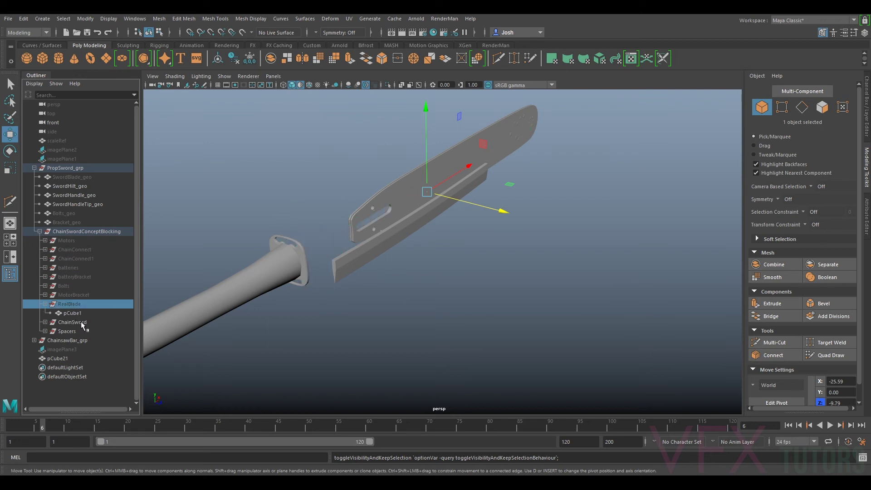
pyautogui.click(78, 321)
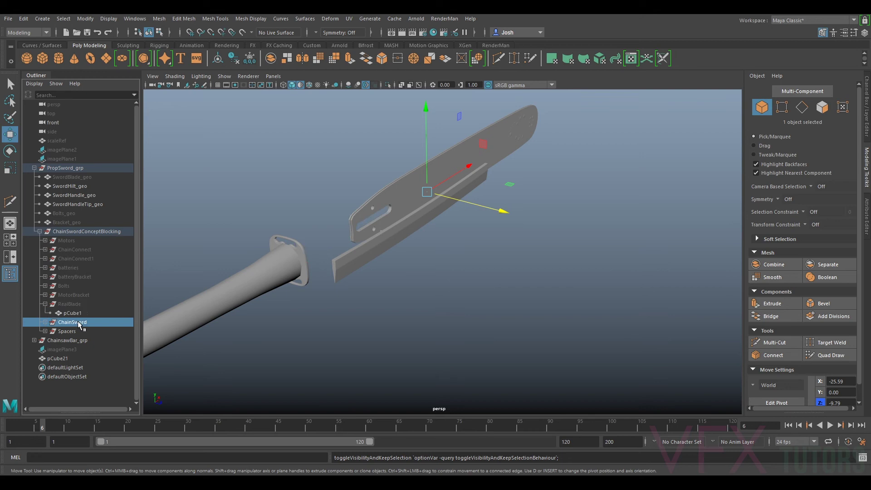
pyautogui.click(45, 304)
pyautogui.press('h')
pyautogui.click(68, 323)
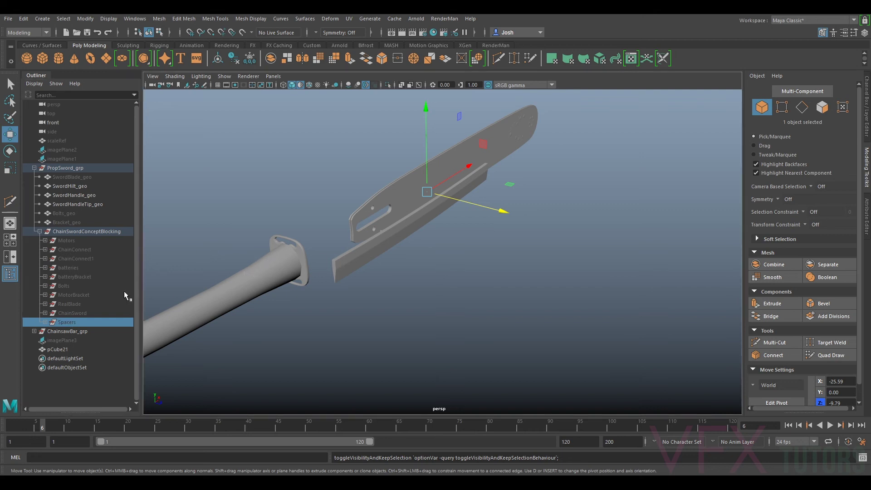
# Move the blade against the sword hilt behind the chainsaw bar, to about 1.80 in Y and -9.76 in Z
pyautogui.click(363, 268)
pyautogui.keyDown('alt'); pyautogui.moveTo(363, 267); pyautogui.dragTo(546, 190); pyautogui.keyUp('alt')
pyautogui.scroll(5, 545, 200)
pyautogui.keyDown('alt'); pyautogui.moveTo(477, 196); pyautogui.dragTo(454, 198, button='middle'); pyautogui.keyUp('alt')
pyautogui.keyDown('alt'); pyautogui.moveTo(454, 198); pyautogui.dragTo(412, 162); pyautogui.keyUp('alt')
pyautogui.keyDown('alt'); pyautogui.moveTo(412, 161); pyautogui.dragTo(383, 180, button='right'); pyautogui.keyUp('alt')
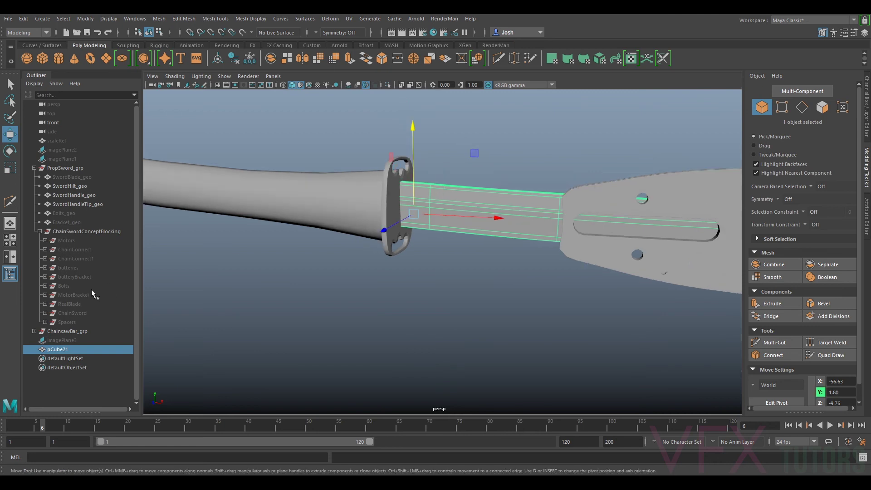
# Show the RealBlade group and examine how the blocked-out blade meets the hilt and chainsaw bar
pyautogui.click(64, 303)
pyautogui.press('h')
pyautogui.scroll(-3, 490, 202)
pyautogui.keyDown('alt'); pyautogui.moveTo(489, 203); pyautogui.dragTo(699, 207); pyautogui.keyUp('alt')
pyautogui.keyDown('alt'); pyautogui.moveTo(477, 223); pyautogui.dragTo(457, 188); pyautogui.keyUp('alt')
pyautogui.scroll(-5, 463, 197)
pyautogui.keyDown('alt'); pyautogui.moveTo(457, 189); pyautogui.dragTo(420, 213, button='middle'); pyautogui.keyUp('alt')
pyautogui.scroll(3, 420, 212)
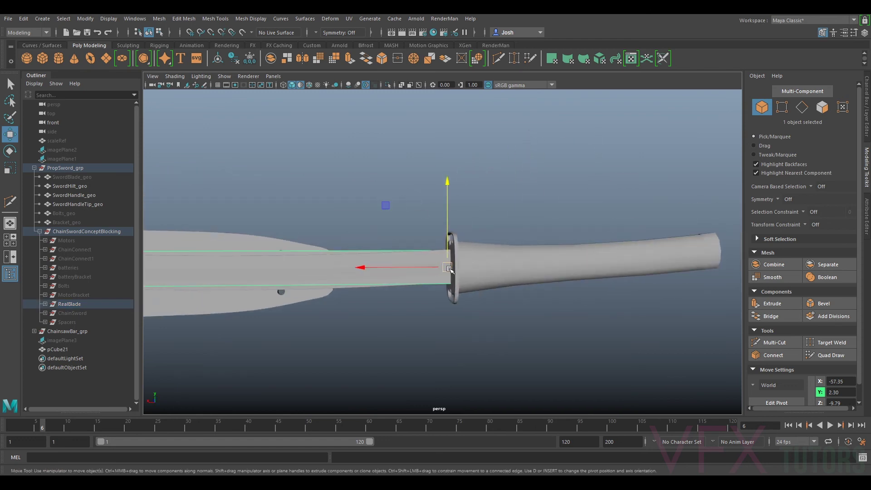
pyautogui.keyDown('alt'); pyautogui.moveTo(391, 206); pyautogui.dragTo(397, 158); pyautogui.keyUp('alt')
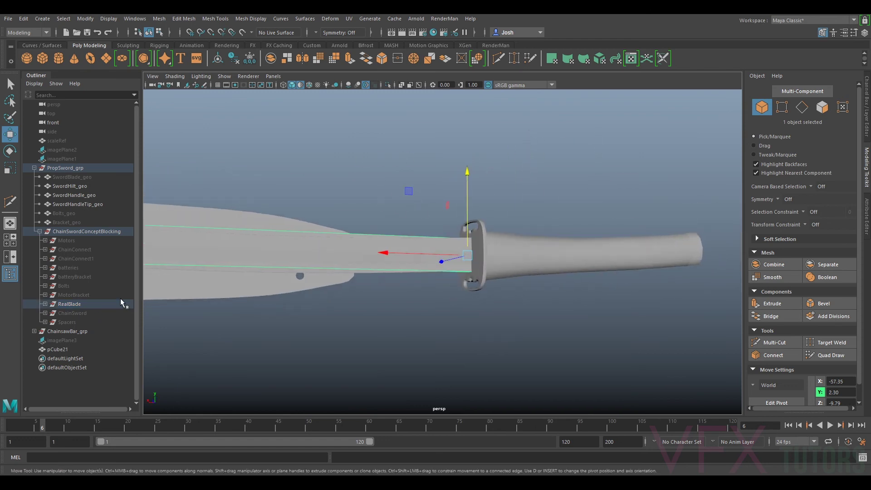
# Move the new blade to about 1.76 in Y to line it up with the blocked-out blade
pyautogui.click(57, 350)
pyautogui.keyDown('alt'); pyautogui.moveTo(453, 177); pyautogui.dragTo(478, 197); pyautogui.keyUp('alt')
pyautogui.keyDown('alt'); pyautogui.moveTo(450, 194); pyautogui.dragTo(494, 165, button='middle'); pyautogui.keyUp('alt')
pyautogui.keyDown('alt'); pyautogui.moveTo(463, 216); pyautogui.dragTo(448, 204); pyautogui.keyUp('alt')
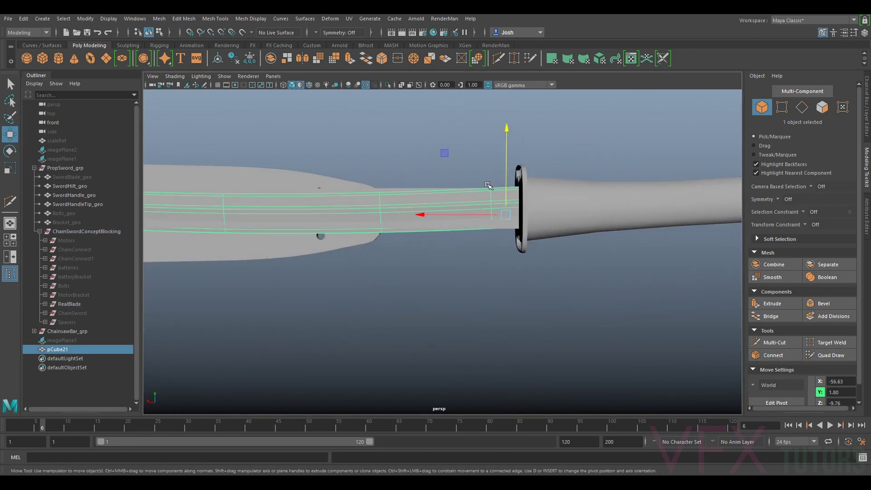
pyautogui.moveTo(511, 180); pyautogui.dragTo(510, 182)
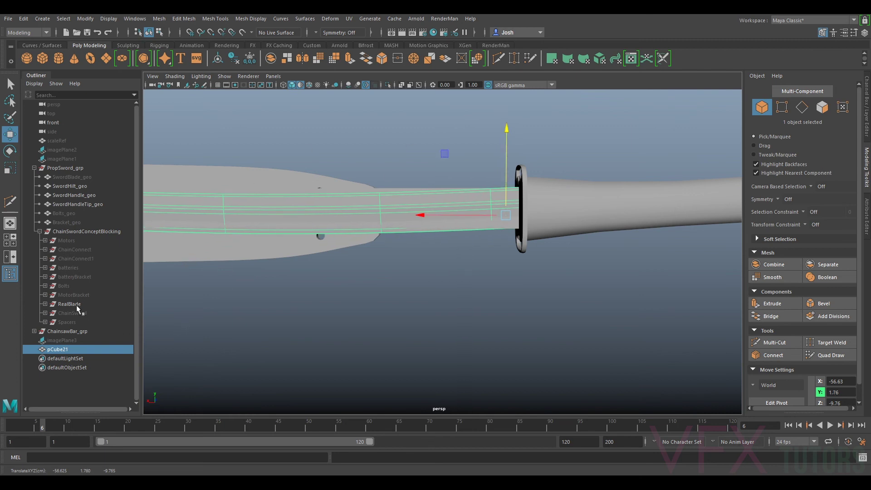
# Hide the RealBlade group and rotate the new blade to about -3.1° in X
pyautogui.click(77, 307)
pyautogui.hotkey('ctrl', 'h')
pyautogui.click(492, 215)
pyautogui.keyDown('alt'); pyautogui.moveTo(492, 215); pyautogui.dragTo(476, 202, button='right'); pyautogui.keyUp('alt')
pyautogui.press('e')
pyautogui.moveTo(510, 157); pyautogui.dragTo(514, 160)
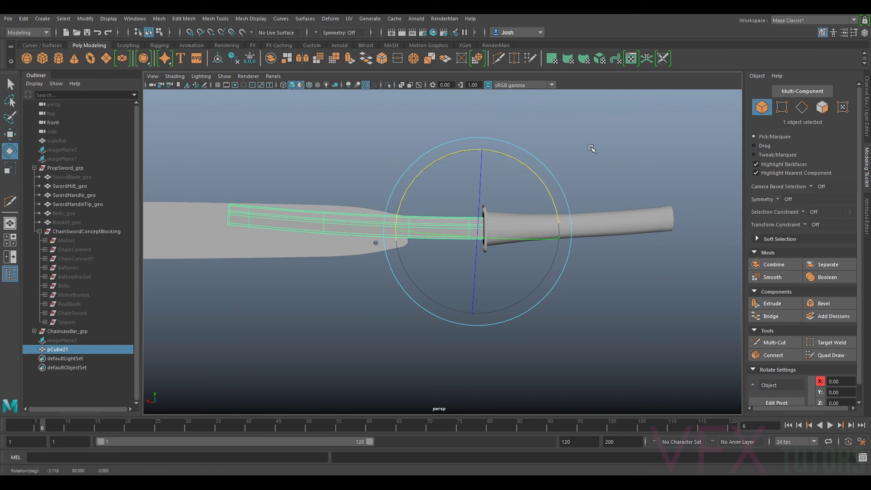
pyautogui.click(609, 175)
# Collapse ChainSwordConceptBlocking and move ChainsawBar_grp closer to the blade, to about -9.30 in Z
pyautogui.keyDown('alt'); pyautogui.moveTo(608, 176); pyautogui.dragTo(504, 258); pyautogui.keyUp('alt')
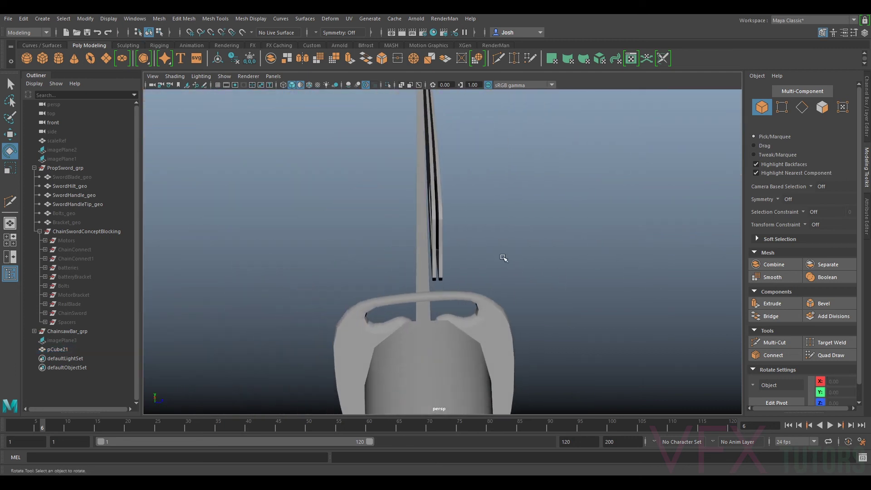
pyautogui.click(40, 231)
pyautogui.click(68, 241)
pyautogui.keyDown('alt'); pyautogui.moveTo(247, 214); pyautogui.dragTo(466, 227); pyautogui.keyUp('alt')
pyautogui.press('w')
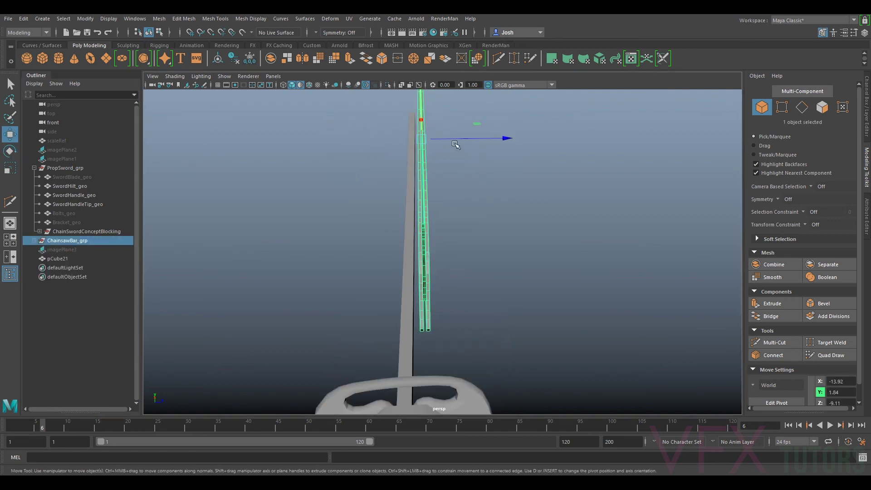
pyautogui.moveTo(457, 138); pyautogui.dragTo(455, 141)
pyautogui.keyDown('alt'); pyautogui.moveTo(564, 231); pyautogui.dragTo(459, 222); pyautogui.keyUp('alt')
pyautogui.click(508, 212)
pyautogui.scroll(-5, 600, 249)
pyautogui.keyDown('alt'); pyautogui.moveTo(598, 249); pyautogui.dragTo(704, 249); pyautogui.keyUp('alt')
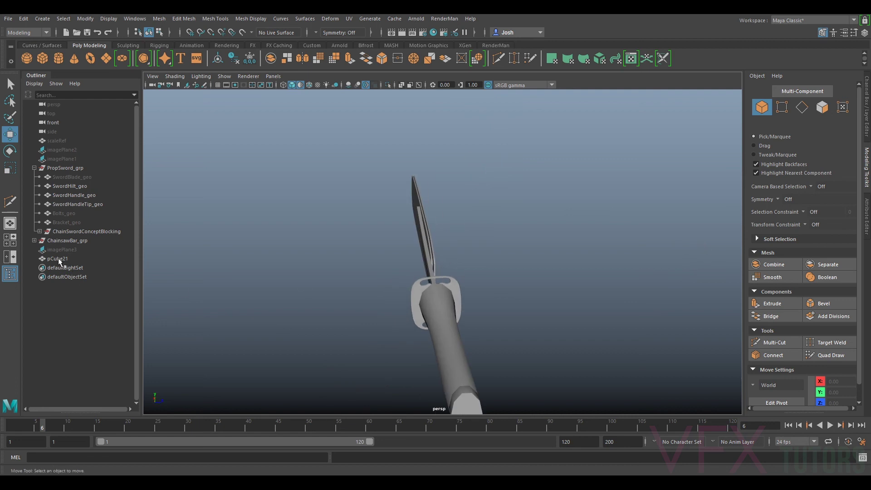
# Duplicate ChainsawBar_grp and move the copy to the blade's other side, at about -10.33 in Z
pyautogui.click(67, 239)
pyautogui.hotkey('ctrl', 'd')
pyautogui.keyDown('alt'); pyautogui.moveTo(260, 232); pyautogui.dragTo(444, 204); pyautogui.keyUp('alt')
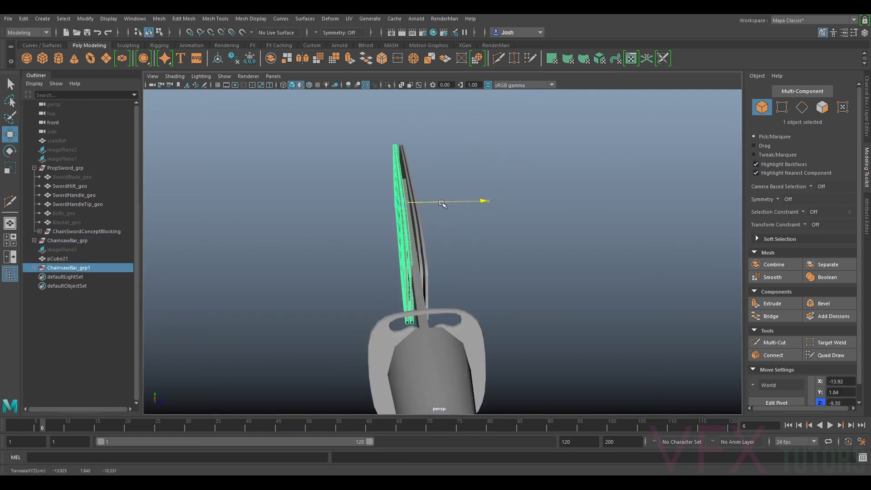
pyautogui.keyDown('alt'); pyautogui.moveTo(510, 260); pyautogui.dragTo(402, 246); pyautogui.keyUp('alt')
pyautogui.click(495, 160)
# Rotate the blade to about -3.85° in X to align it between the two chainsaw bars
pyautogui.scroll(-5, 496, 170)
pyautogui.keyDown('alt'); pyautogui.moveTo(608, 187); pyautogui.dragTo(377, 177, button='middle'); pyautogui.keyUp('alt')
pyautogui.keyDown('alt'); pyautogui.moveTo(448, 206); pyautogui.dragTo(407, 200); pyautogui.keyUp('alt')
pyautogui.keyDown('alt'); pyautogui.moveTo(407, 200); pyautogui.dragTo(517, 196, button='right'); pyautogui.keyUp('alt')
pyautogui.keyDown('alt'); pyautogui.moveTo(517, 196); pyautogui.dragTo(366, 222); pyautogui.keyUp('alt')
pyautogui.click(367, 228)
pyautogui.keyDown('alt'); pyautogui.moveTo(406, 200); pyautogui.dragTo(445, 199); pyautogui.keyUp('alt')
pyautogui.press('e')
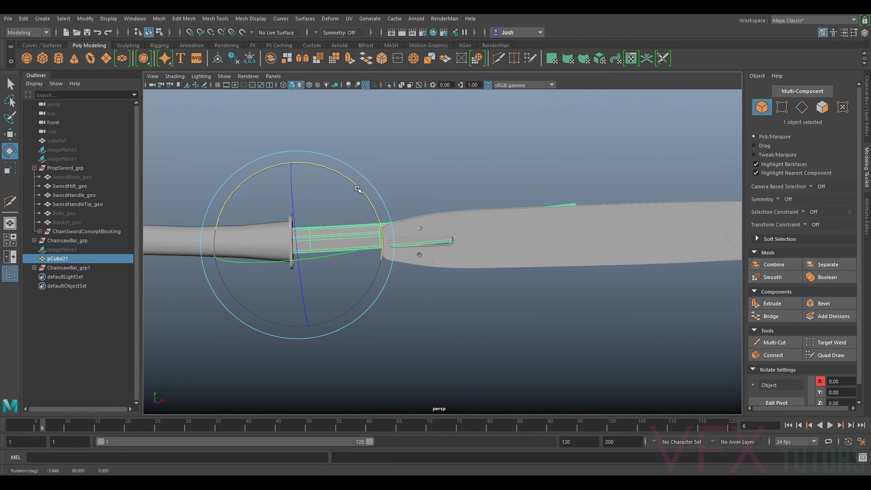
pyautogui.click(616, 172)
pyautogui.keyDown('alt'); pyautogui.moveTo(616, 172); pyautogui.dragTo(590, 195); pyautogui.keyUp('alt')
pyautogui.keyDown('alt'); pyautogui.moveTo(484, 232); pyautogui.dragTo(347, 275); pyautogui.keyUp('alt')
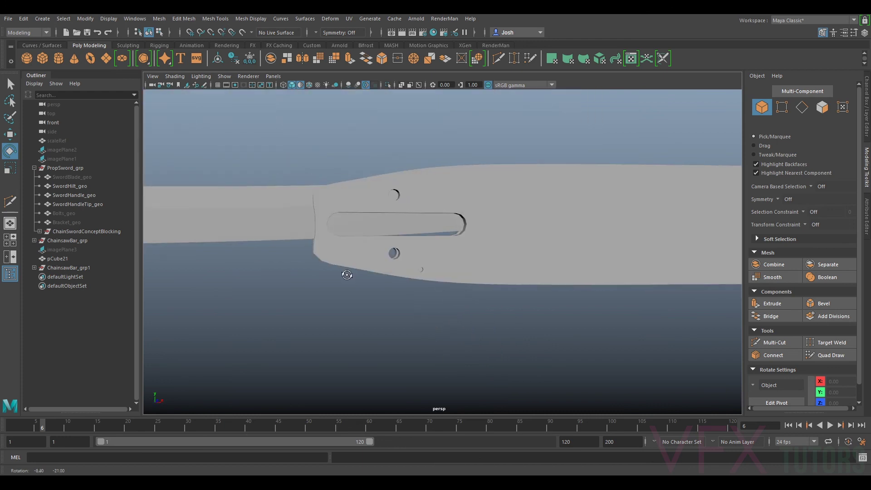
pyautogui.click(66, 214)
pyautogui.press('h')
pyautogui.keyDown('alt'); pyautogui.moveTo(499, 210); pyautogui.dragTo(203, 198, button='right'); pyautogui.keyUp('alt')
pyautogui.press('h')
# Expand ChainSwordConceptBlocking and show its Bolts group
pyautogui.click(39, 231)
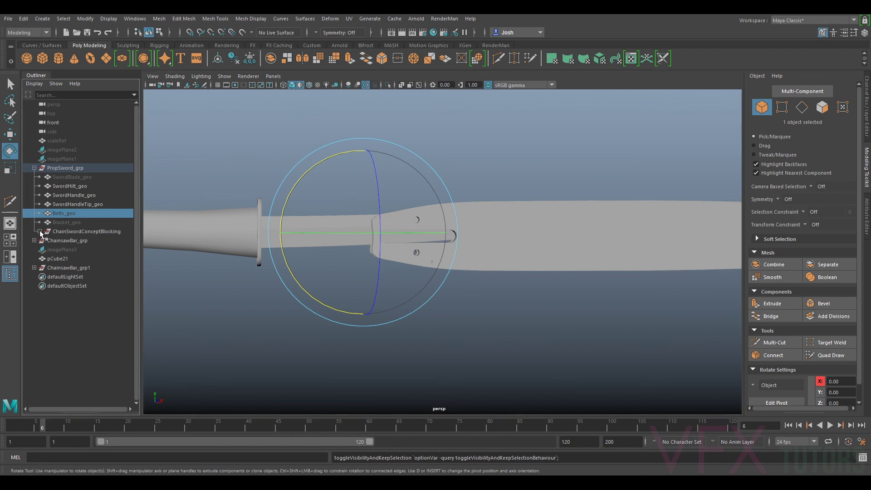
pyautogui.click(67, 286)
pyautogui.press('h')
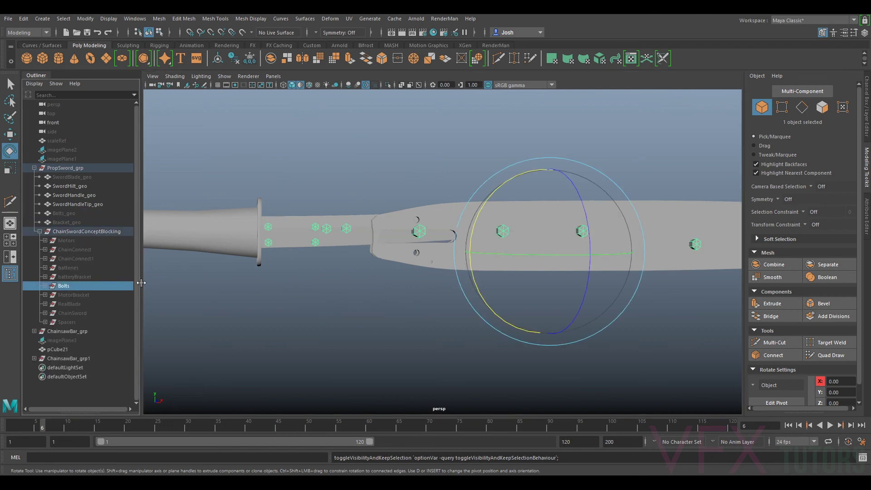
pyautogui.click(440, 161)
# Move the bolt beside the slot up to about 3.50 in Y, over the chainsaw bar's upper hole
pyautogui.moveTo(441, 161)
pyautogui.keyDown('alt'); pyautogui.mouseDown()
pyautogui.moveTo(470, 183)
pyautogui.moveTo(449, 182)
pyautogui.moveTo(438, 167)
pyautogui.mouseUp(); pyautogui.keyUp('alt')
pyautogui.keyDown('alt'); pyautogui.moveTo(453, 210); pyautogui.dragTo(461, 233, button='middle'); pyautogui.keyUp('alt')
pyautogui.scroll(3, 461, 233)
pyautogui.click(421, 256)
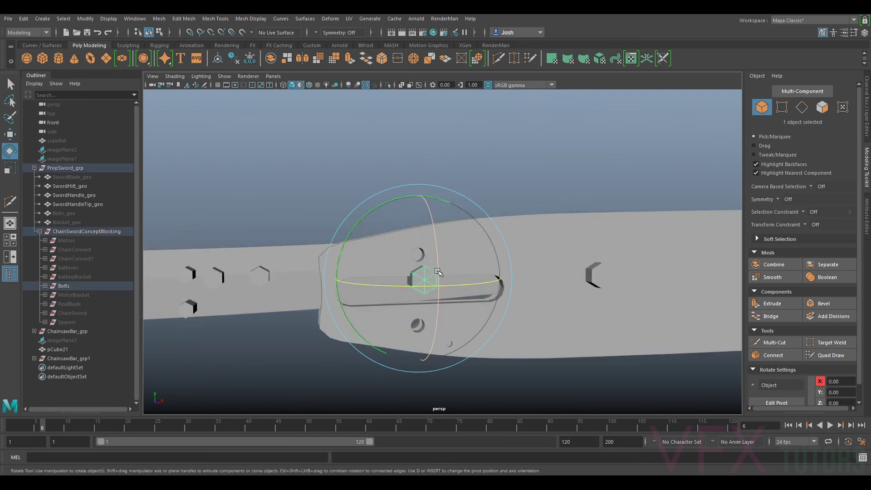
pyautogui.press('w')
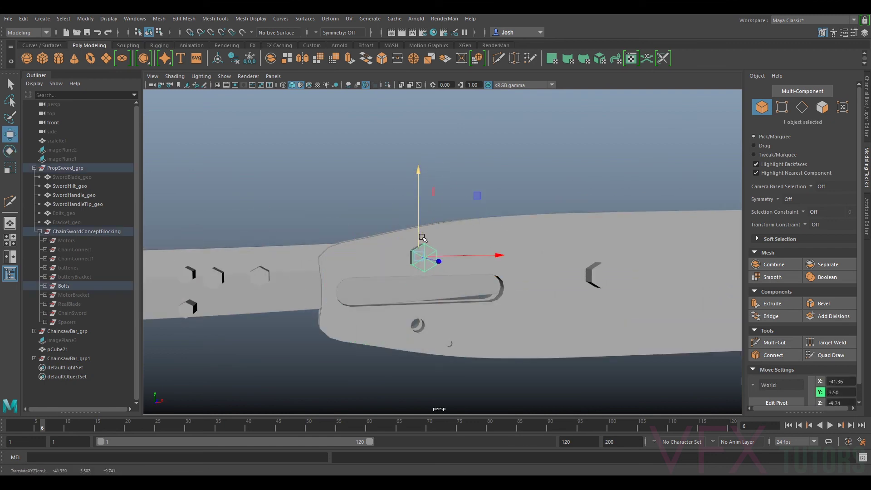
# Raise the next bolts along the chainsaw bar toward its upper edge
pyautogui.click(581, 272)
pyautogui.press('f')
pyautogui.keyDown('alt'); pyautogui.moveTo(403, 210); pyautogui.dragTo(518, 260); pyautogui.keyUp('alt')
pyautogui.moveTo(521, 227); pyautogui.dragTo(522, 227)
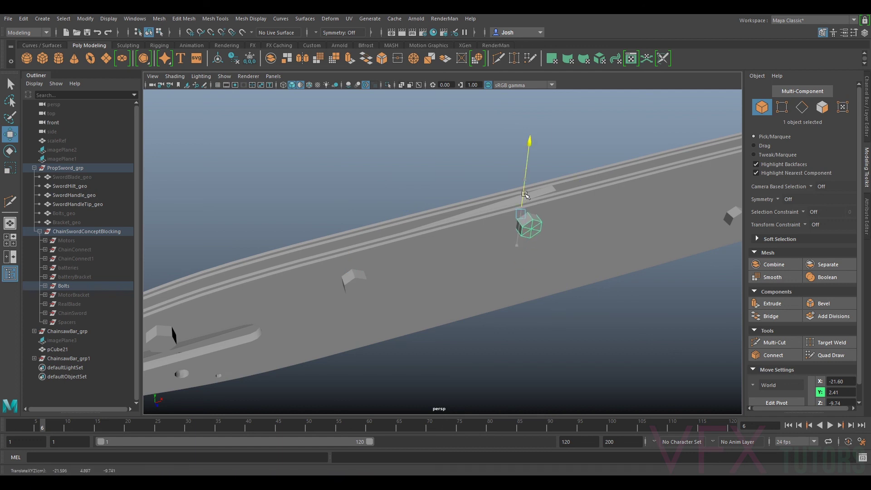
pyautogui.keyDown('alt'); pyautogui.moveTo(467, 210); pyautogui.dragTo(350, 250); pyautogui.keyUp('alt')
pyautogui.click(437, 186)
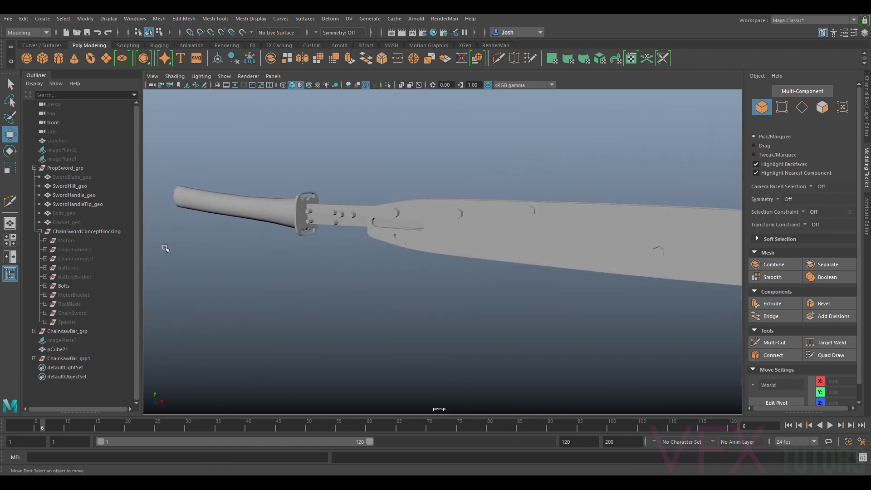
# Show the Motors, ChainConnect, ChainConnect1 and batteries groups of the concept blocking
pyautogui.click(72, 240)
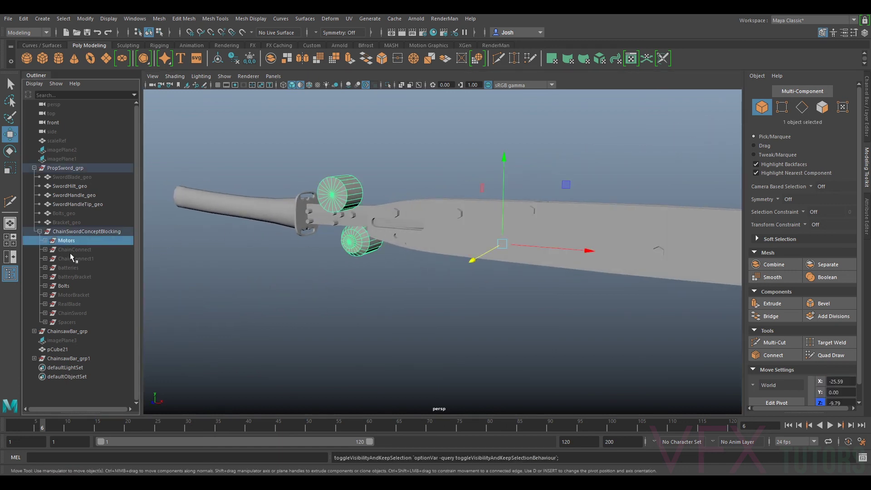
pyautogui.click(71, 249)
pyautogui.press('h')
pyautogui.click(71, 258)
pyautogui.press('h')
pyautogui.click(73, 268)
pyautogui.press('h')
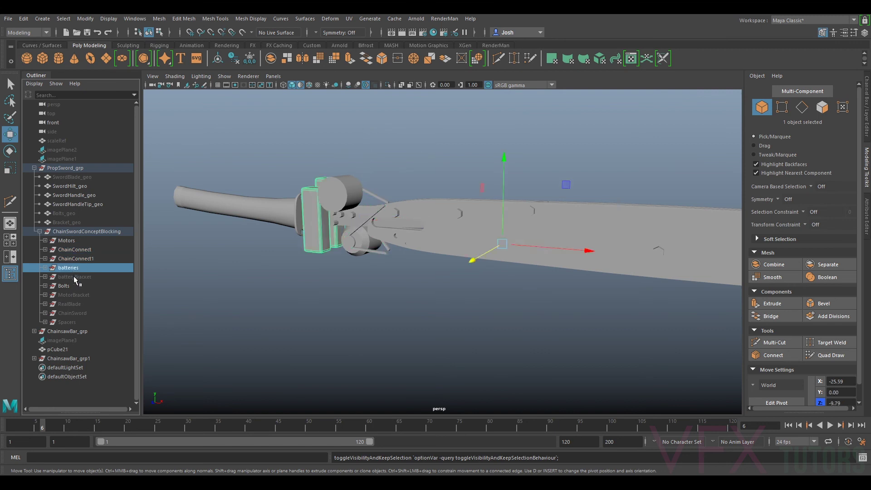
# Show the remaining batteryBracket, MotorBracket, RealBlade, ChainSword and Spacers groups and clear the selection
pyautogui.click(66, 303)
pyautogui.press('h')
pyautogui.click(69, 313)
pyautogui.press('h')
pyautogui.click(66, 322)
pyautogui.press('h')
pyautogui.click(377, 288)
# Display wireframe on shaded for the whole sword
pyautogui.keyDown('alt'); pyautogui.moveTo(373, 263); pyautogui.dragTo(458, 273); pyautogui.keyUp('alt')
pyautogui.keyDown('alt'); pyautogui.moveTo(397, 270); pyautogui.dragTo(461, 305, button='right'); pyautogui.keyUp('alt')
pyautogui.keyDown('alt'); pyautogui.moveTo(461, 305); pyautogui.dragTo(444, 277); pyautogui.keyUp('alt')
pyautogui.click(175, 76)
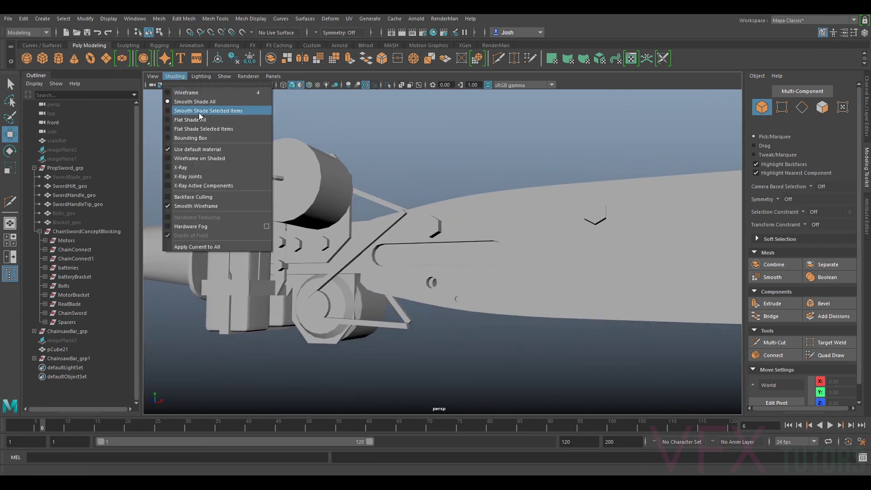
pyautogui.click(198, 158)
pyautogui.keyDown('alt'); pyautogui.moveTo(494, 150); pyautogui.dragTo(455, 189, button='right'); pyautogui.keyUp('alt')
pyautogui.moveTo(455, 189)
pyautogui.keyDown('alt'); pyautogui.mouseDown()
pyautogui.moveTo(531, 188)
pyautogui.moveTo(497, 147)
pyautogui.moveTo(388, 254)
pyautogui.mouseUp(); pyautogui.keyUp('alt')
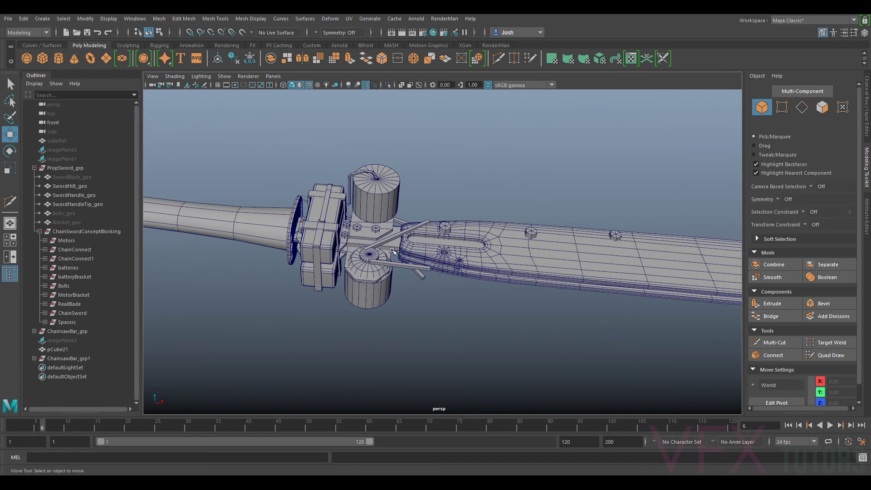
# Hide the RealBlade group of the concept blocking
pyautogui.click(393, 251)
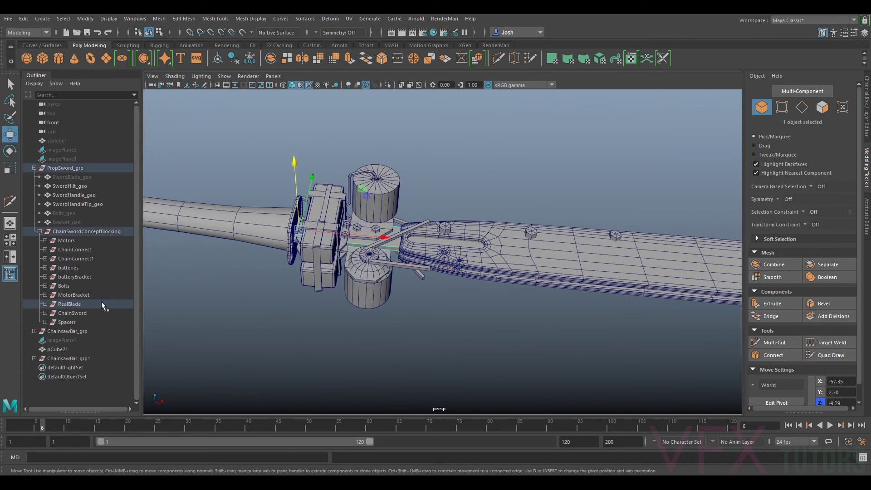
pyautogui.click(70, 306)
pyautogui.click(491, 188)
# Examine how the motors, chain connectors, brackets and bolts line up with the blade and the chainsaw bars' slot and holes
pyautogui.keyDown('alt'); pyautogui.moveTo(490, 182); pyautogui.dragTo(445, 208); pyautogui.keyUp('alt')
pyautogui.keyDown('alt'); pyautogui.moveTo(445, 207); pyautogui.dragTo(507, 194, button='middle'); pyautogui.keyUp('alt')
pyautogui.scroll(3, 507, 194)
pyautogui.scroll(5, 507, 194)
pyautogui.moveTo(431, 247)
pyautogui.keyDown('alt'); pyautogui.mouseDown()
pyautogui.moveTo(463, 188)
pyautogui.moveTo(505, 157)
pyautogui.moveTo(442, 239)
pyautogui.mouseUp(); pyautogui.keyUp('alt')
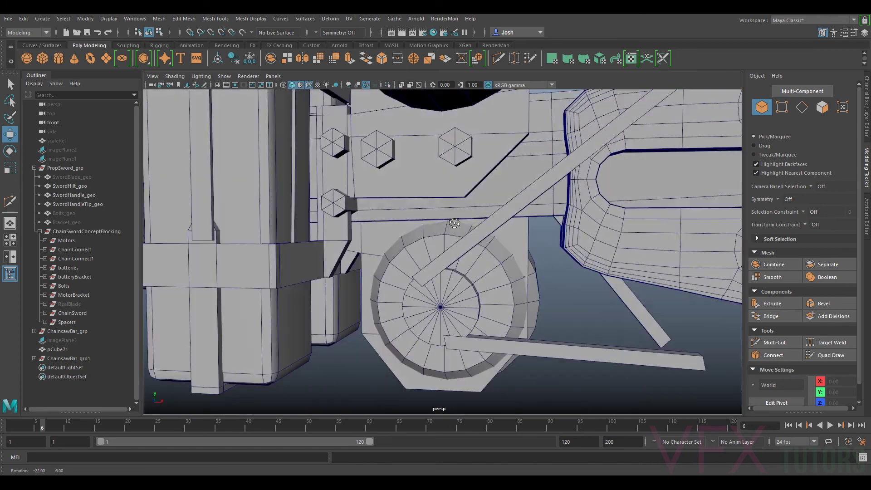
pyautogui.scroll(-6, 443, 238)
pyautogui.keyDown('alt'); pyautogui.moveTo(671, 247); pyautogui.dragTo(653, 234); pyautogui.keyUp('alt')
pyautogui.scroll(6, 505, 237)
pyautogui.moveTo(505, 237)
pyautogui.keyDown('alt'); pyautogui.mouseDown()
pyautogui.moveTo(547, 245)
pyautogui.moveTo(522, 241)
pyautogui.mouseUp(); pyautogui.keyUp('alt')
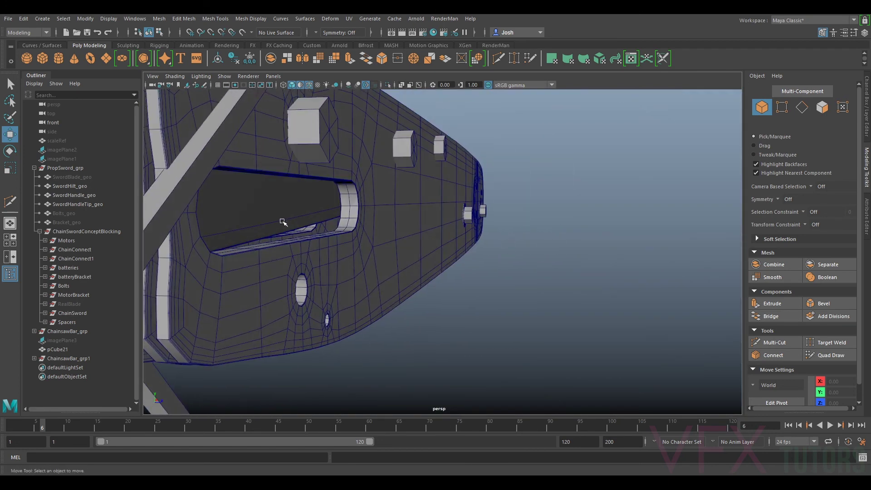
pyautogui.keyDown('alt'); pyautogui.moveTo(249, 237); pyautogui.dragTo(530, 298); pyautogui.keyUp('alt')
pyautogui.scroll(2, 458, 243)
pyautogui.scroll(-5, 429, 232)
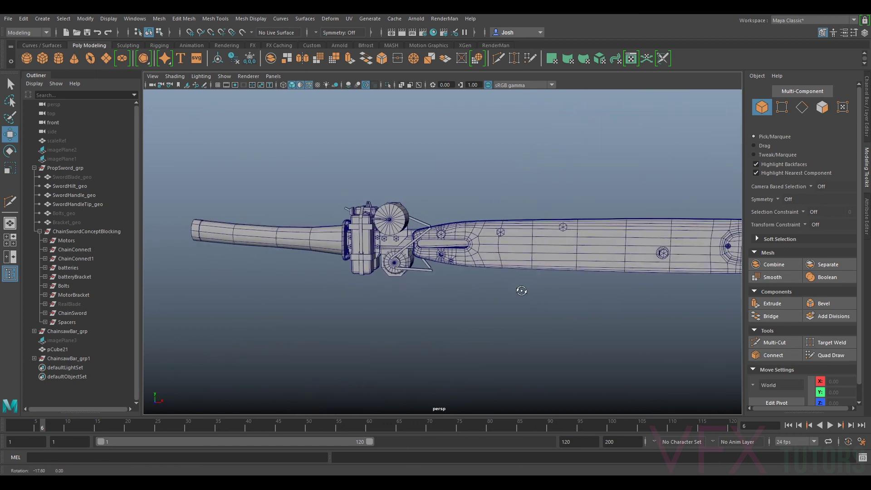
pyautogui.scroll(5, 476, 262)
pyautogui.scroll(-2, 488, 168)
pyautogui.keyDown('alt'); pyautogui.moveTo(488, 168); pyautogui.dragTo(359, 272); pyautogui.keyUp('alt')
# Hide the whole ChainSwordConceptBlocking group and clear the selection
pyautogui.click(76, 231)
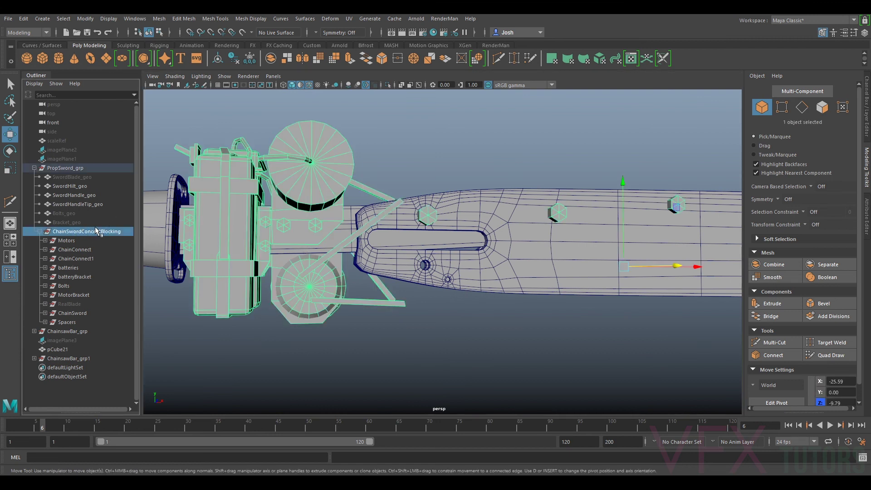
pyautogui.hotkey('ctrl', 'h')
pyautogui.keyDown('alt'); pyautogui.moveTo(276, 254); pyautogui.dragTo(362, 253); pyautogui.keyUp('alt')
pyautogui.click(361, 253)
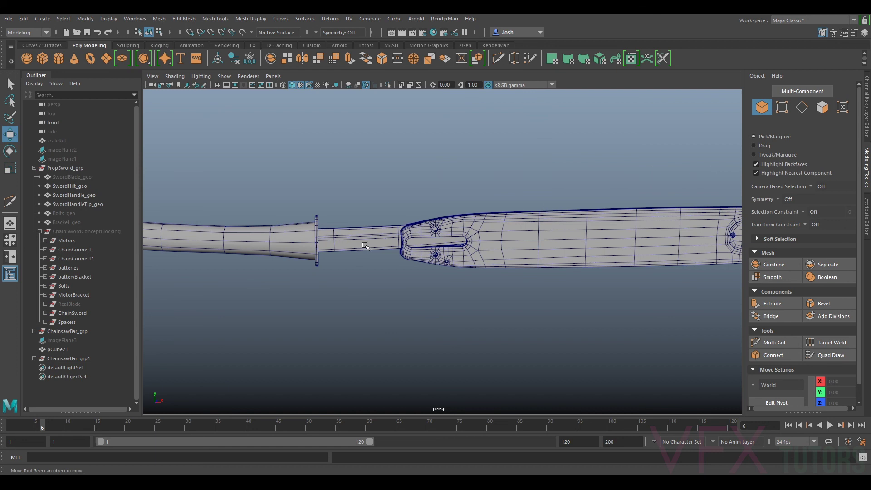
# Rename the blade mesh pCube21 as ChainsawRealBlade_geo
pyautogui.click(358, 240)
pyautogui.keyDown('alt'); pyautogui.moveTo(444, 304); pyautogui.dragTo(409, 311); pyautogui.keyUp('alt')
pyautogui.keyDown('alt'); pyautogui.moveTo(581, 190); pyautogui.dragTo(438, 254); pyautogui.keyUp('alt')
pyautogui.scroll(3, 464, 262)
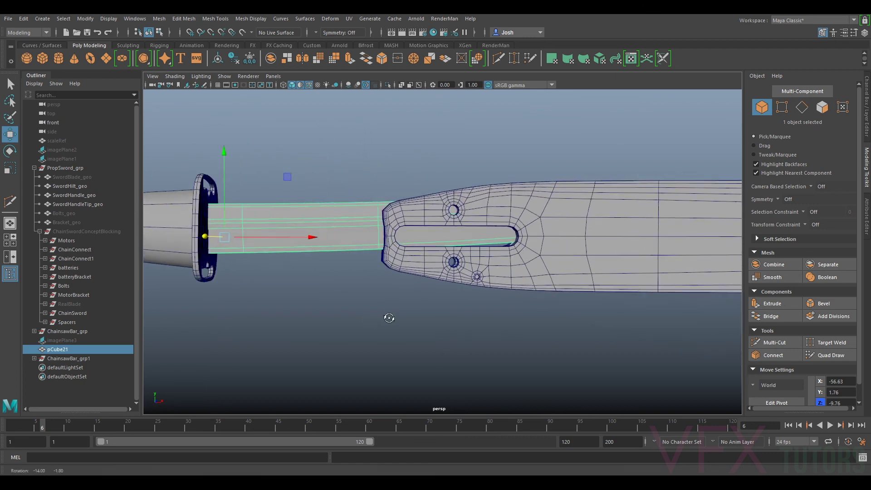
pyautogui.doubleClick(85, 350)
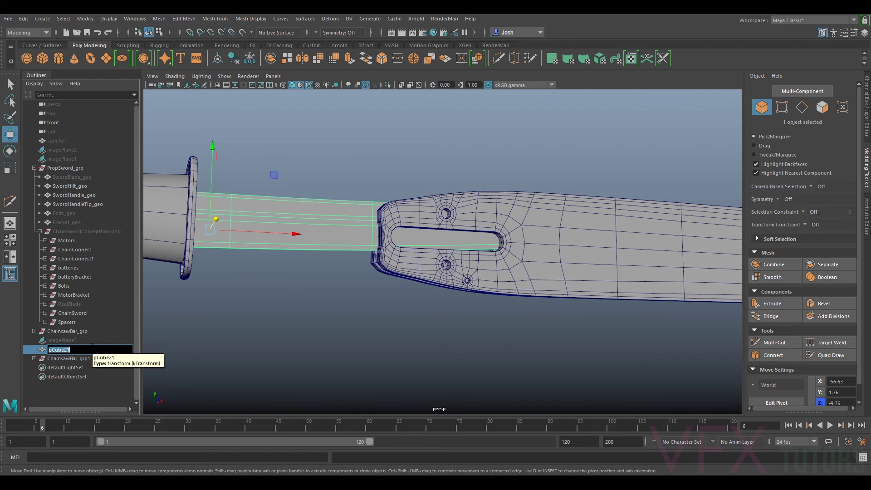
pyautogui.click(66, 332)
pyautogui.doubleClick(68, 331)
pyautogui.hotkey('ctrl', 'c')
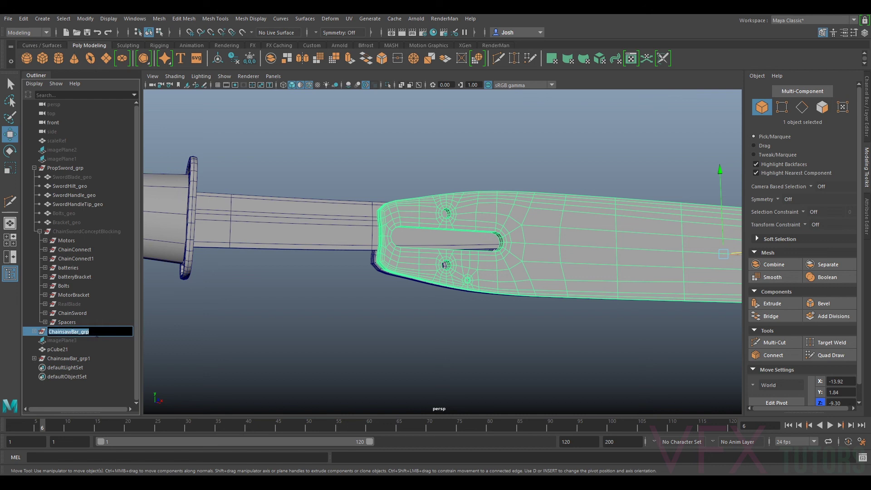
pyautogui.doubleClick(62, 349)
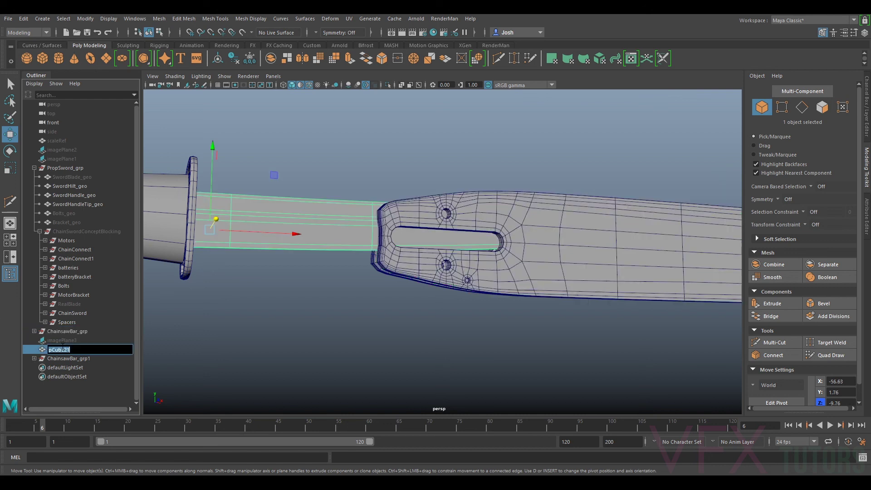
pyautogui.hotkey('ctrl', 'v')
pyautogui.press('Return')
pyautogui.click(278, 274)
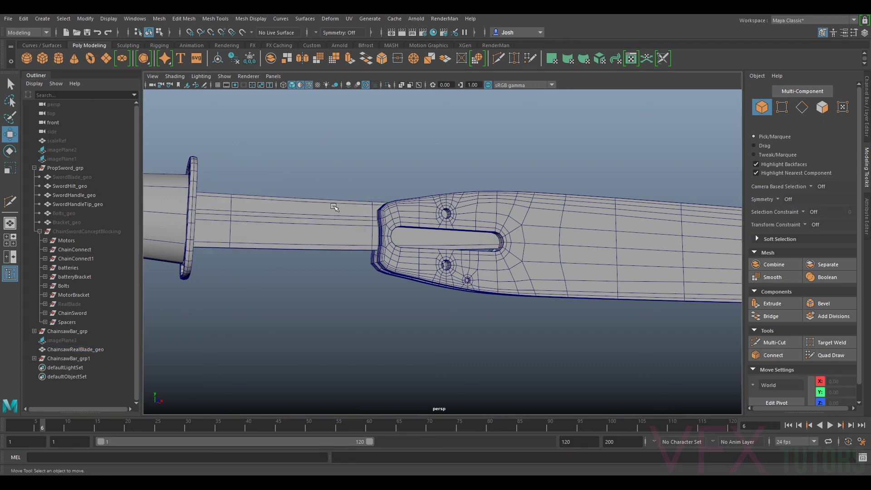
# Show ChainSwordConceptBlocking briefly to compare it with the new blade and bars, and hide it again
pyautogui.keyDown('alt'); pyautogui.moveTo(396, 239); pyautogui.dragTo(306, 296); pyautogui.keyUp('alt')
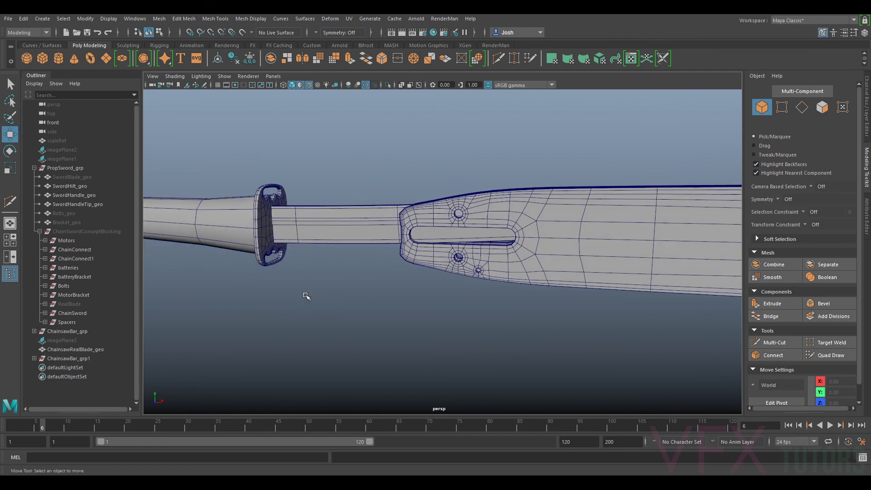
pyautogui.keyDown('alt'); pyautogui.moveTo(383, 162); pyautogui.dragTo(409, 218); pyautogui.keyUp('alt')
pyautogui.click(410, 218)
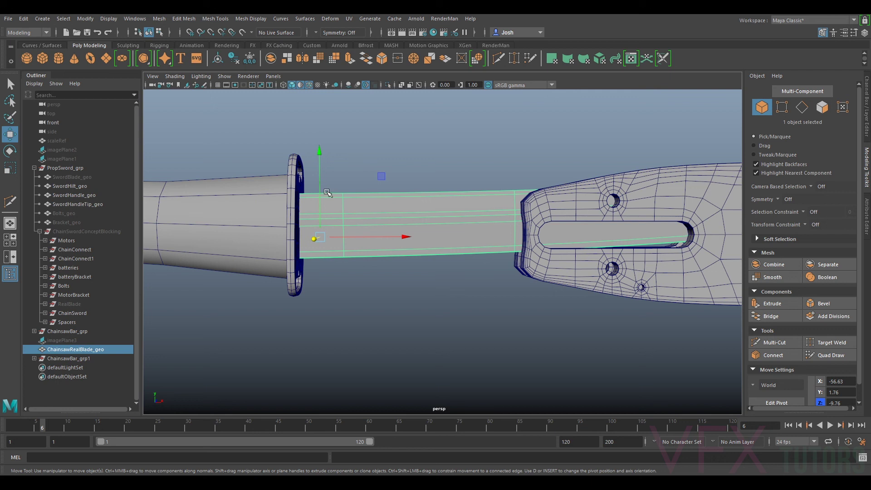
pyautogui.click(70, 230)
pyautogui.hotkey('shift', 'h')
pyautogui.press('f')
pyautogui.keyDown('alt'); pyautogui.moveTo(330, 254); pyautogui.dragTo(488, 278); pyautogui.keyUp('alt')
pyautogui.press('h')
pyautogui.scroll(6, 396, 262)
pyautogui.keyDown('alt'); pyautogui.moveTo(290, 244); pyautogui.dragTo(399, 298); pyautogui.keyUp('alt')
pyautogui.click(468, 281)
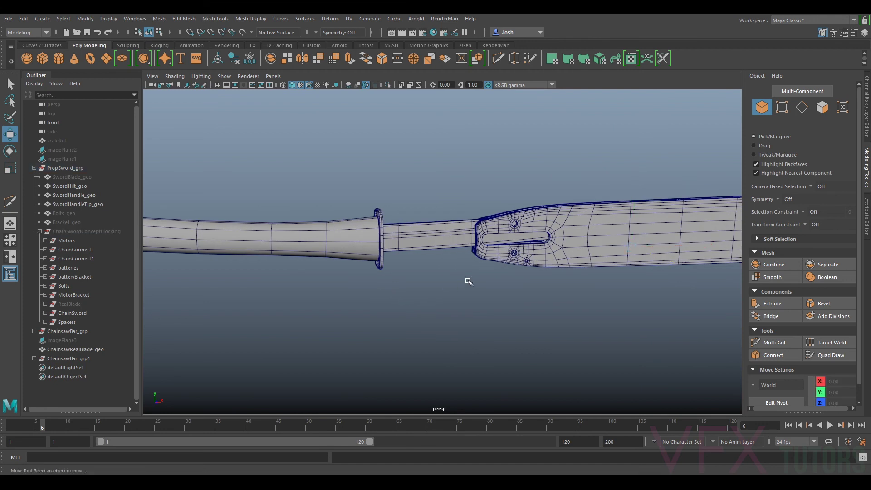
# Collapse ChainSwordConceptBlocking in the Outliner and select ChainsawRealBlade_geo
pyautogui.keyDown('alt'); pyautogui.moveTo(468, 282); pyautogui.dragTo(501, 279, button='right'); pyautogui.keyUp('alt')
pyautogui.keyDown('alt'); pyautogui.moveTo(501, 278); pyautogui.dragTo(431, 278, button='middle'); pyautogui.keyUp('alt')
pyautogui.click(395, 221)
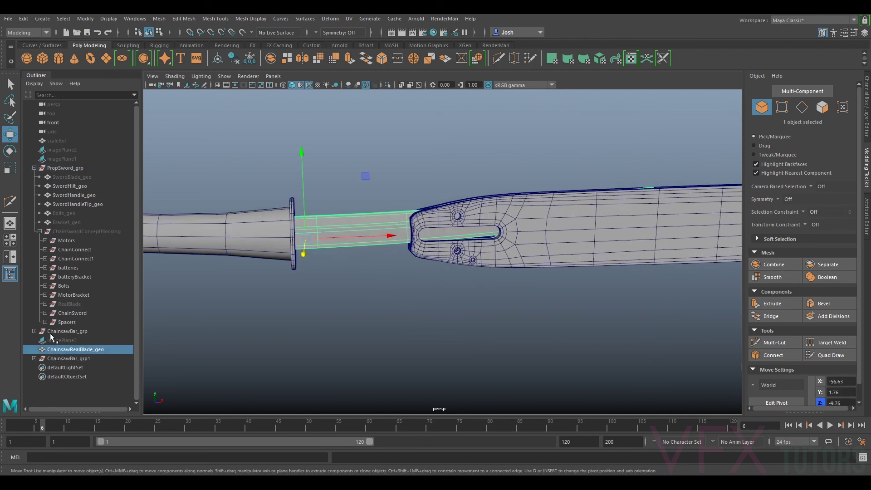
pyautogui.click(40, 231)
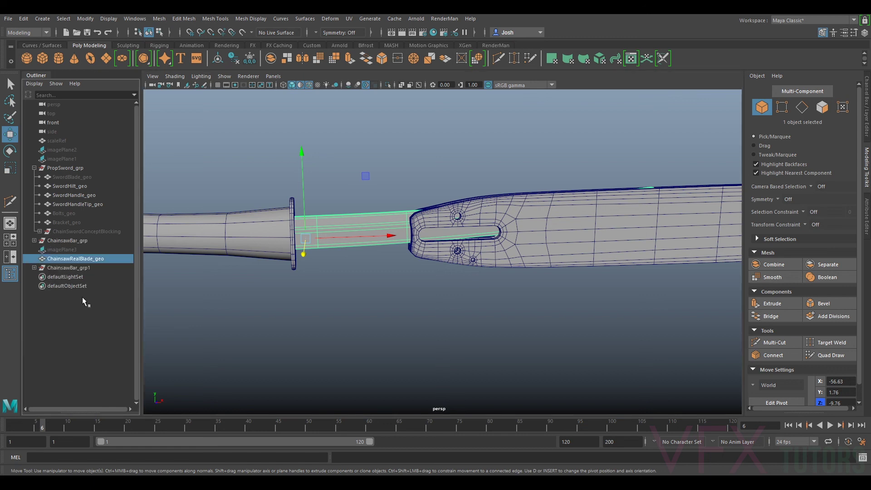
pyautogui.click(63, 249)
pyautogui.click(73, 259)
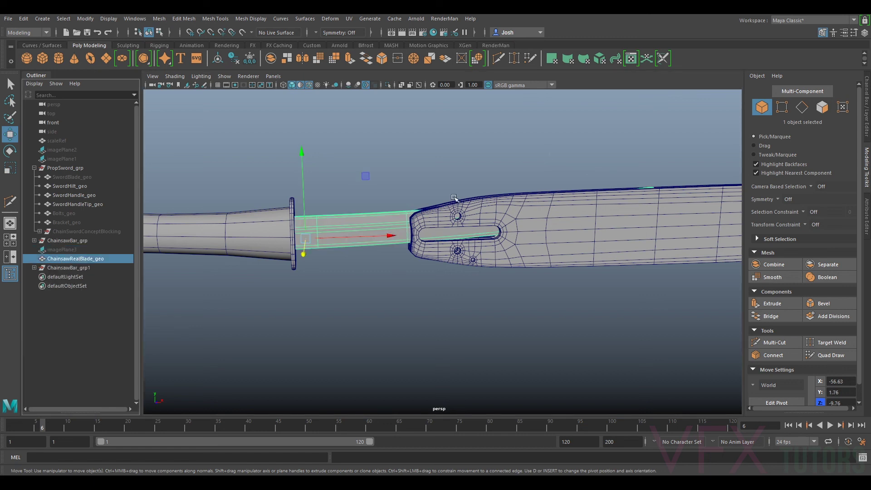